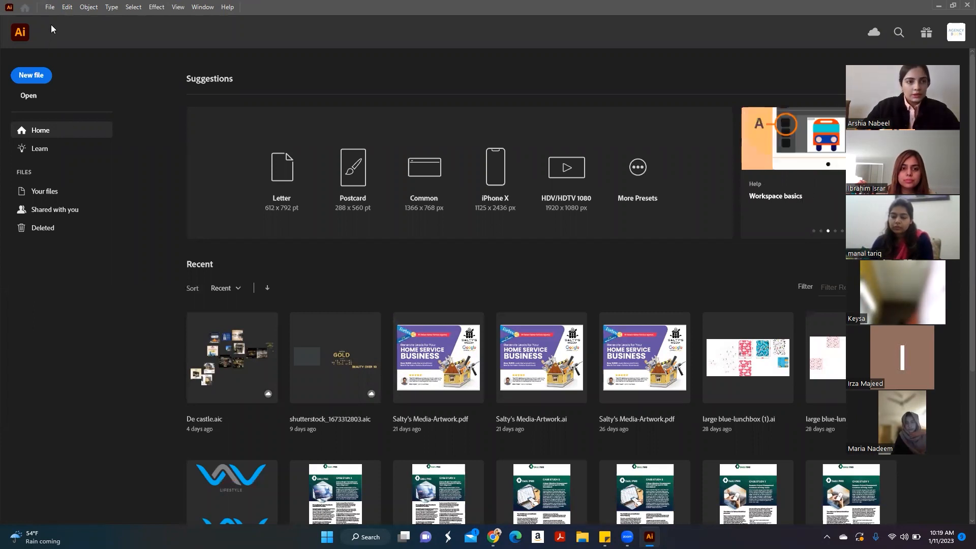
Step: Start a new document and bring up the Print presets after looking through the Mobile and Web ones
{"action": "left_click", "coordinate": [50, 8]}
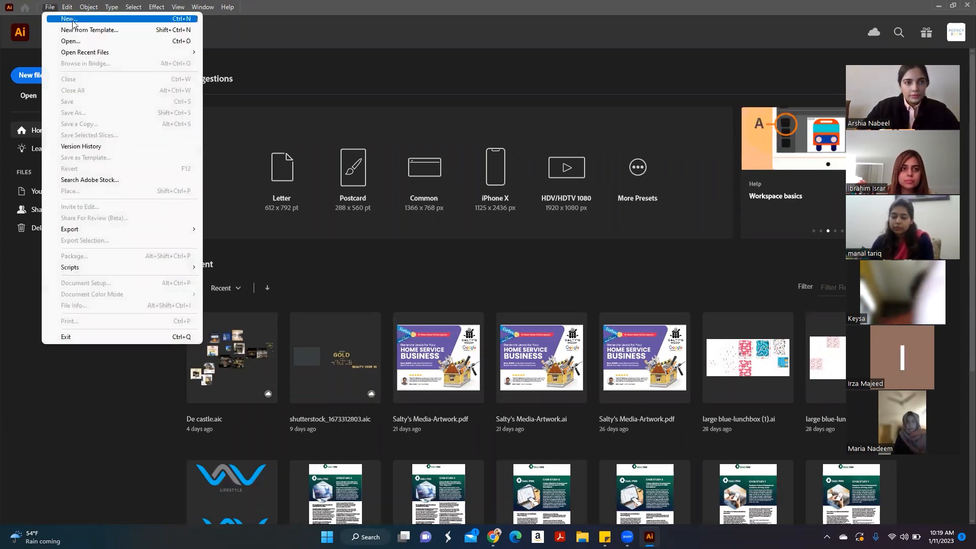
{"action": "left_click", "coordinate": [72, 21]}
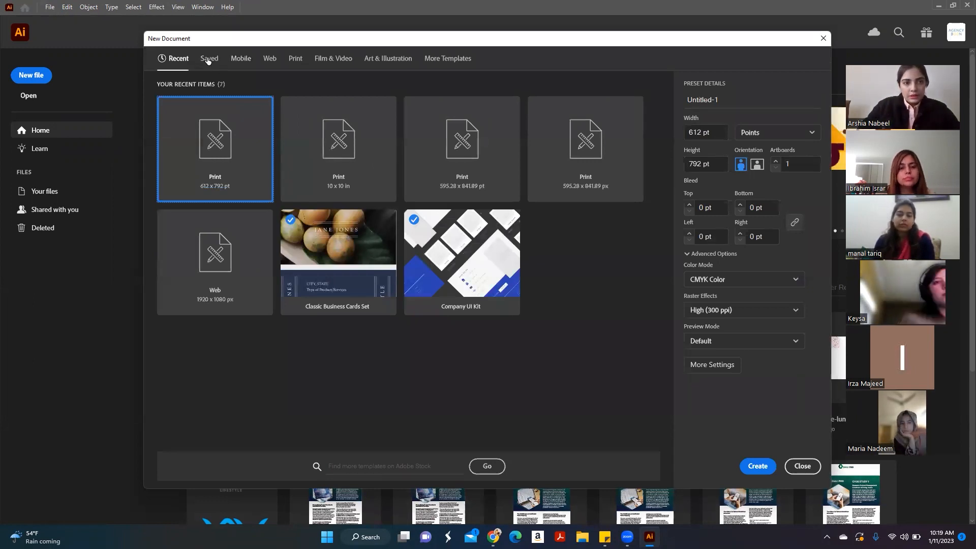
{"action": "left_click", "coordinate": [242, 61]}
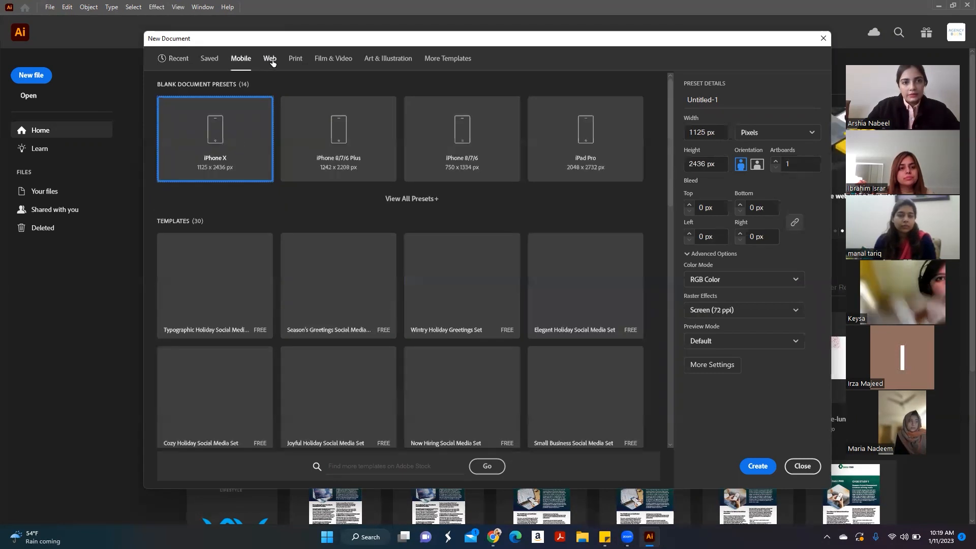
{"action": "left_click", "coordinate": [271, 61]}
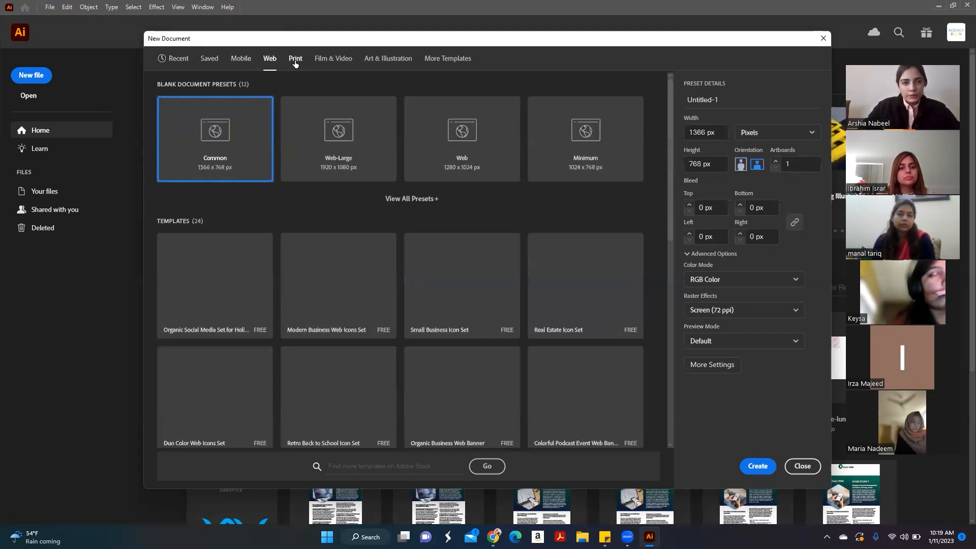
{"action": "left_click", "coordinate": [292, 62]}
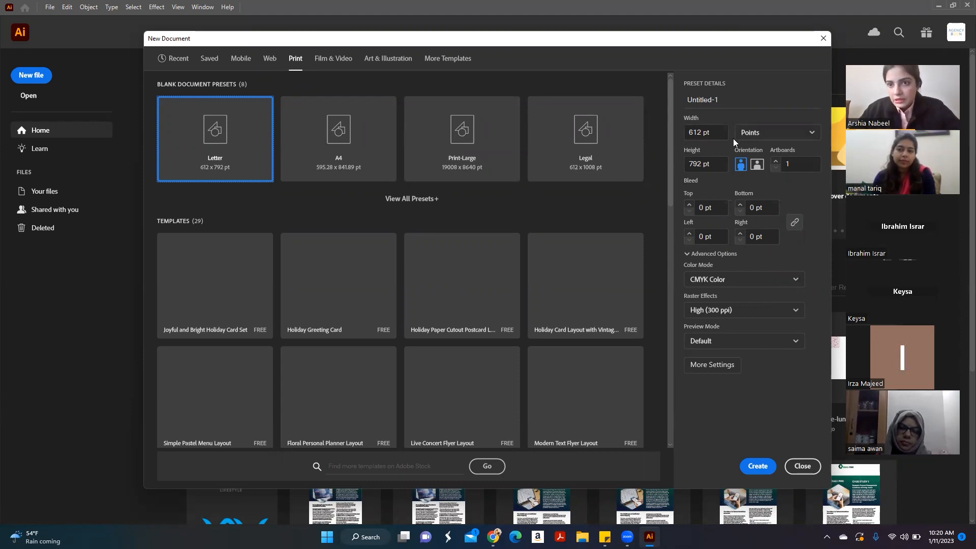
Step: Set the Letter document's units to inches, with a bleed of 0 in on all sides
{"action": "left_click", "coordinate": [802, 132]}
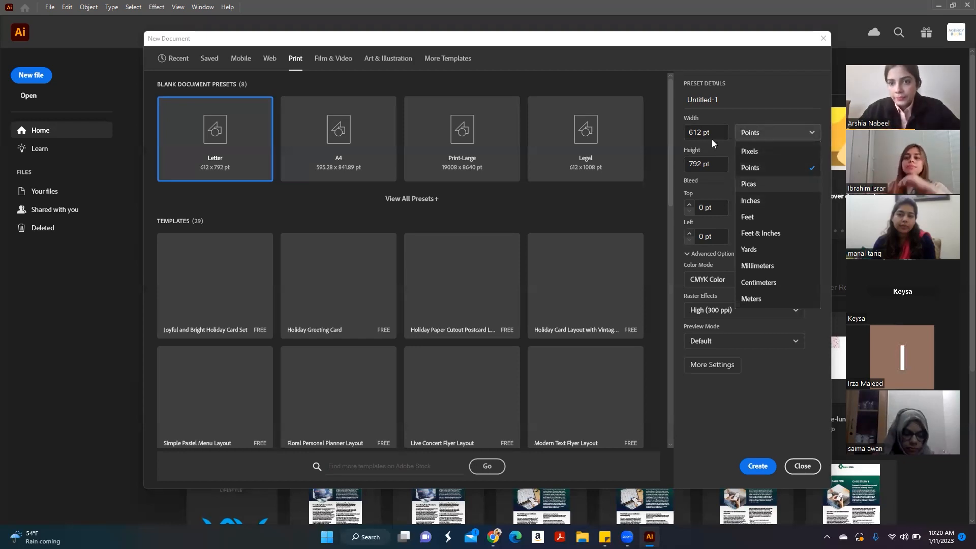
{"action": "left_click", "coordinate": [760, 152]}
{"action": "left_click_drag", "start_coordinate": [703, 137], "coordinate": [685, 128]}
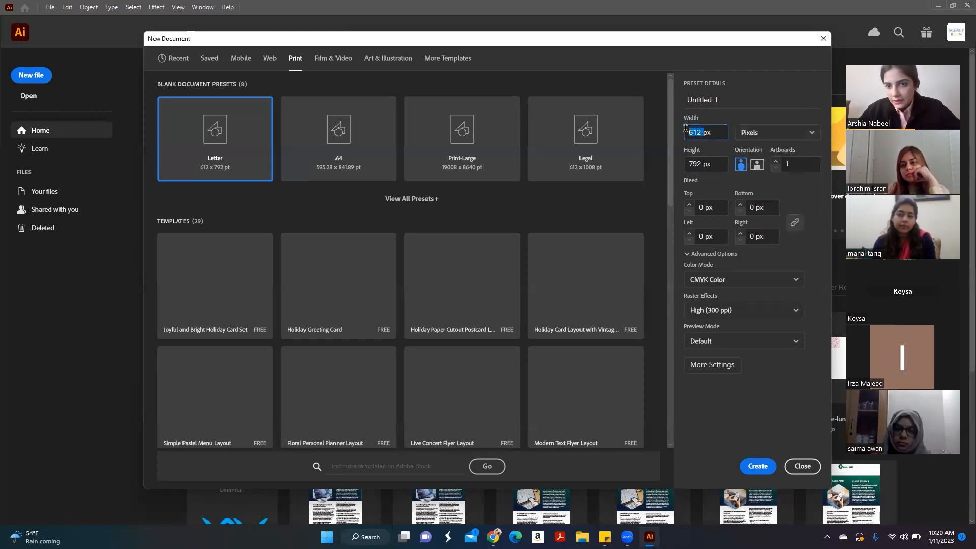
{"action": "left_click", "coordinate": [799, 131]}
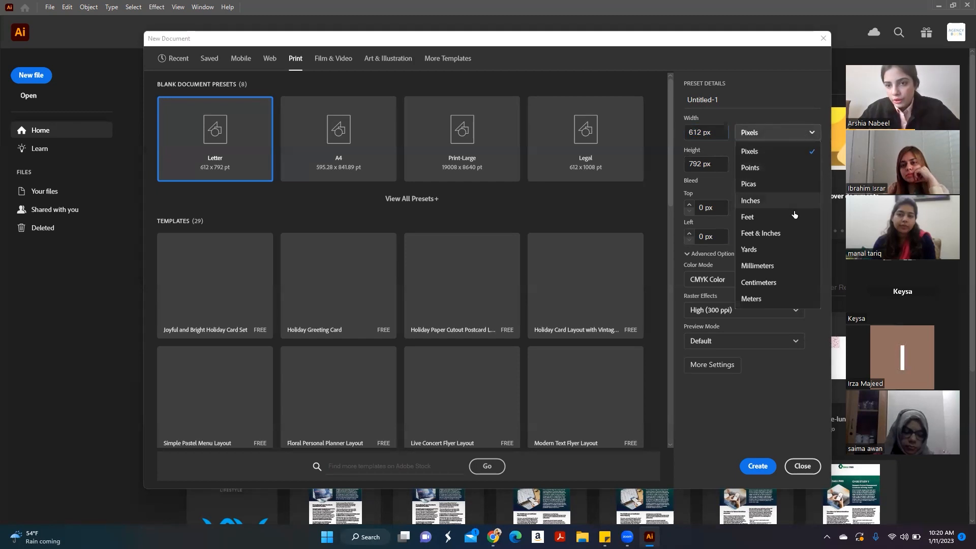
{"action": "left_click", "coordinate": [761, 201]}
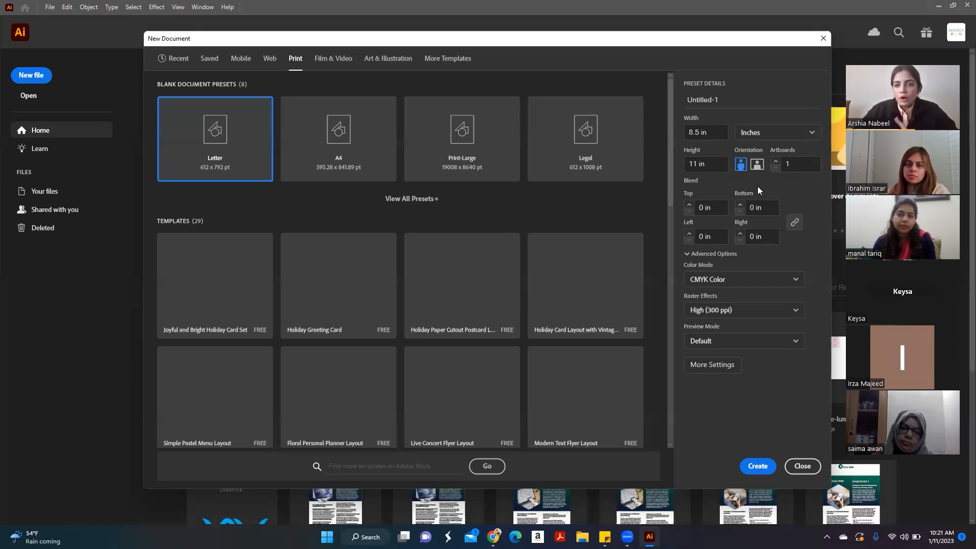
{"action": "left_click", "coordinate": [689, 204]}
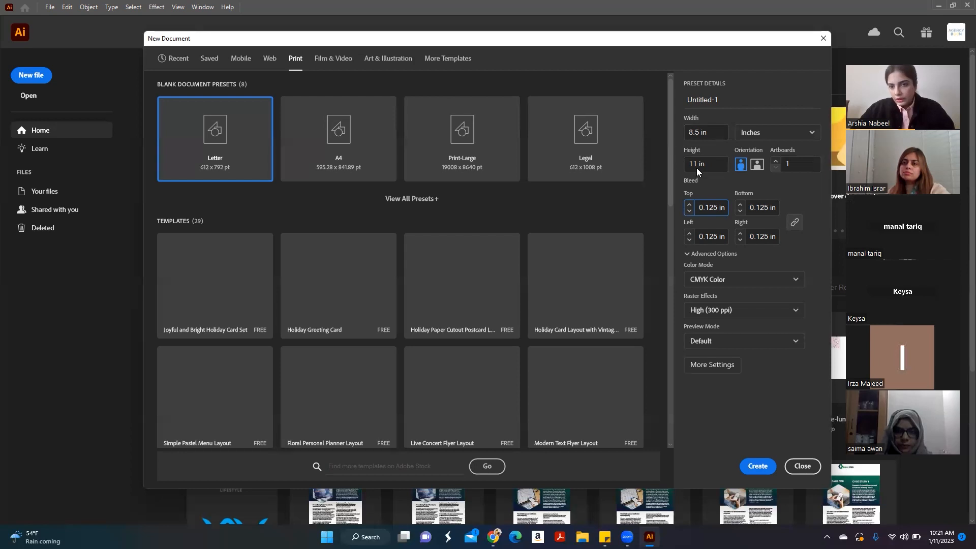
{"action": "left_click", "coordinate": [690, 209]}
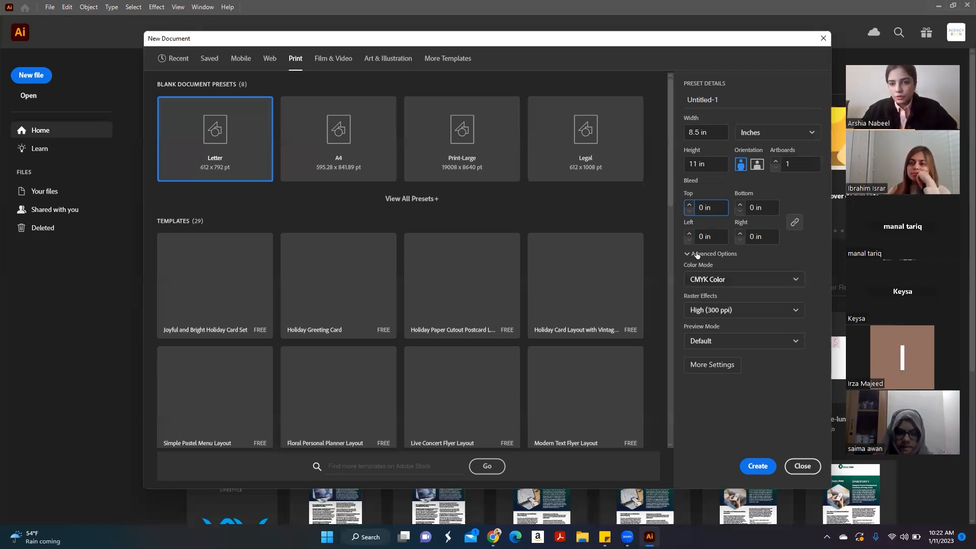
Step: Set the color mode to RGB Color and raster effects to Screen (72 ppi), and create the document
{"action": "left_click", "coordinate": [706, 284]}
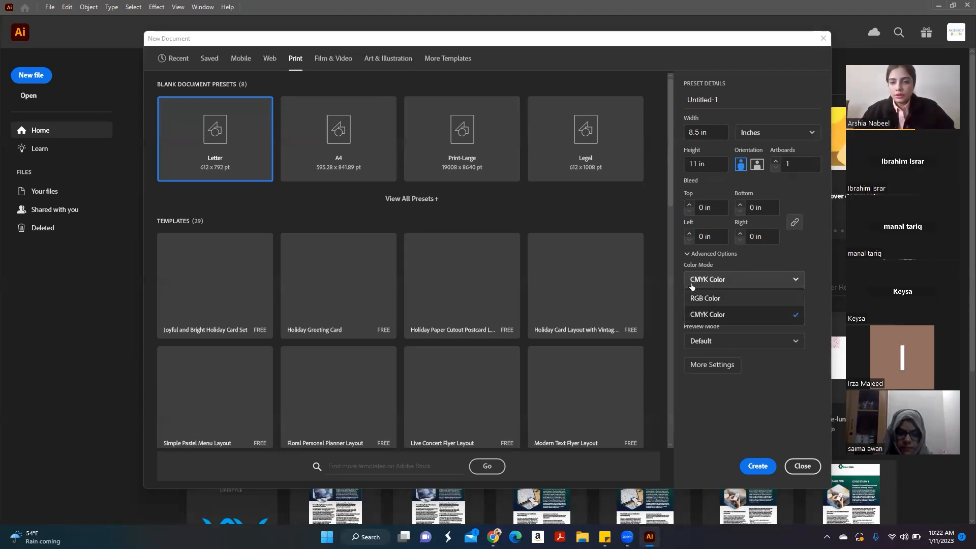
{"action": "left_click", "coordinate": [721, 299]}
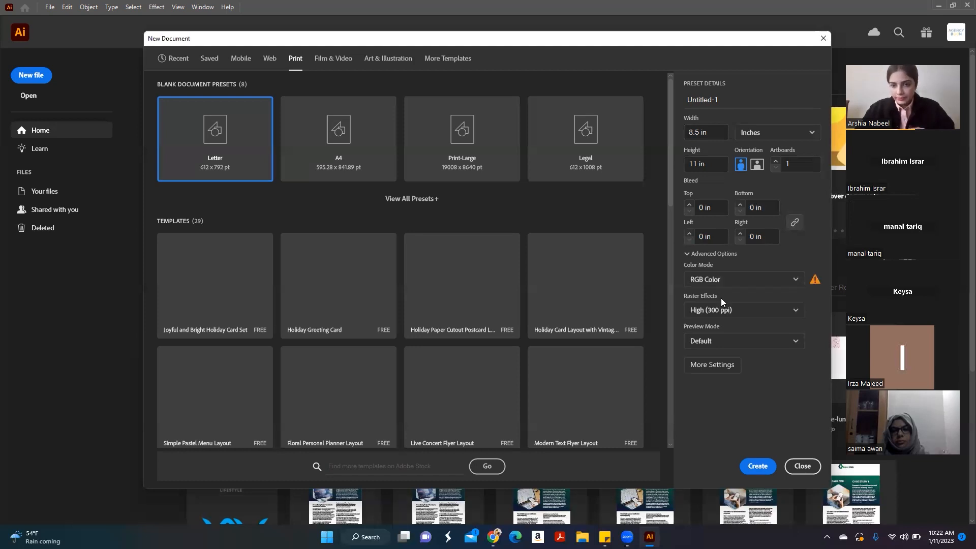
{"action": "left_click", "coordinate": [714, 311]}
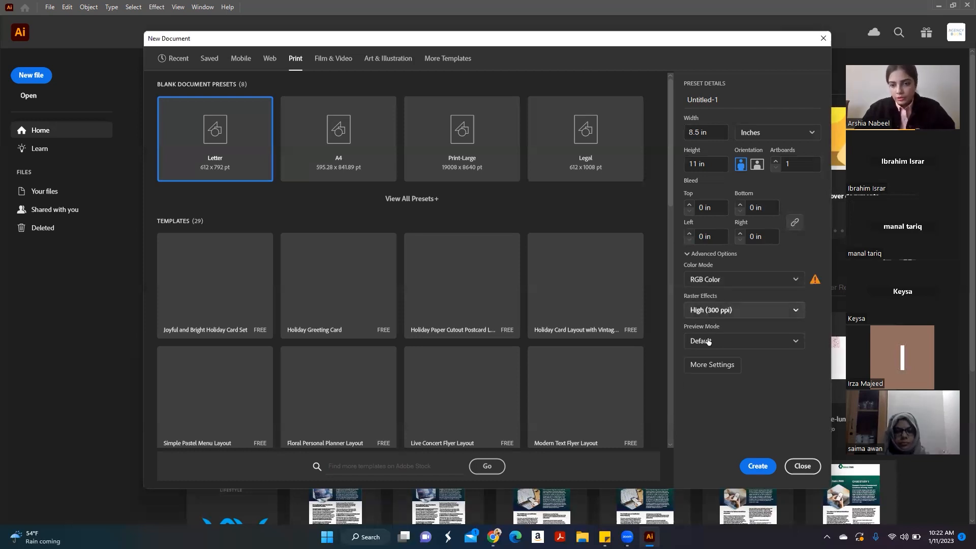
{"action": "left_click", "coordinate": [717, 363]}
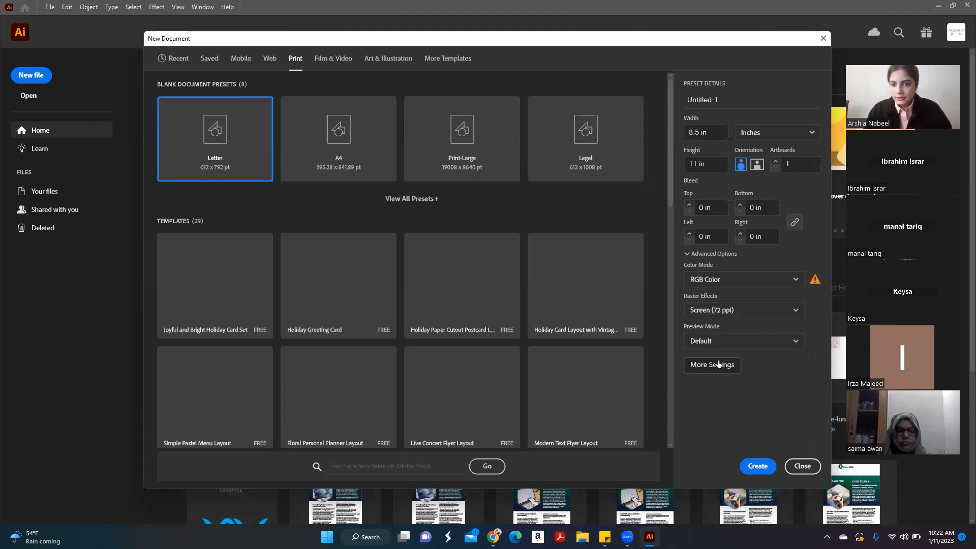
{"action": "left_click", "coordinate": [727, 315]}
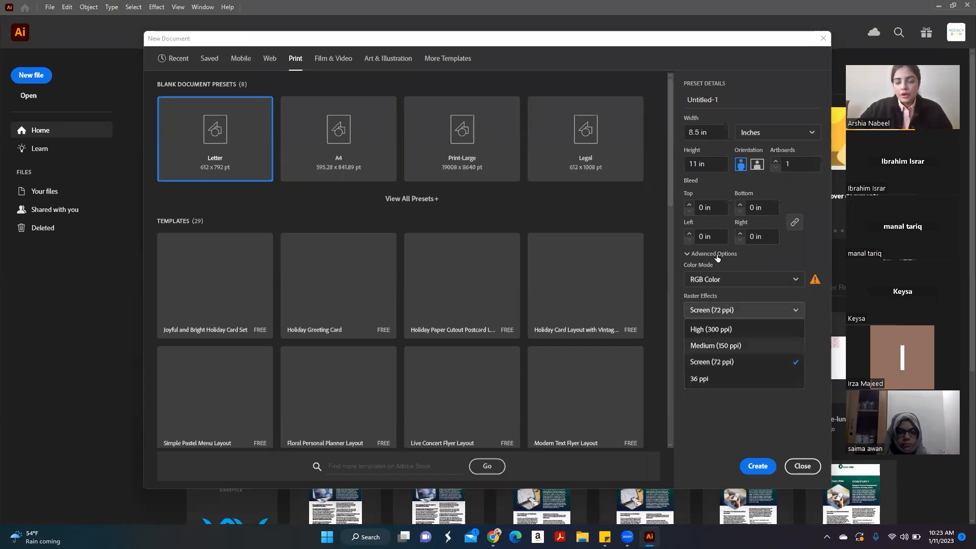
{"action": "left_click", "coordinate": [750, 364]}
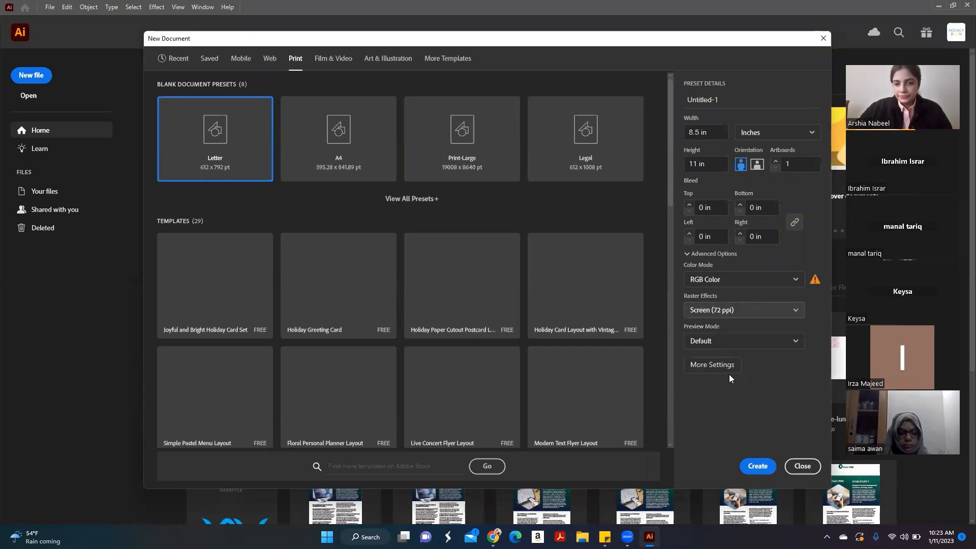
{"action": "left_click", "coordinate": [759, 467]}
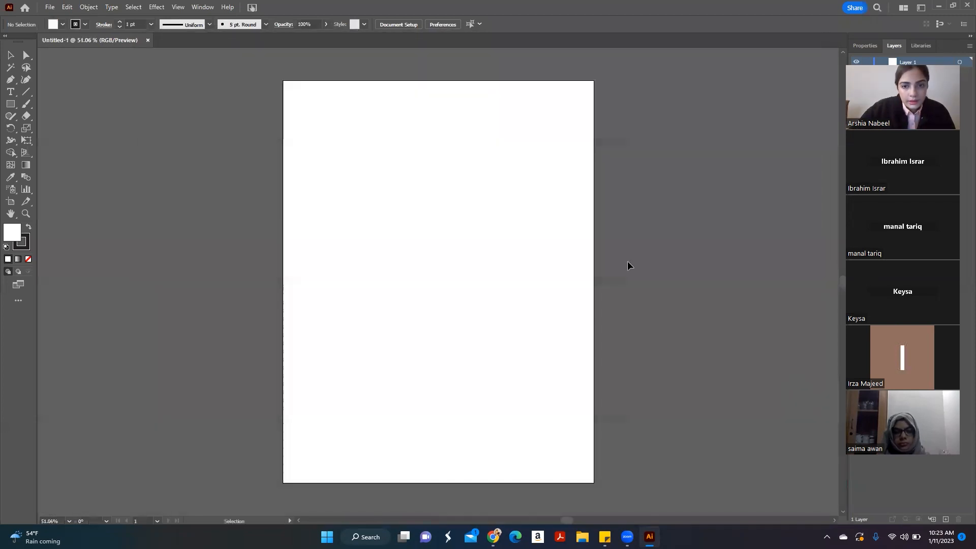
Step: Save the document on the computer as Our-First-Assignment in Adobe Illustrator format, accepting the Illustrator 2020 options
{"action": "key", "text": "ctrl+minus"}
{"action": "key", "text": "ctrl+plus"}
{"action": "key", "text": "ctrl+minus"}
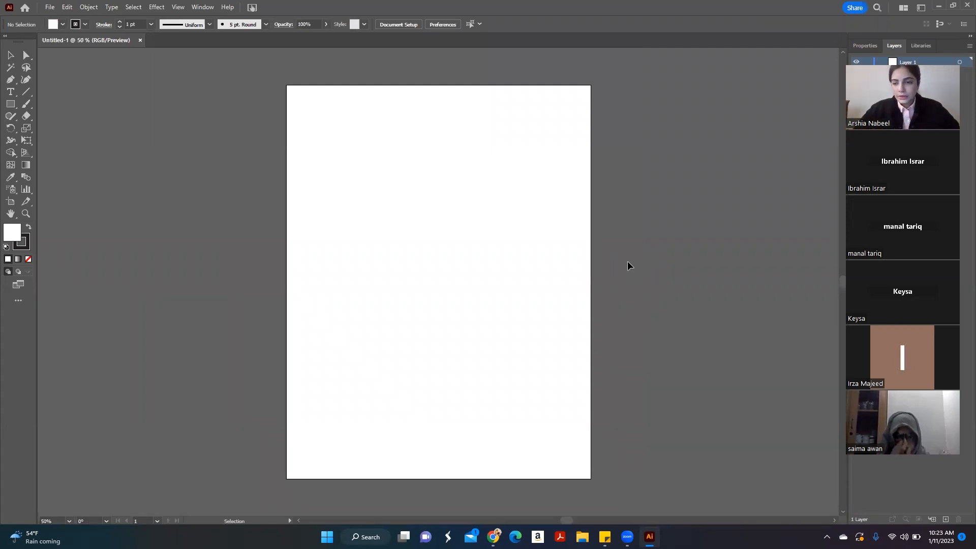
{"action": "left_click", "coordinate": [49, 7]}
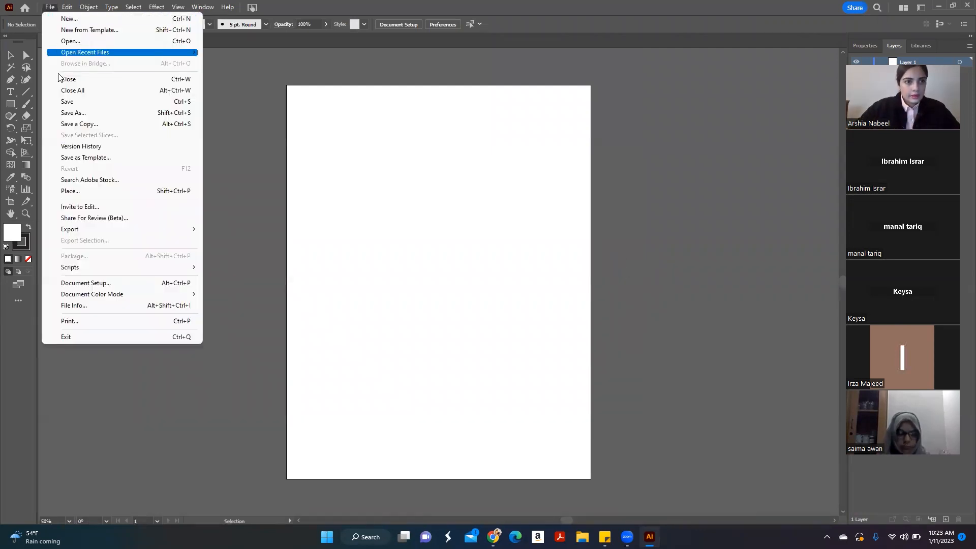
{"action": "left_click", "coordinate": [87, 113]}
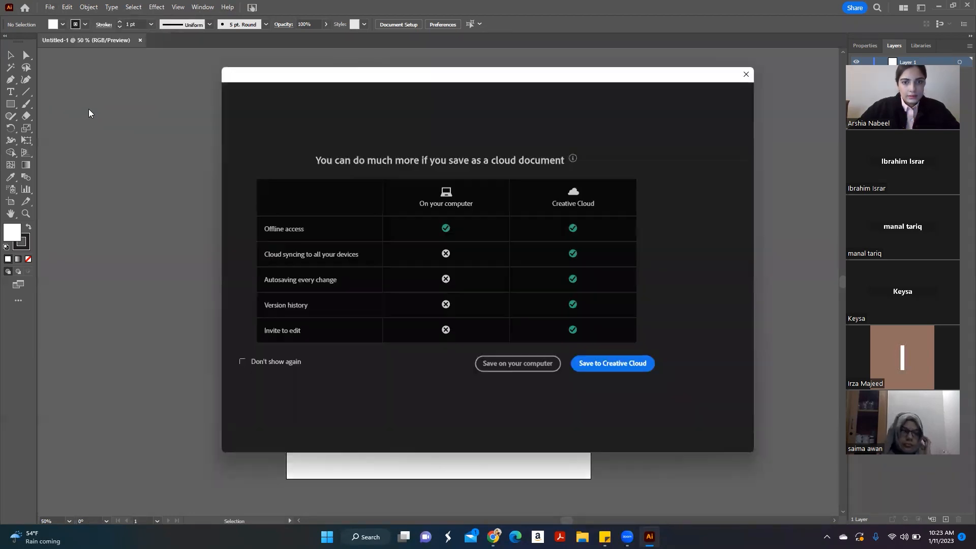
{"action": "left_click", "coordinate": [547, 365]}
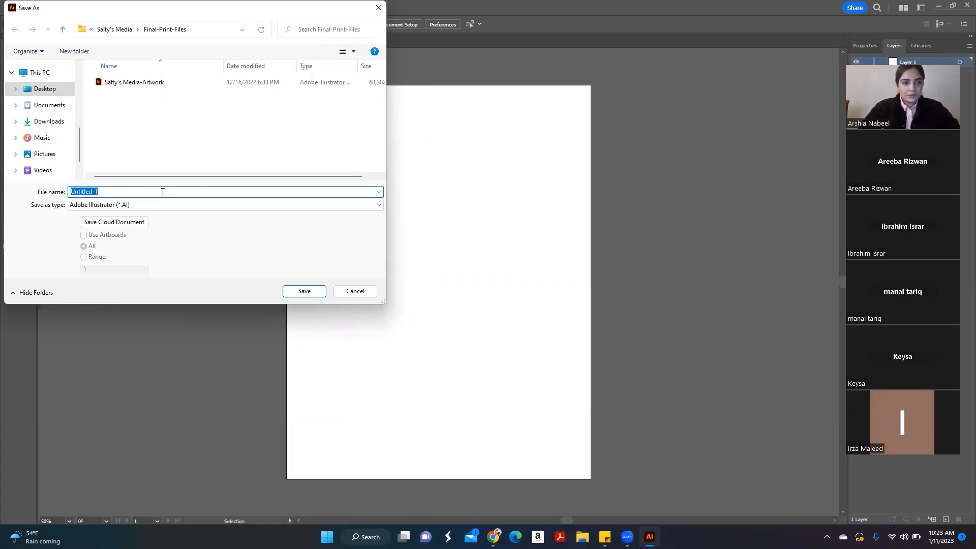
{"action": "type", "text": "Our"}
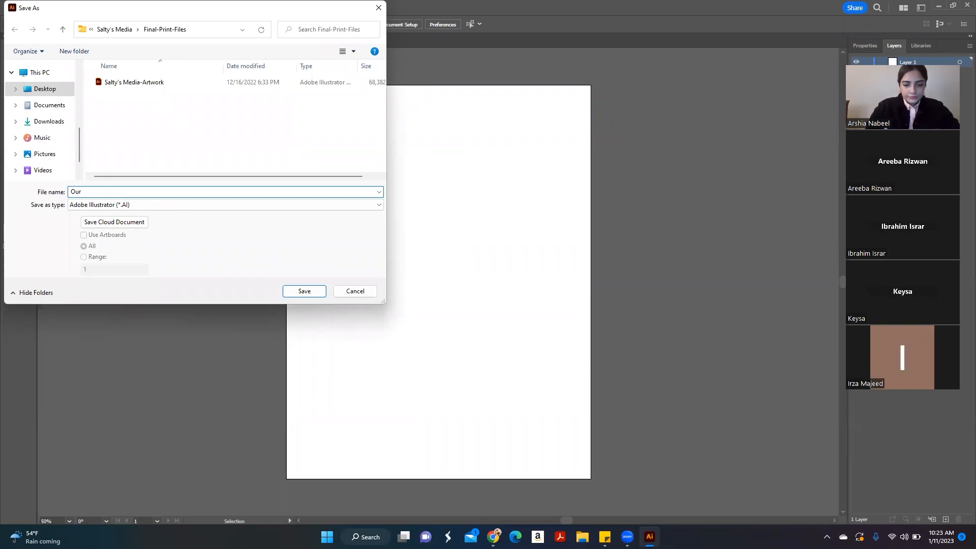
{"action": "type", "text": "-First-"}
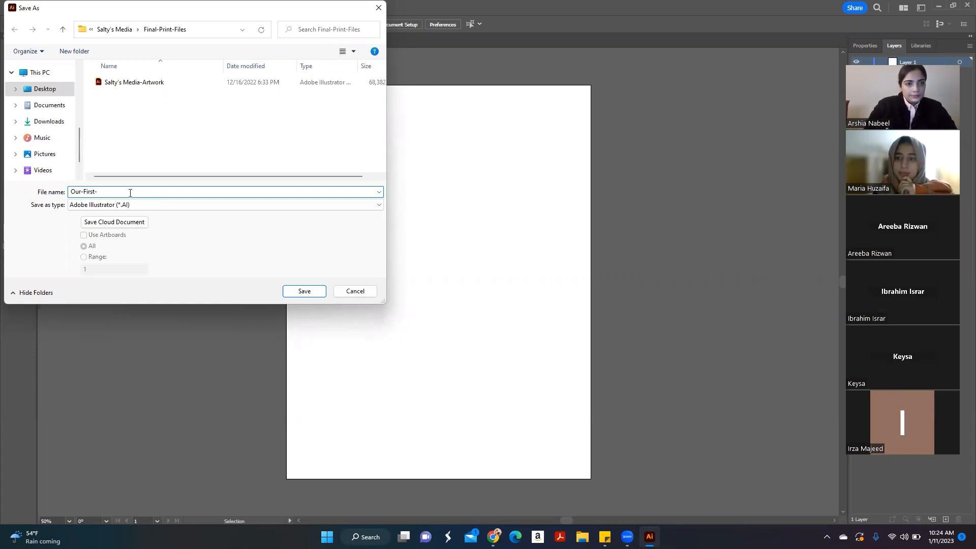
{"action": "type", "text": "gnment"}
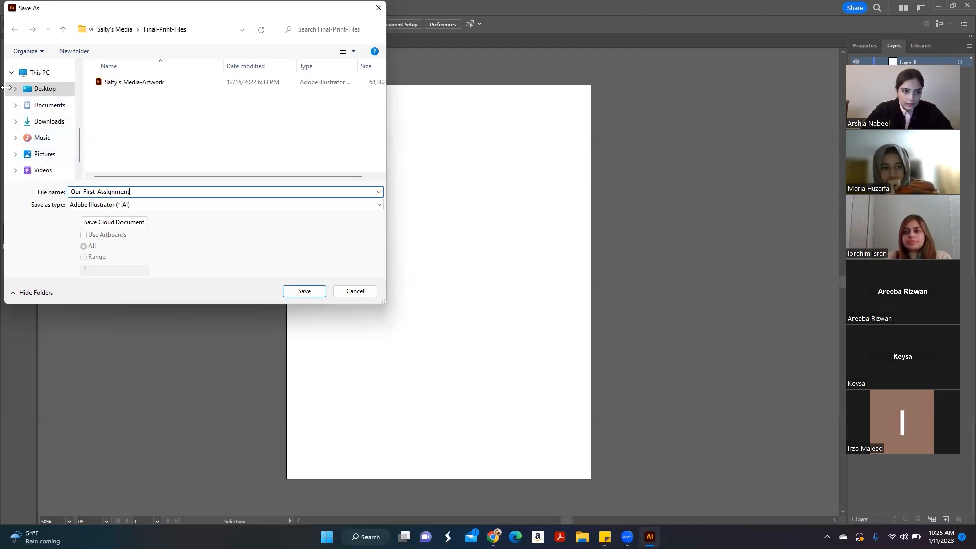
{"action": "left_click", "coordinate": [313, 292]}
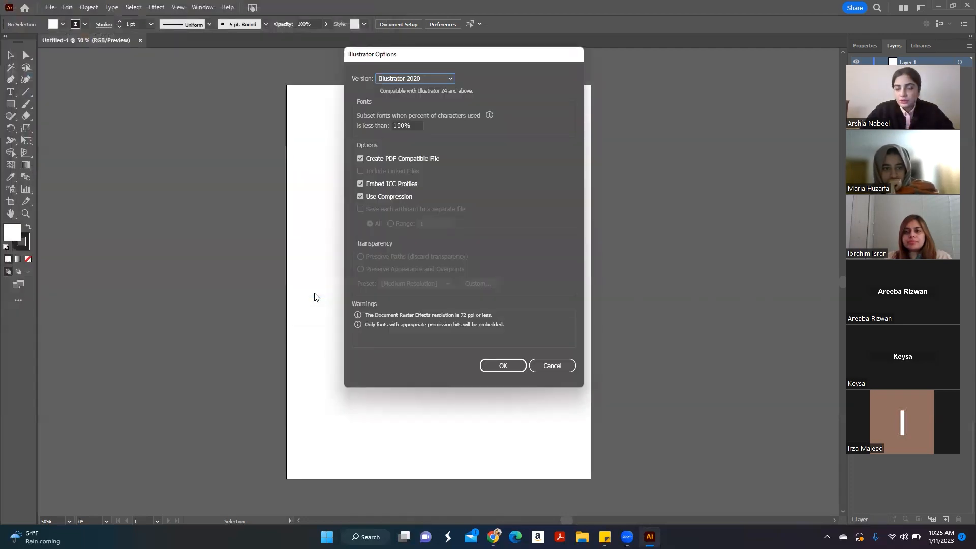
{"action": "left_click", "coordinate": [508, 366]}
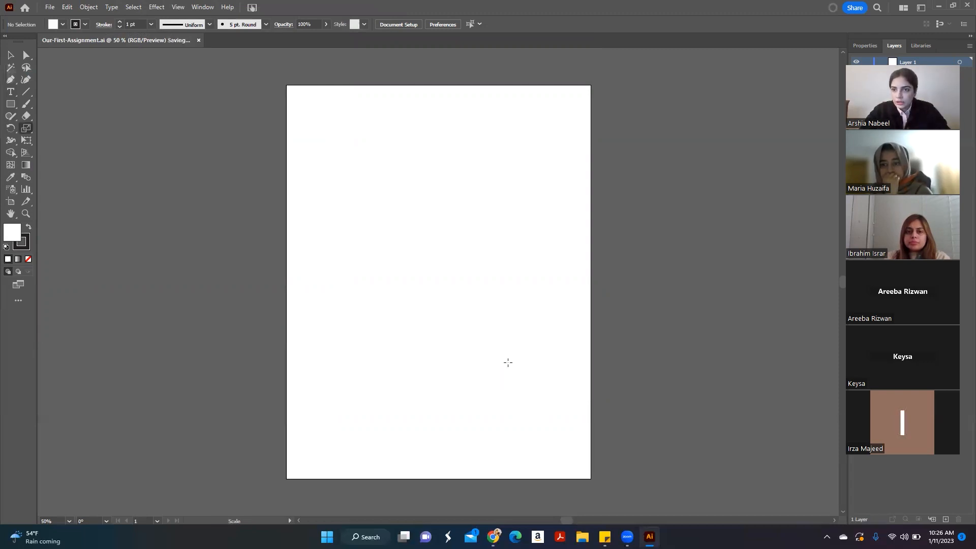
Step: Activate the Selection tool for the saved document
{"action": "key", "text": "v"}
{"action": "key", "text": "s"}
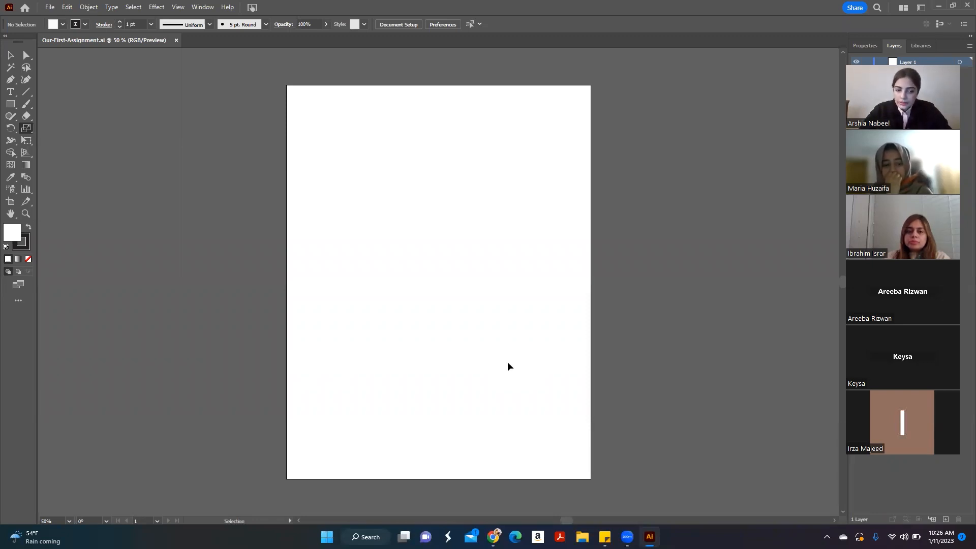
{"action": "left_click", "coordinate": [11, 55]}
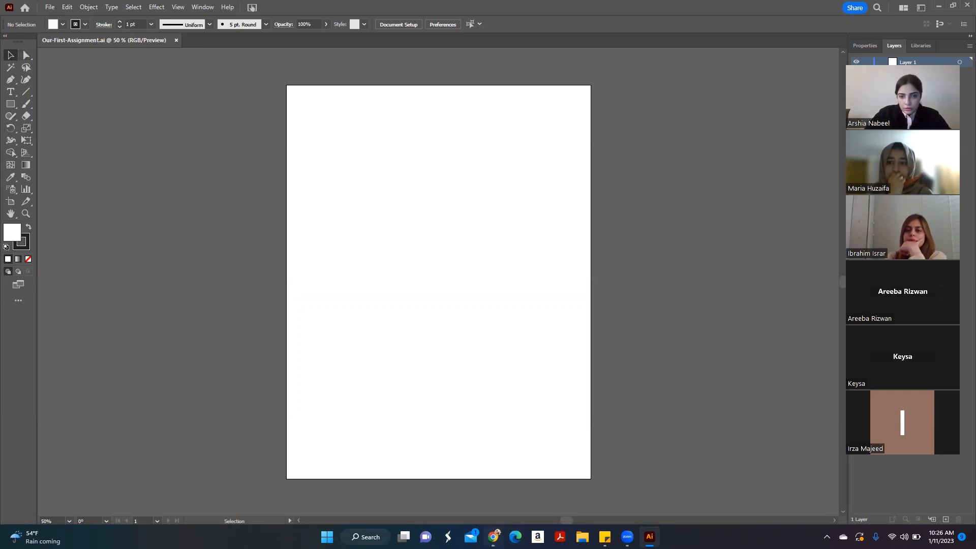
Step: Switch to Chrome, open Pinterest in a new tab and search for "poster designs"
{"action": "left_click", "coordinate": [493, 537]}
{"action": "key", "text": "ctrl+t"}
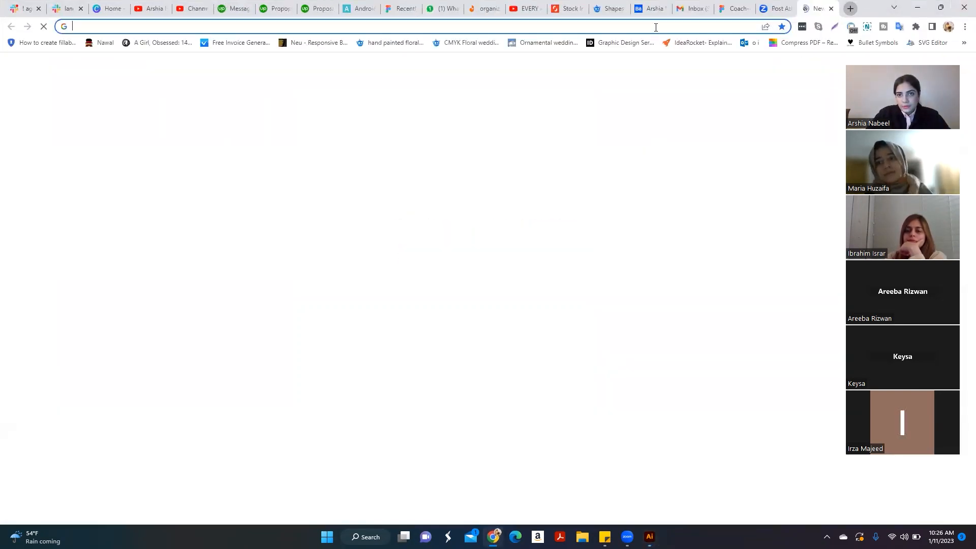
{"action": "type", "text": "pinytere"}
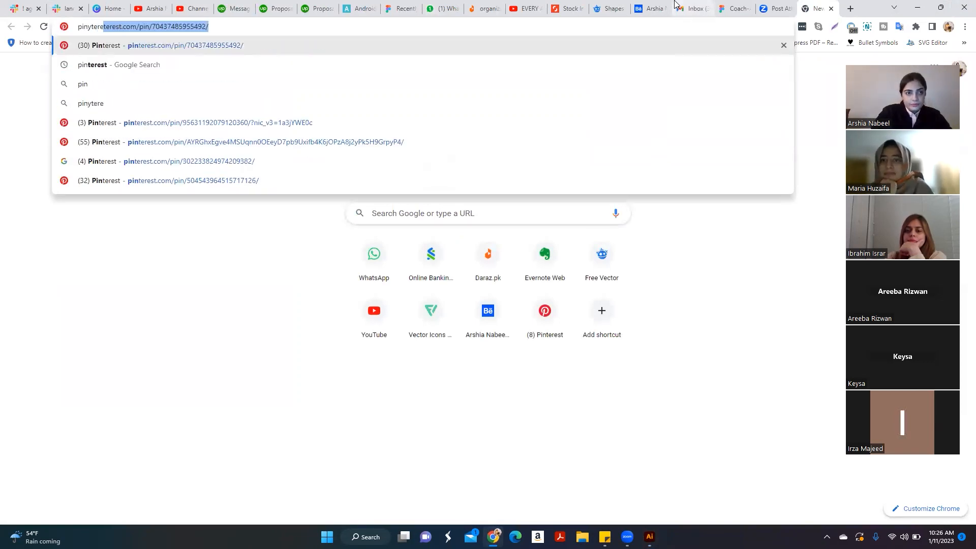
{"action": "left_click", "coordinate": [130, 161]}
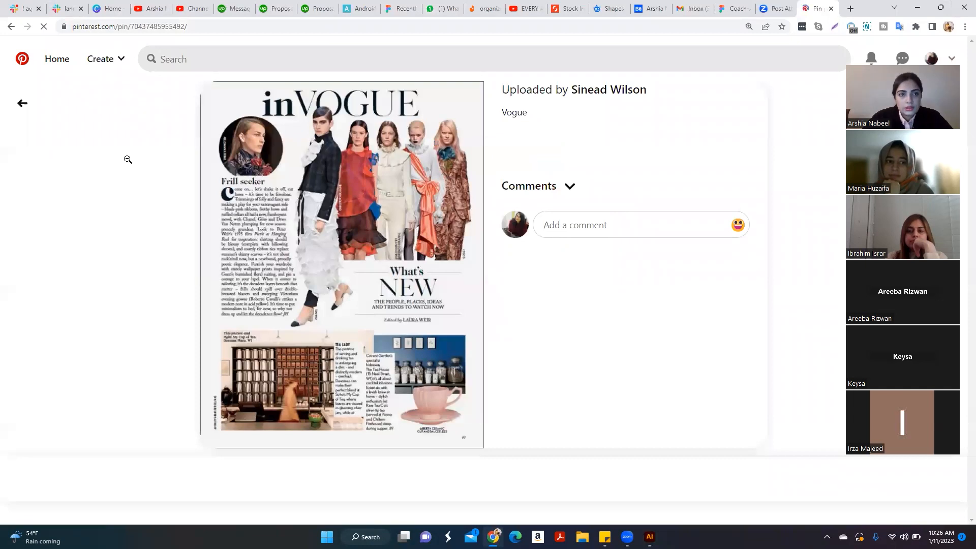
{"action": "left_click", "coordinate": [173, 59]}
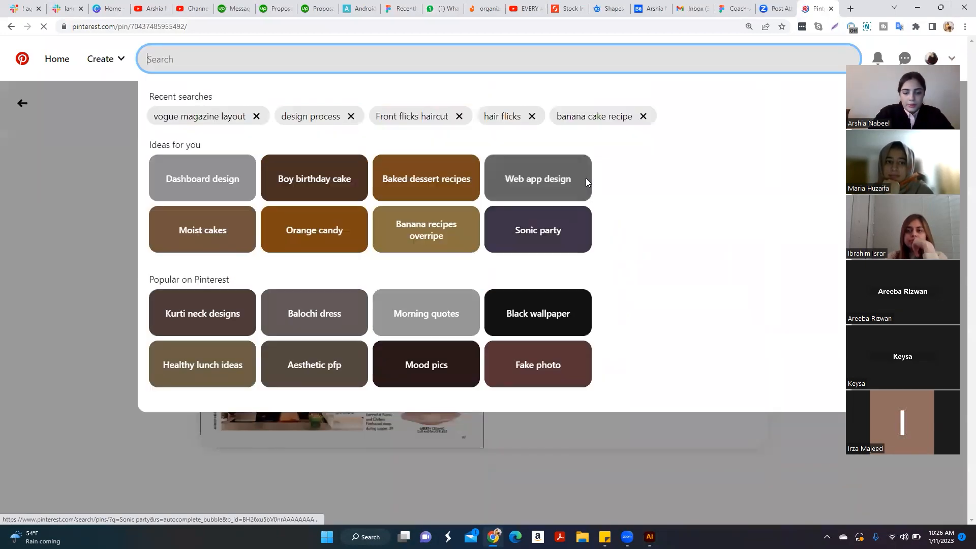
{"action": "type", "text": "poster designs"}
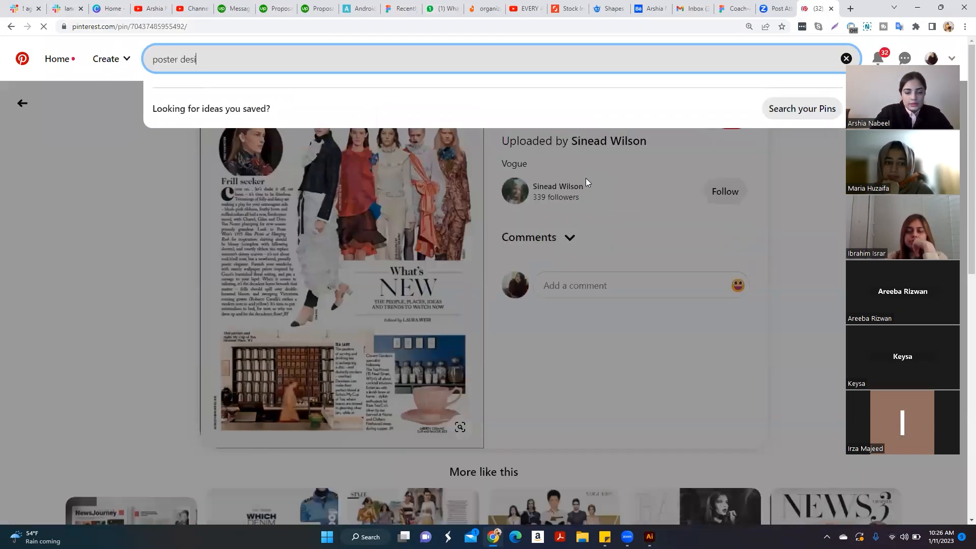
{"action": "key", "text": "Return"}
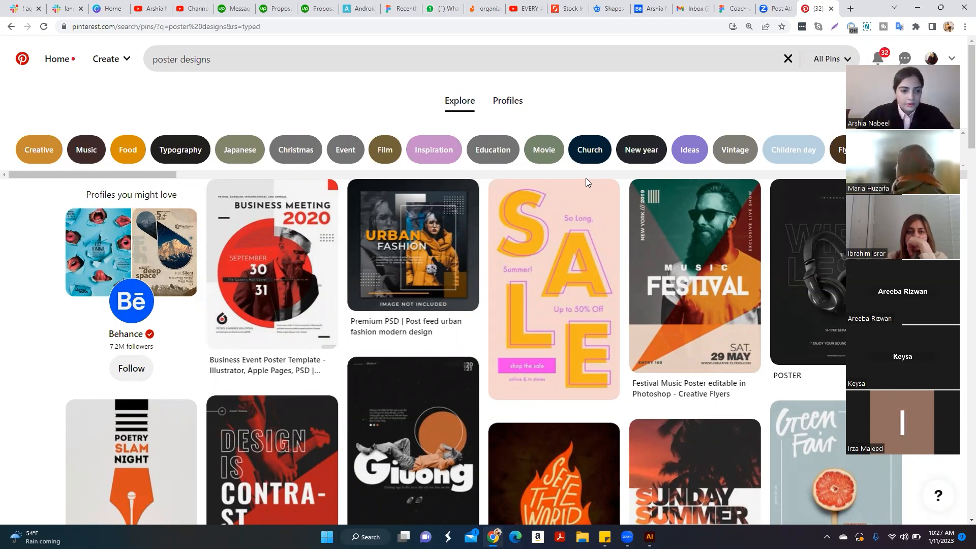
Step: Open the Poetry Slam Night poster from the search results and capture a screenshot of just the poster image
{"action": "scroll", "coordinate": [467, 170], "scroll_direction": "down", "scroll_amount": 3}
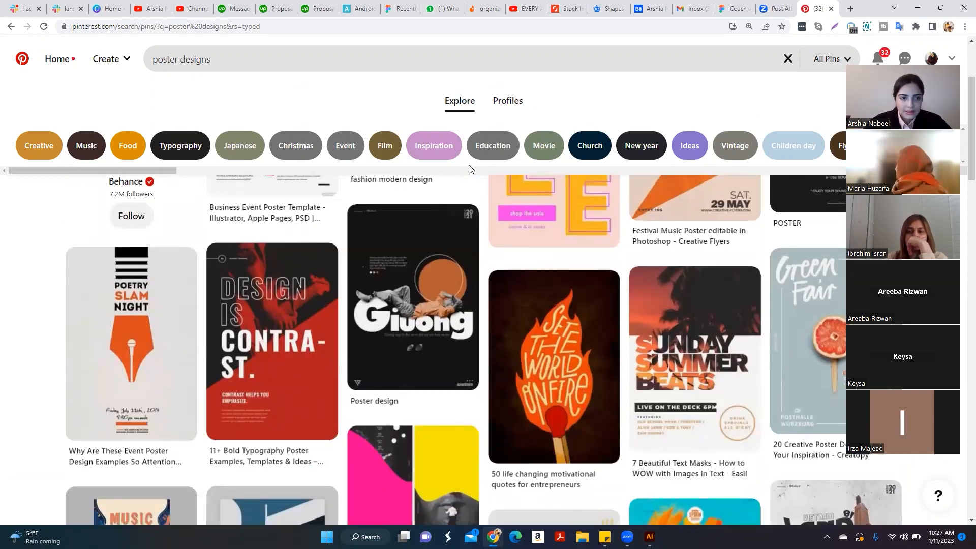
{"action": "left_click", "coordinate": [78, 327]}
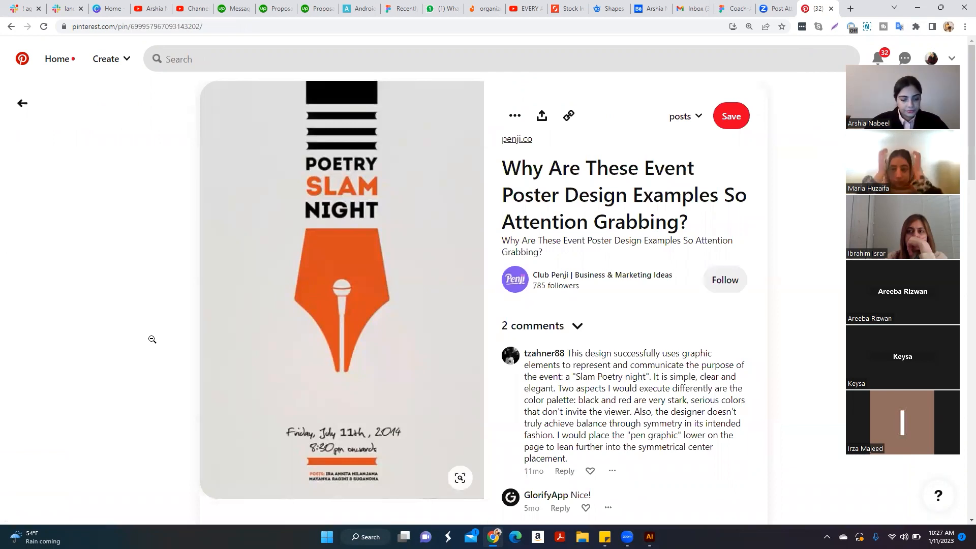
{"action": "key", "text": "Print"}
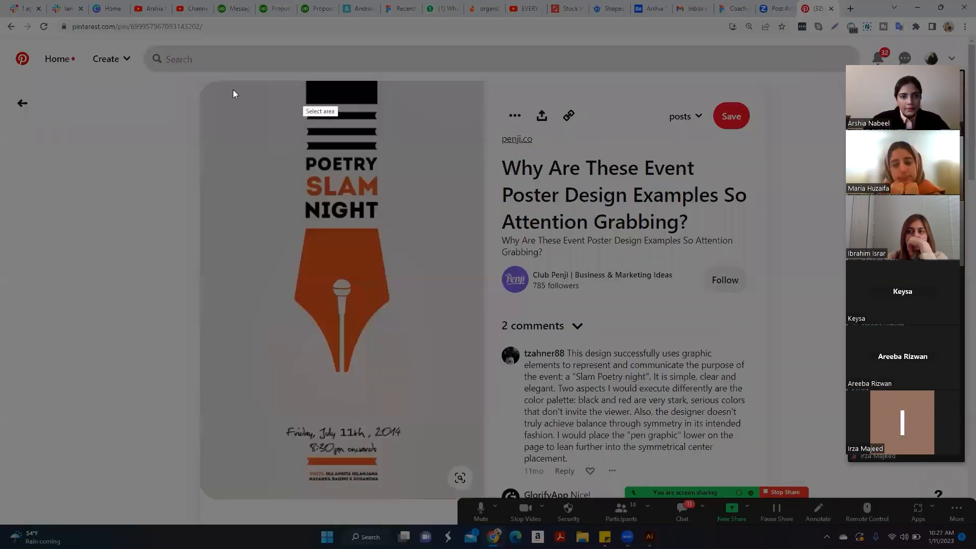
{"action": "left_click_drag", "start_coordinate": [205, 76], "coordinate": [484, 500]}
{"action": "left_click", "coordinate": [444, 506]}
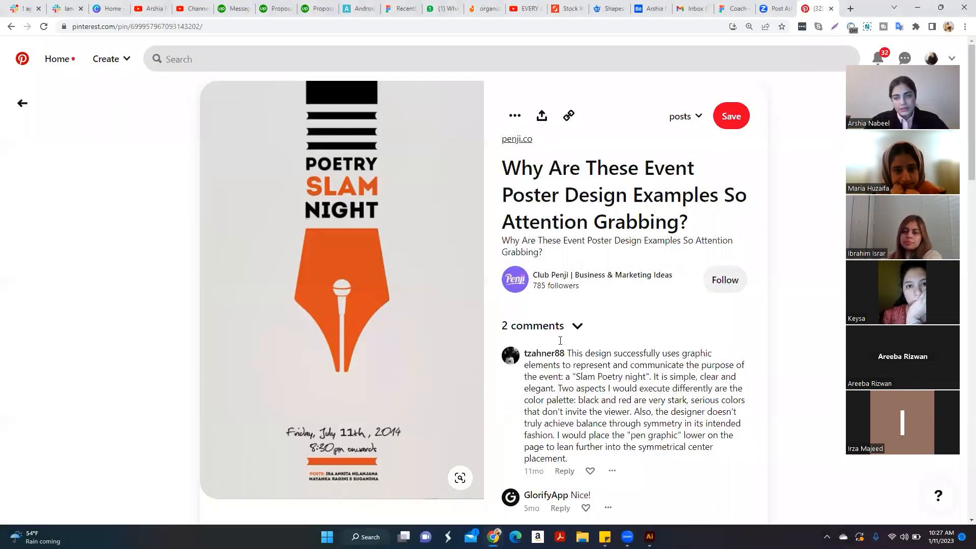
Step: Switch to Illustrator, paste the captured poster onto the artboard, deselect it, and move the meeting video thumbnails off the Layers list
{"action": "left_click", "coordinate": [650, 537]}
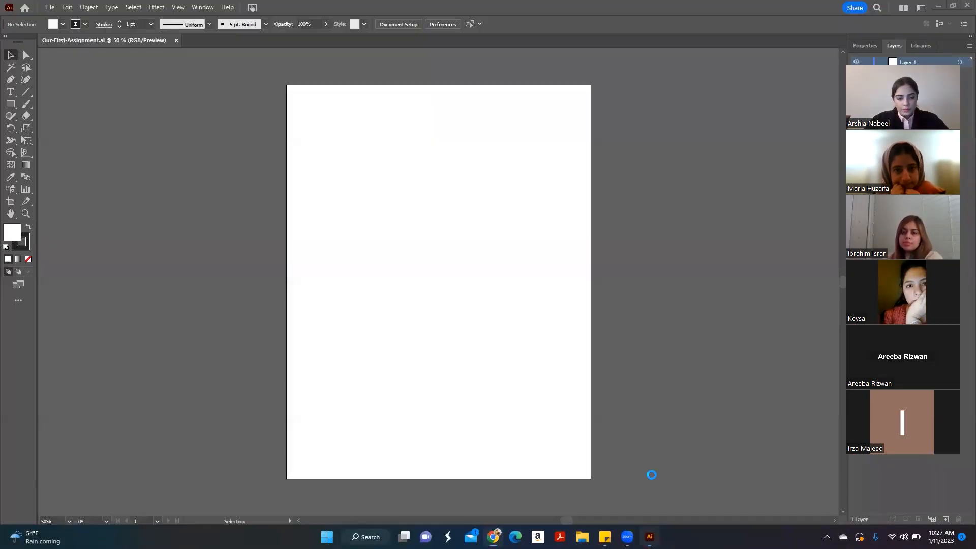
{"action": "key", "text": "ctrl+v"}
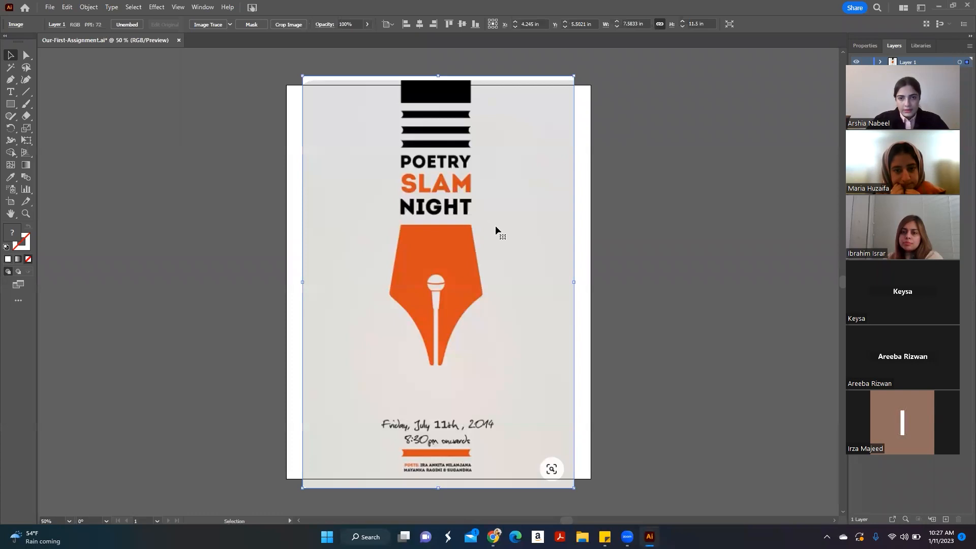
{"action": "left_click", "coordinate": [625, 112]}
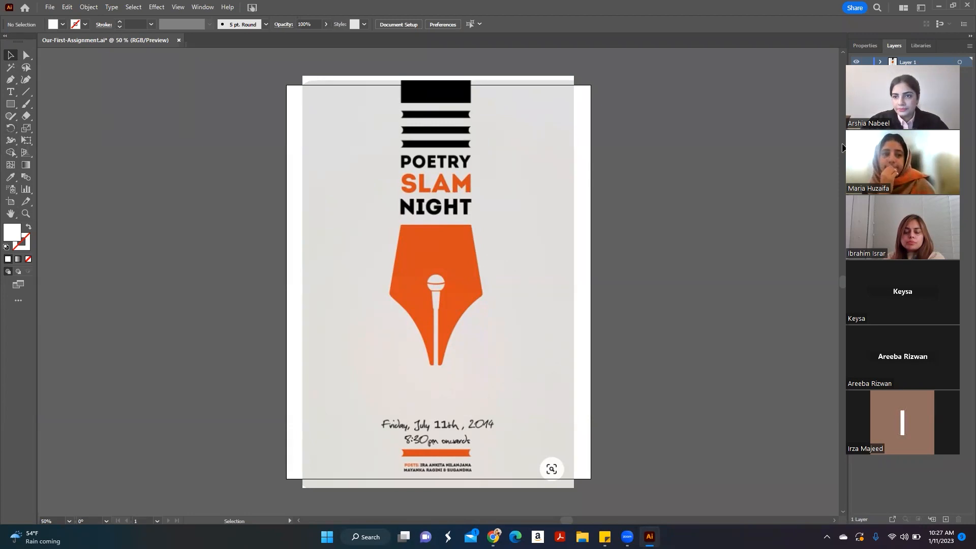
{"action": "left_click_drag", "start_coordinate": [904, 147], "coordinate": [749, 163]}
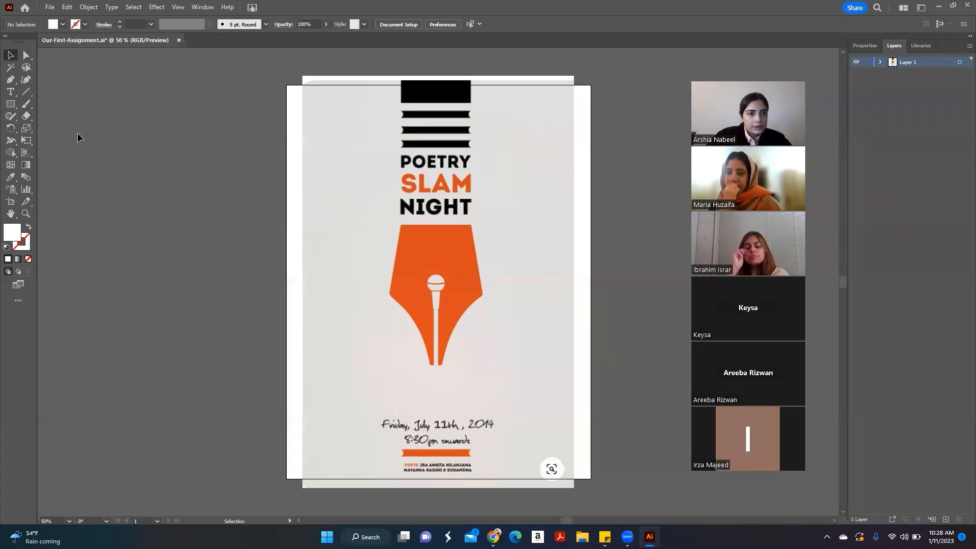
{"action": "left_click", "coordinate": [27, 56]}
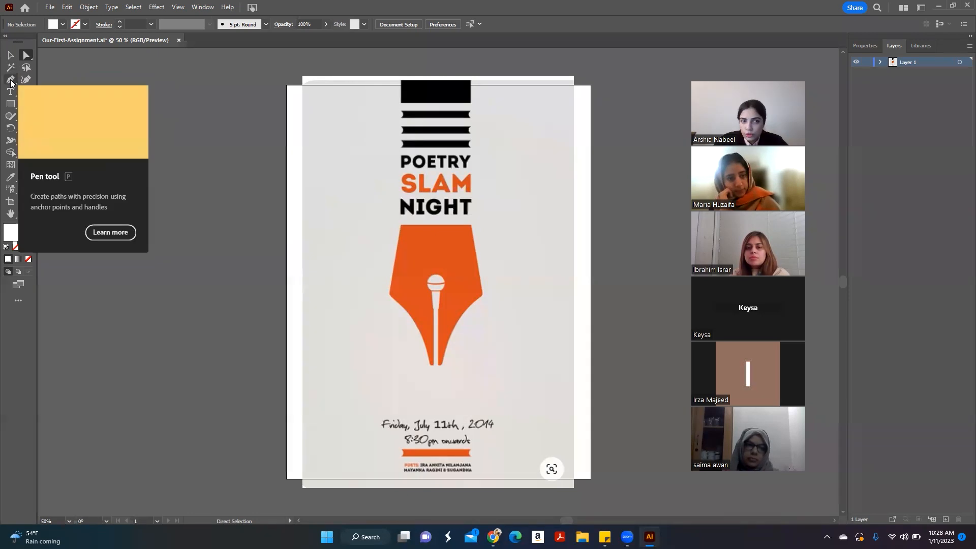
{"action": "left_click", "coordinate": [14, 108]}
{"action": "left_click", "coordinate": [14, 108]}
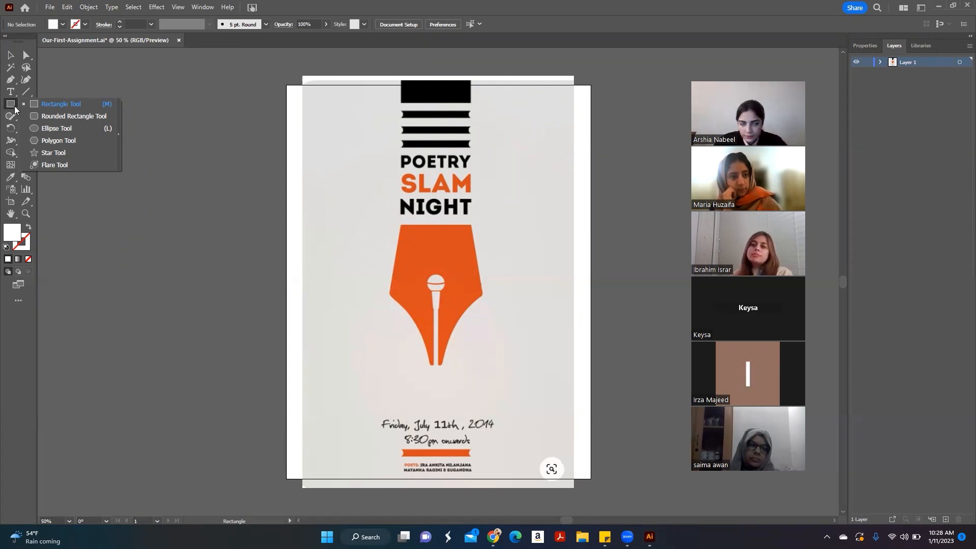
{"action": "left_click", "coordinate": [56, 84]}
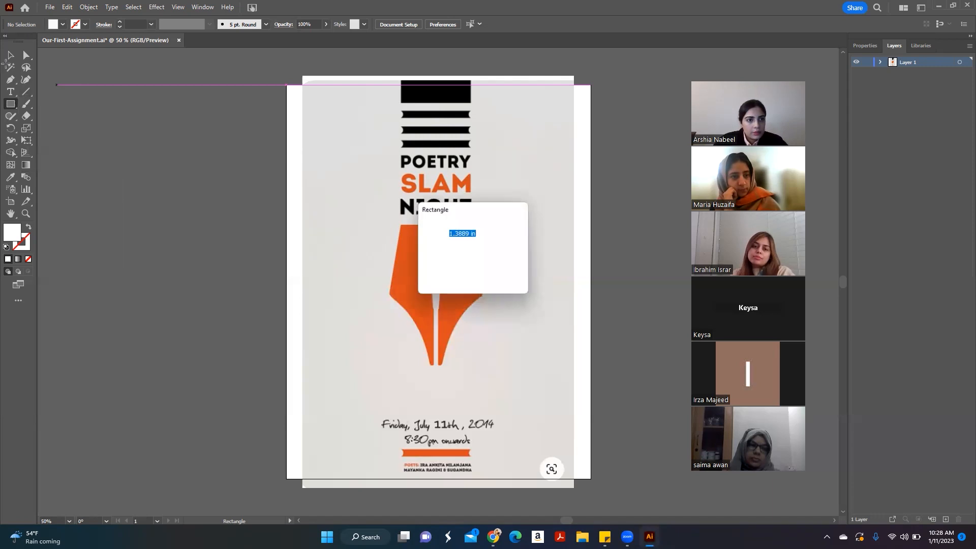
{"action": "left_click", "coordinate": [498, 272]}
{"action": "left_click", "coordinate": [10, 55]}
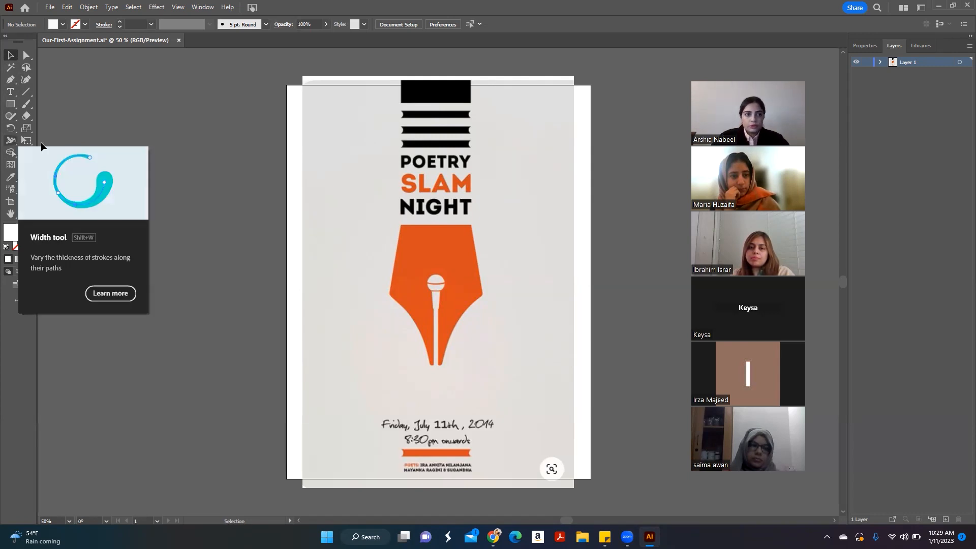
Step: Draw a white rectangle about 3.18 in wide and 9.32 in high beside the artboard with the Rectangle tool
{"action": "left_click", "coordinate": [10, 104]}
{"action": "left_click_drag", "start_coordinate": [164, 125], "coordinate": [252, 420]}
{"action": "left_click_drag", "start_coordinate": [239, 374], "coordinate": [169, 200]}
{"action": "mouse_move", "coordinate": [187, 219]}
{"action": "left_mouse_down"}
{"action": "mouse_move", "coordinate": [201, 243]}
{"action": "mouse_move", "coordinate": [197, 223]}
{"action": "left_mouse_up"}
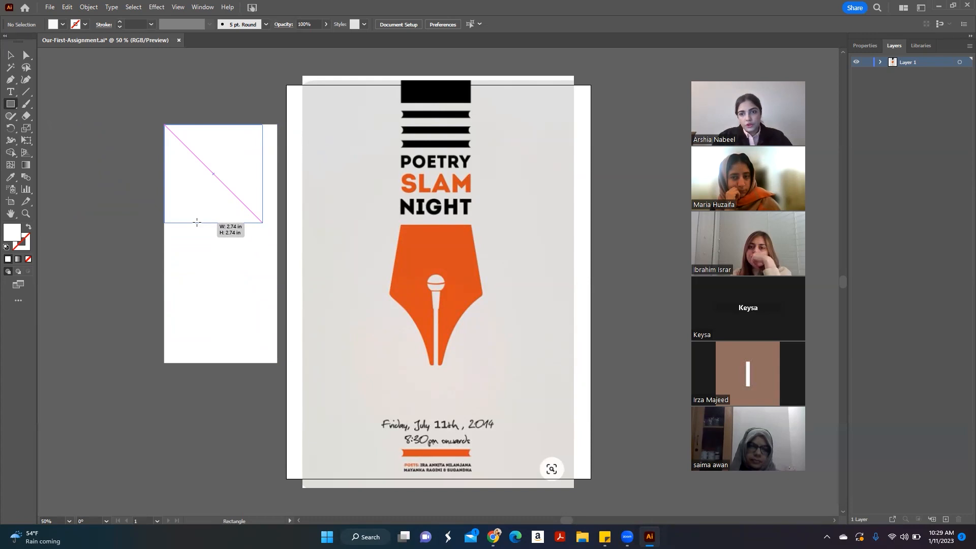
{"action": "mouse_move", "coordinate": [202, 226]}
{"action": "left_mouse_down"}
{"action": "mouse_move", "coordinate": [312, 417]}
{"action": "mouse_move", "coordinate": [645, 356]}
{"action": "mouse_move", "coordinate": [658, 185]}
{"action": "mouse_move", "coordinate": [447, 68]}
{"action": "mouse_move", "coordinate": [230, 274]}
{"action": "mouse_move", "coordinate": [164, 463]}
{"action": "mouse_move", "coordinate": [257, 491]}
{"action": "mouse_move", "coordinate": [278, 458]}
{"action": "left_mouse_up"}
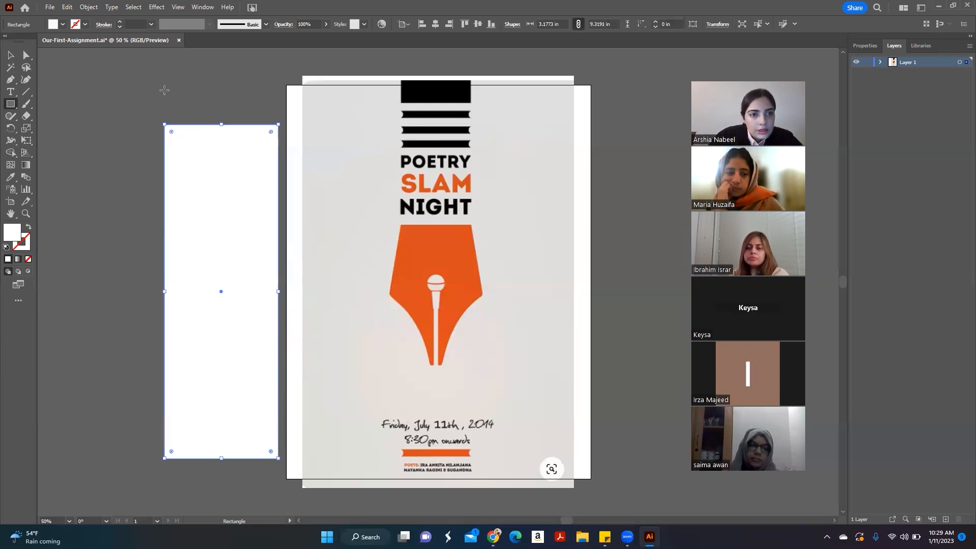
Step: Reposition the whole white rectangle on the canvas beside the poster with the Selection tool
{"action": "left_click", "coordinate": [10, 56]}
{"action": "left_click_drag", "start_coordinate": [192, 154], "coordinate": [206, 138]}
{"action": "left_click", "coordinate": [241, 124]}
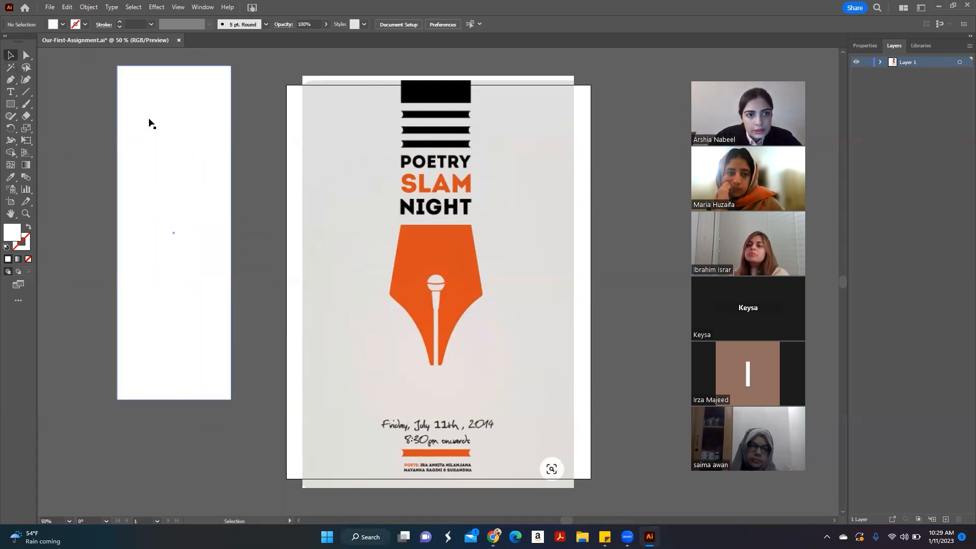
{"action": "left_click_drag", "start_coordinate": [156, 125], "coordinate": [191, 163]}
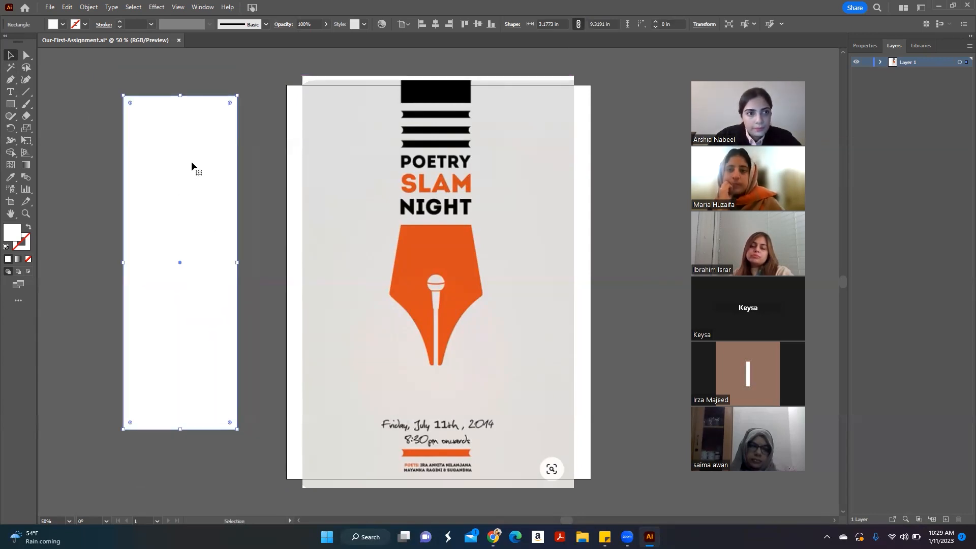
Step: Try reshaping the rectangle by moving only its upper-right anchor point with the Direct Selection tool, and restore the original shape
{"action": "left_click", "coordinate": [27, 57]}
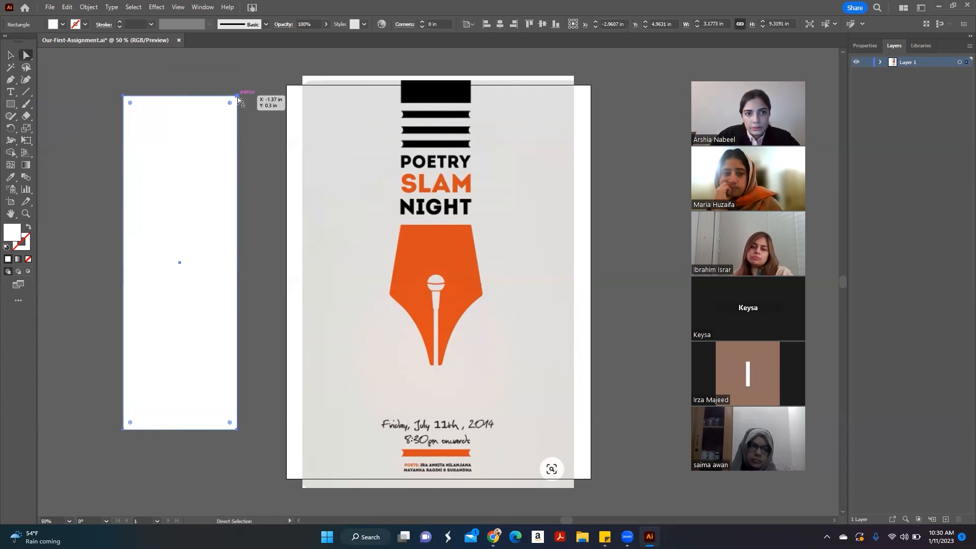
{"action": "left_click_drag", "start_coordinate": [259, 129], "coordinate": [257, 131]}
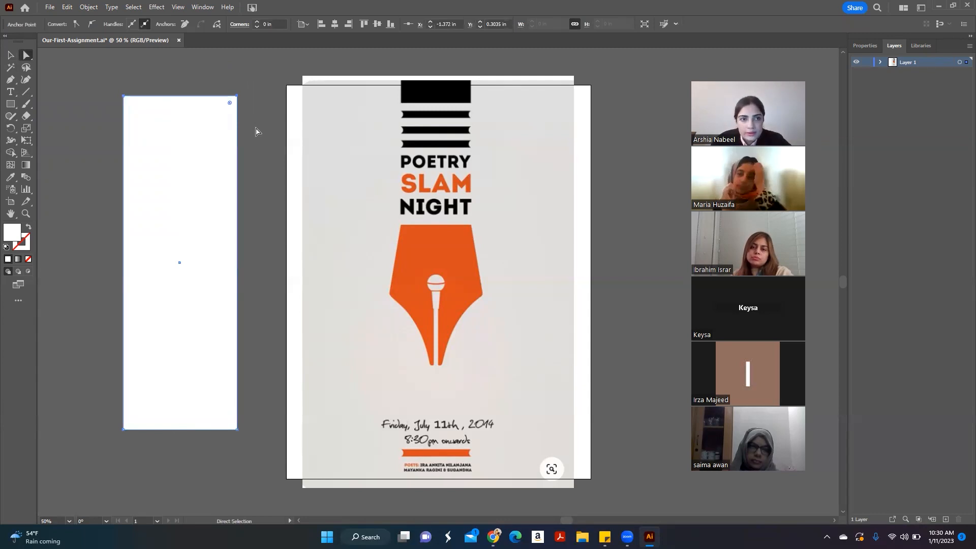
{"action": "left_click_drag", "start_coordinate": [236, 97], "coordinate": [47, 304]}
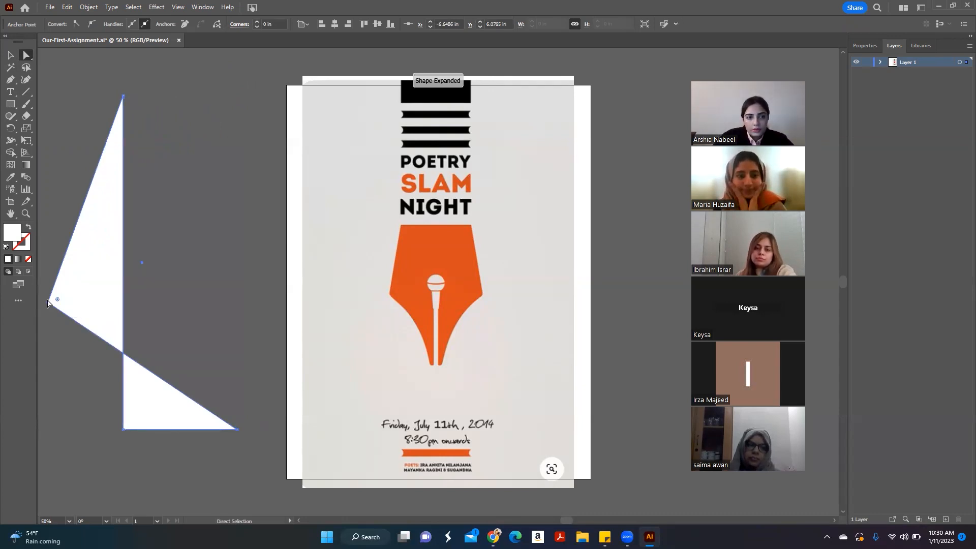
{"action": "left_click_drag", "start_coordinate": [47, 304], "coordinate": [186, 230]}
{"action": "left_click_drag", "start_coordinate": [338, 187], "coordinate": [236, 96]}
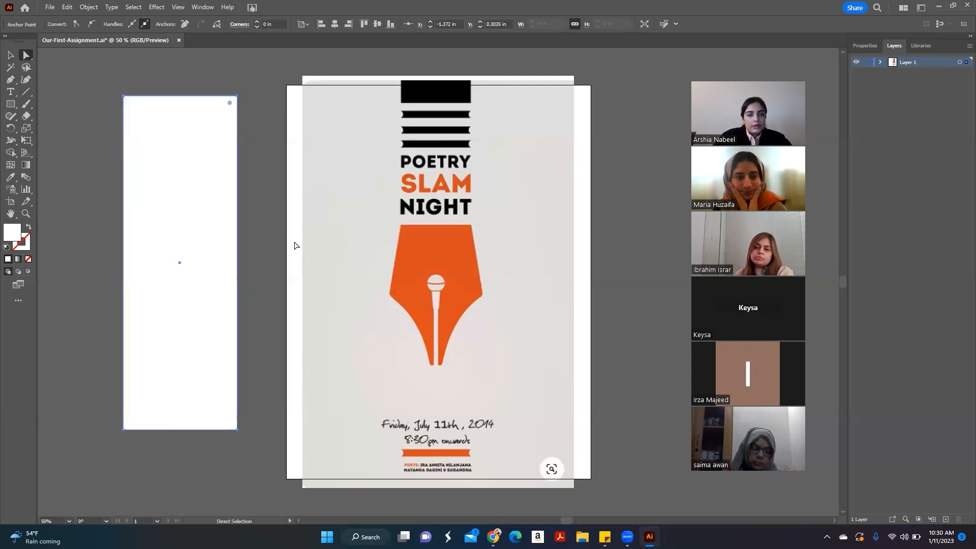
Step: Round all four corners of the white rectangle to a radius of about 0.4 in with the Direct Selection tool
{"action": "left_click", "coordinate": [9, 56]}
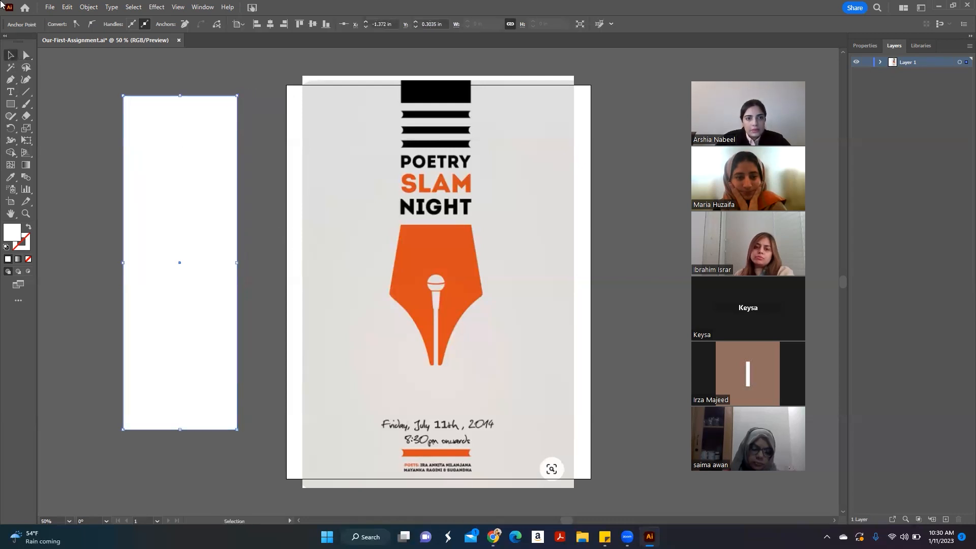
{"action": "left_click", "coordinate": [133, 133]}
{"action": "left_click", "coordinate": [192, 80]}
{"action": "left_click", "coordinate": [186, 121]}
{"action": "left_click", "coordinate": [27, 54]}
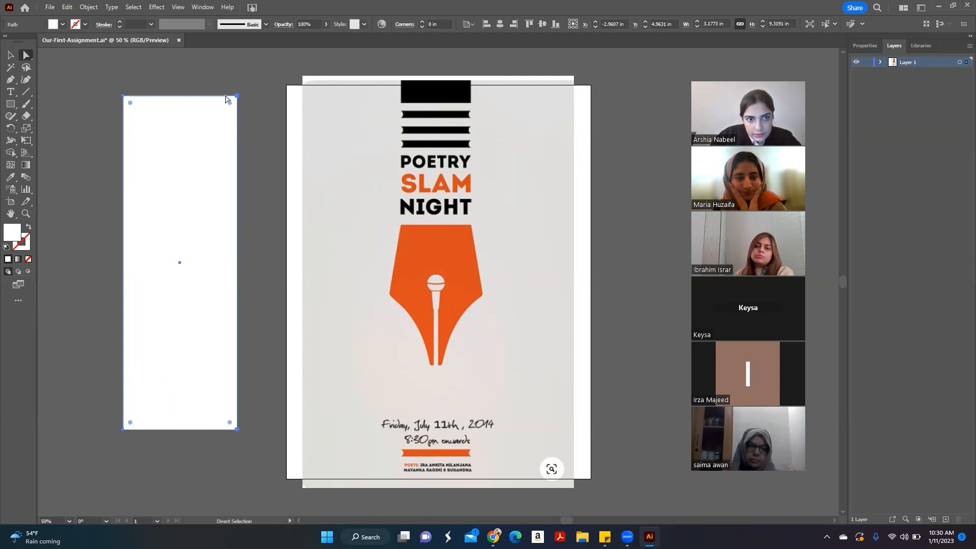
{"action": "left_click_drag", "start_coordinate": [230, 105], "coordinate": [244, 133]}
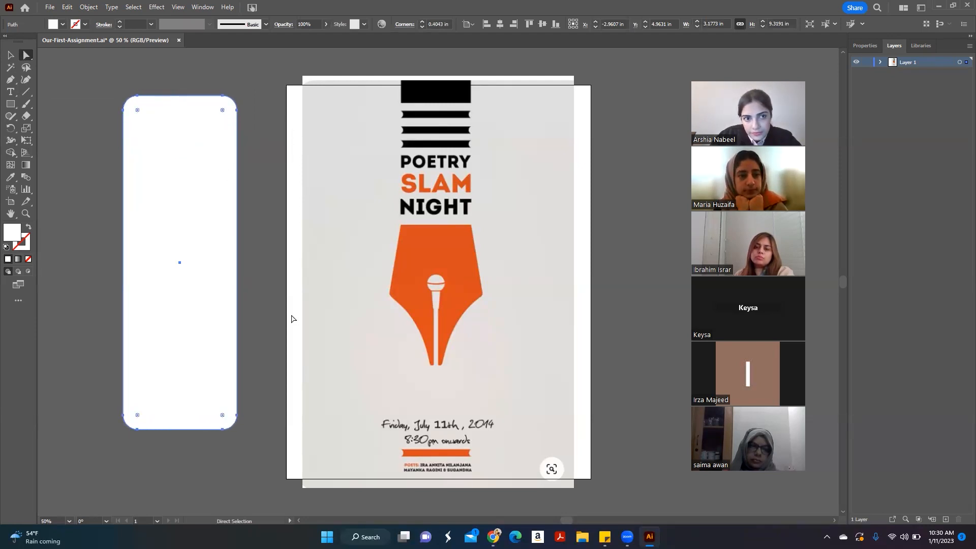
{"action": "left_click", "coordinate": [258, 268]}
{"action": "key", "text": "v"}
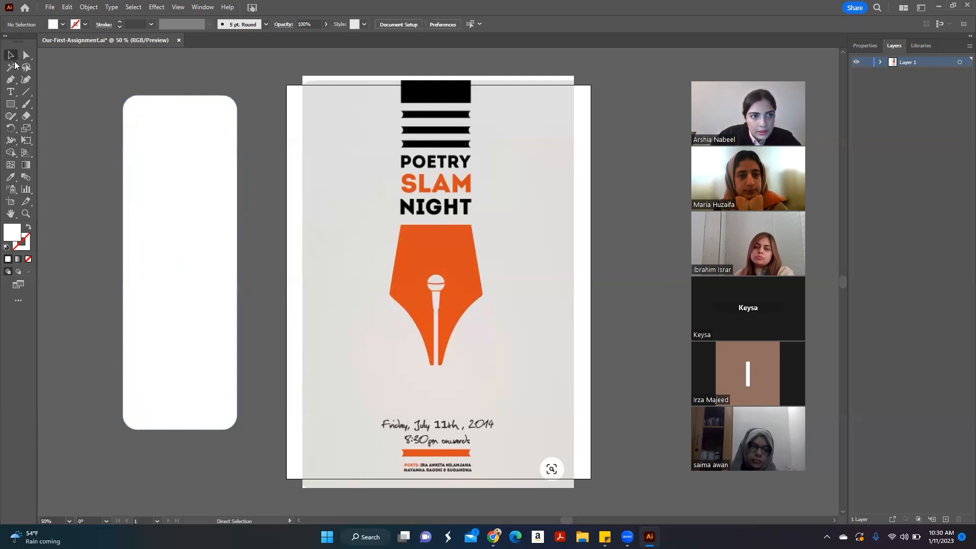
Step: Resize the rounded rectangle to about 3.59 by 7.93 in and move it level with the artboard's upper edge
{"action": "left_click", "coordinate": [155, 266]}
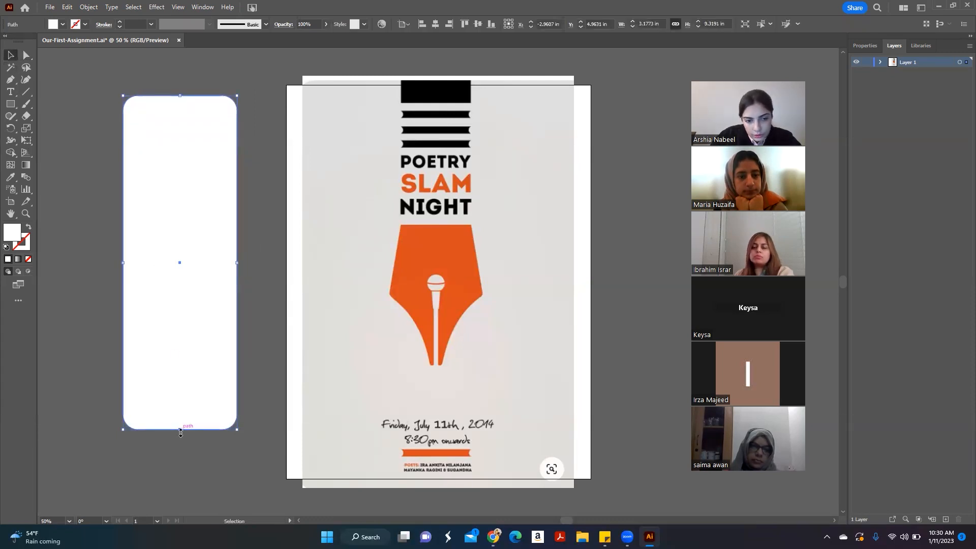
{"action": "left_click_drag", "start_coordinate": [180, 431], "coordinate": [195, 247]}
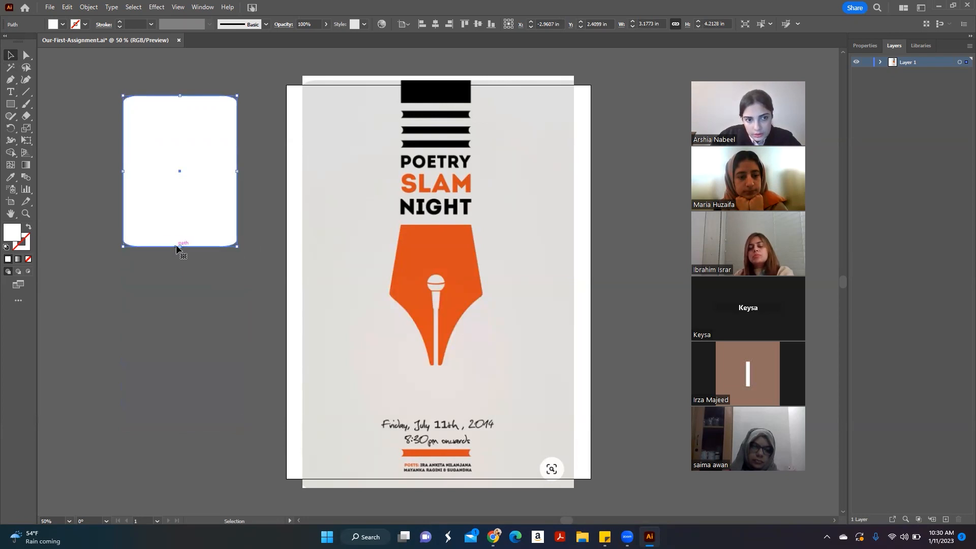
{"action": "mouse_move", "coordinate": [239, 171]}
{"action": "left_mouse_down"}
{"action": "mouse_move", "coordinate": [301, 171]}
{"action": "mouse_move", "coordinate": [253, 172]}
{"action": "left_mouse_up"}
{"action": "left_click_drag", "start_coordinate": [182, 250], "coordinate": [187, 380]}
{"action": "left_click", "coordinate": [193, 414]}
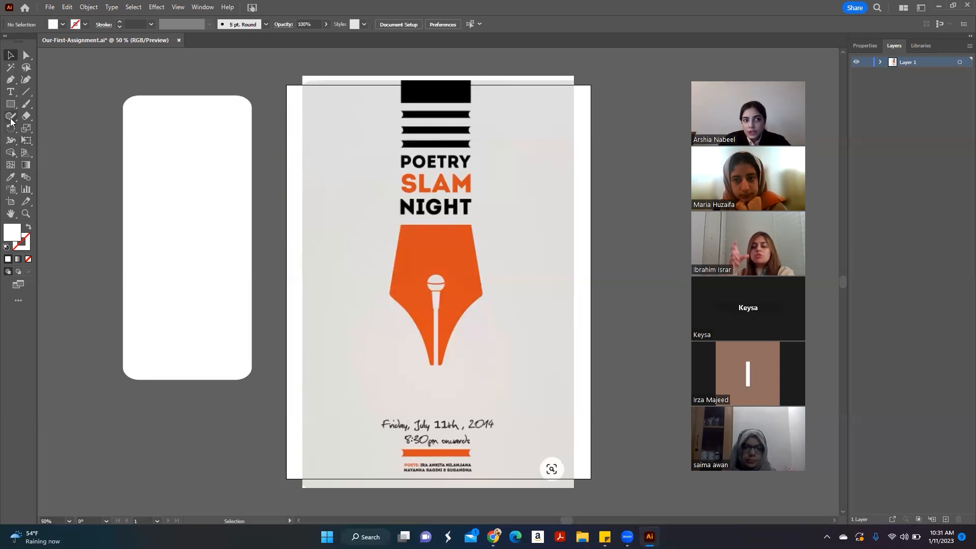
{"action": "left_click", "coordinate": [205, 162]}
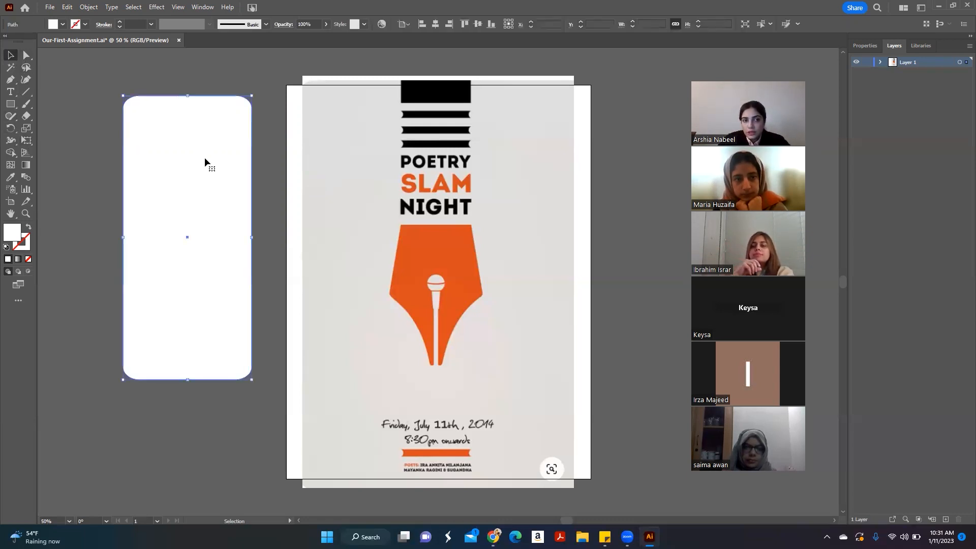
{"action": "left_click_drag", "start_coordinate": [198, 138], "coordinate": [206, 166]}
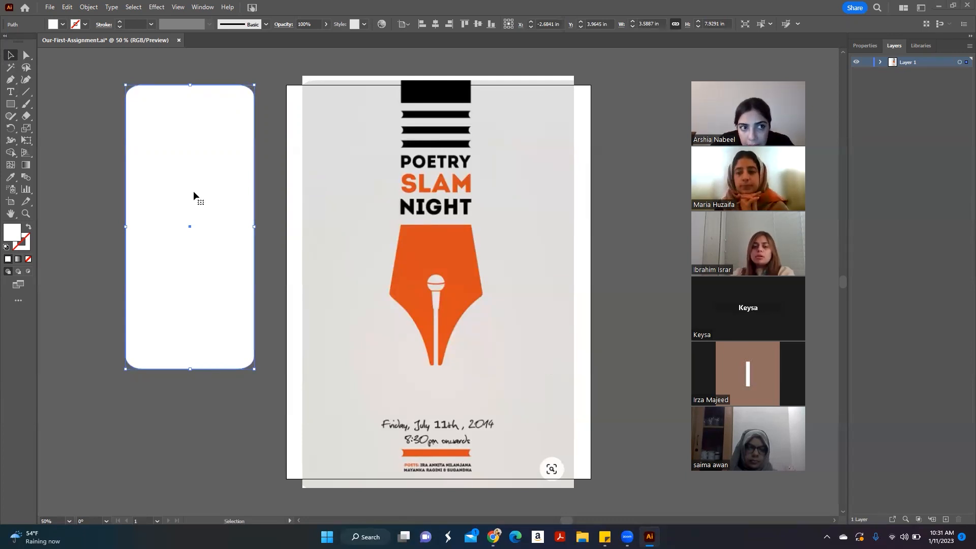
Step: Draw a second white rectangle about 5.32 by 10.21 in over the rounded one, and return to the Selection tool
{"action": "left_click", "coordinate": [11, 104]}
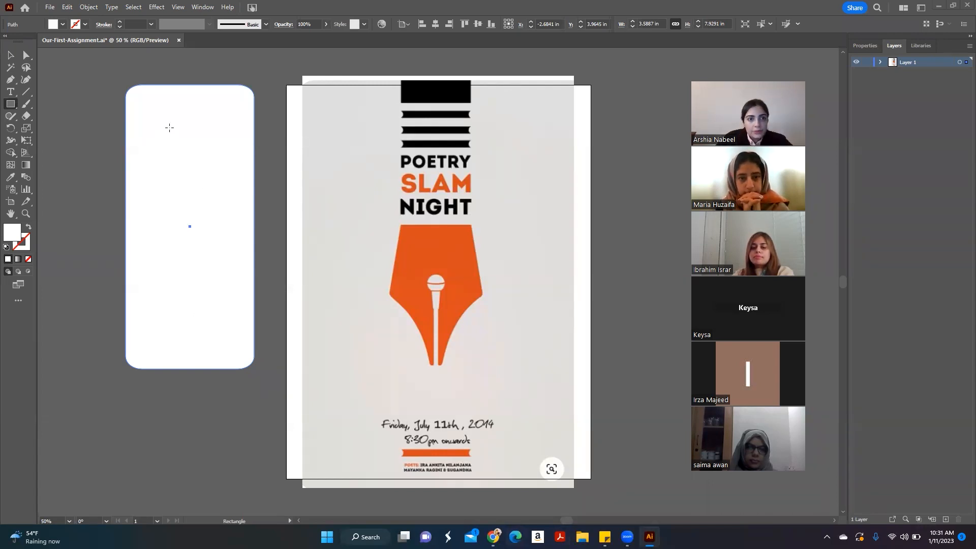
{"action": "left_click_drag", "start_coordinate": [67, 89], "coordinate": [257, 455]}
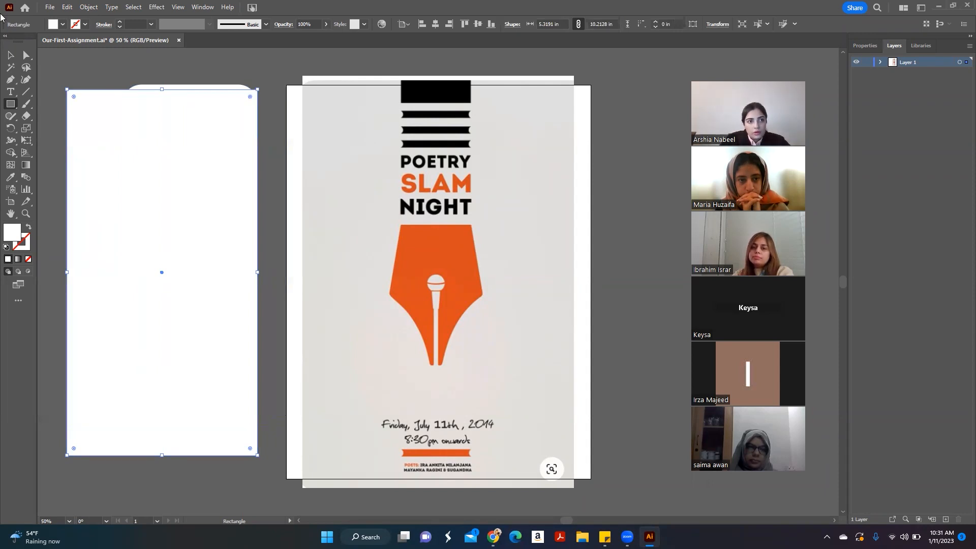
{"action": "left_click", "coordinate": [11, 105]}
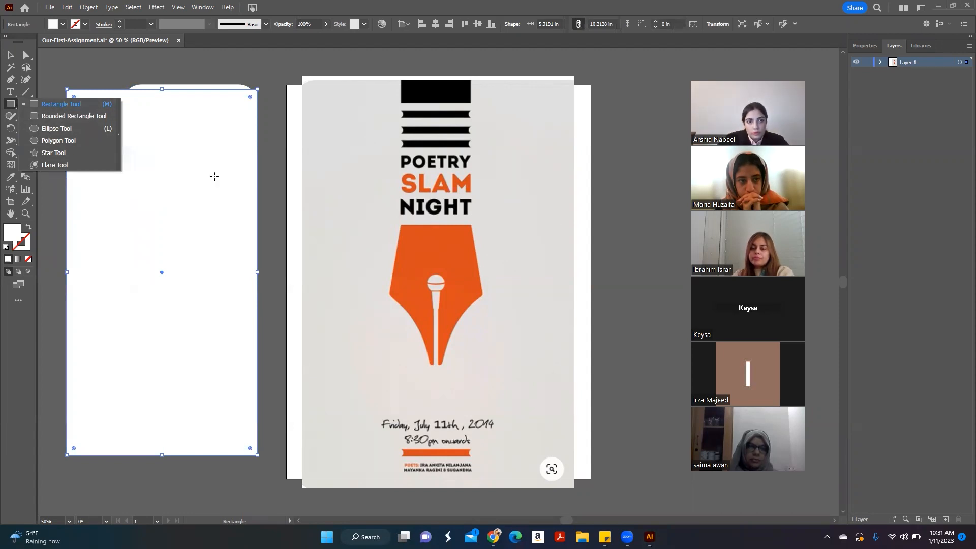
{"action": "left_click", "coordinate": [11, 55]}
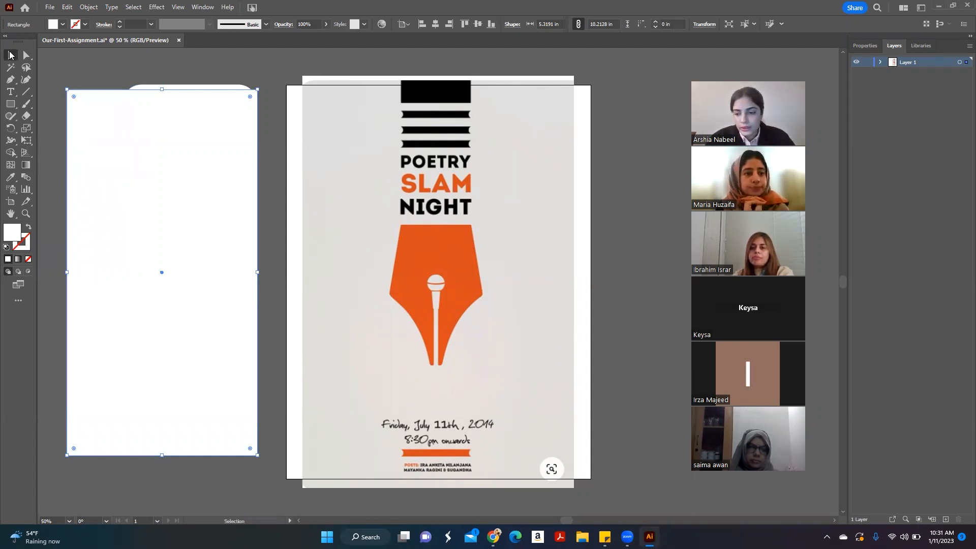
Step: Examine the full extent of the canvas around the artboard and its artwork
{"action": "key", "text": "ctrl+minus"}
{"action": "key", "text": "ctrl+minus"}
{"action": "key", "text": "ctrl+minus"}
{"action": "key", "text": "ctrl+minus"}
{"action": "key", "text": "ctrl+minus"}
{"action": "key", "text": "ctrl+minus"}
{"action": "key", "text": "ctrl+minus"}
{"action": "key", "text": "ctrl+minus"}
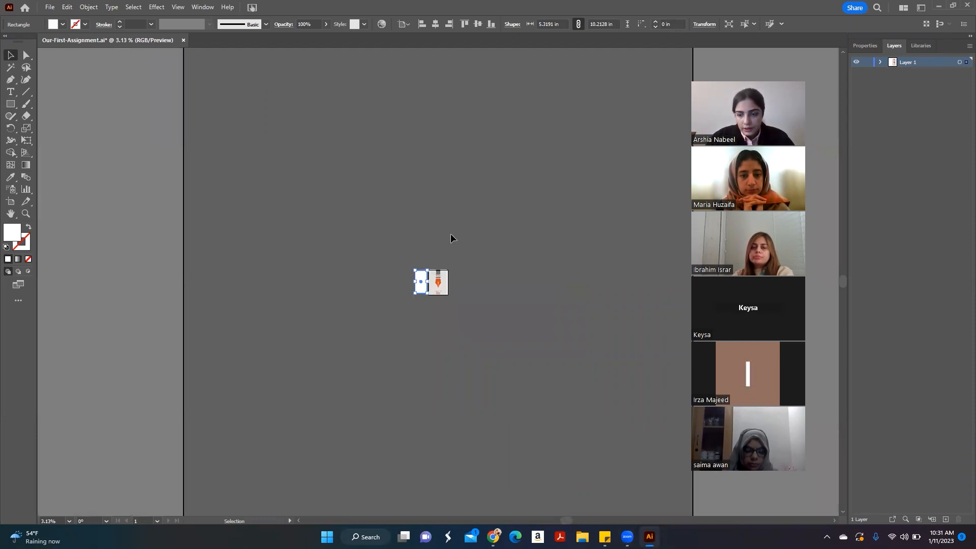
{"action": "key", "text": "ctrl+plus"}
{"action": "key", "text": "ctrl+plus"}
{"action": "key", "text": "ctrl+plus"}
{"action": "key", "text": "ctrl+plus"}
{"action": "key", "text": "ctrl+plus"}
{"action": "key", "text": "ctrl+plus"}
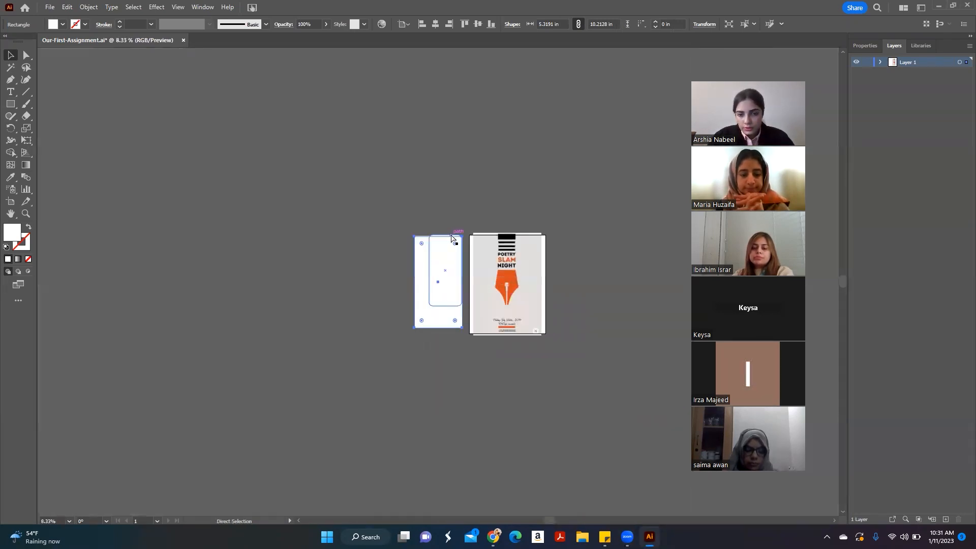
Step: Examine the white rectangles beside the poster artboard at 33.33% zoom
{"action": "key", "text": "ctrl+plus"}
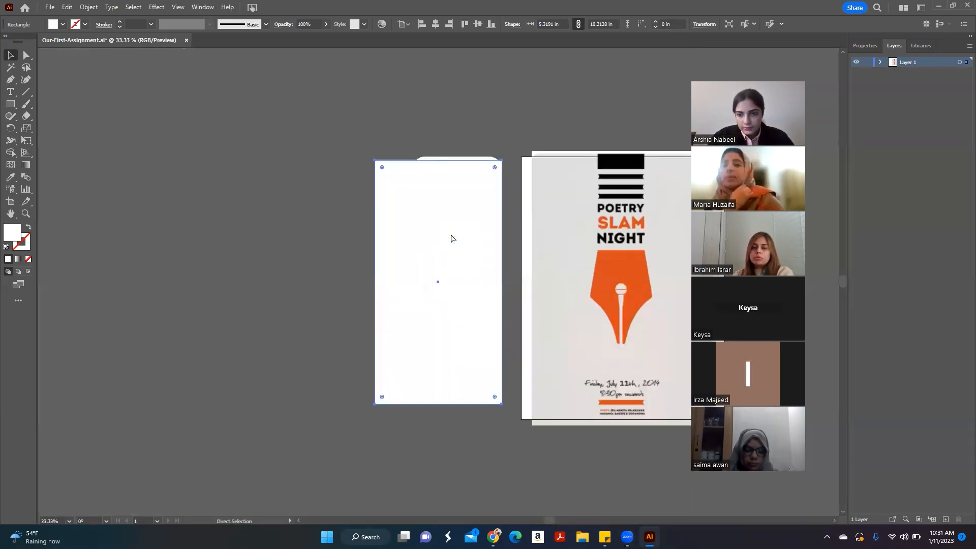
{"action": "key", "text": "space"}
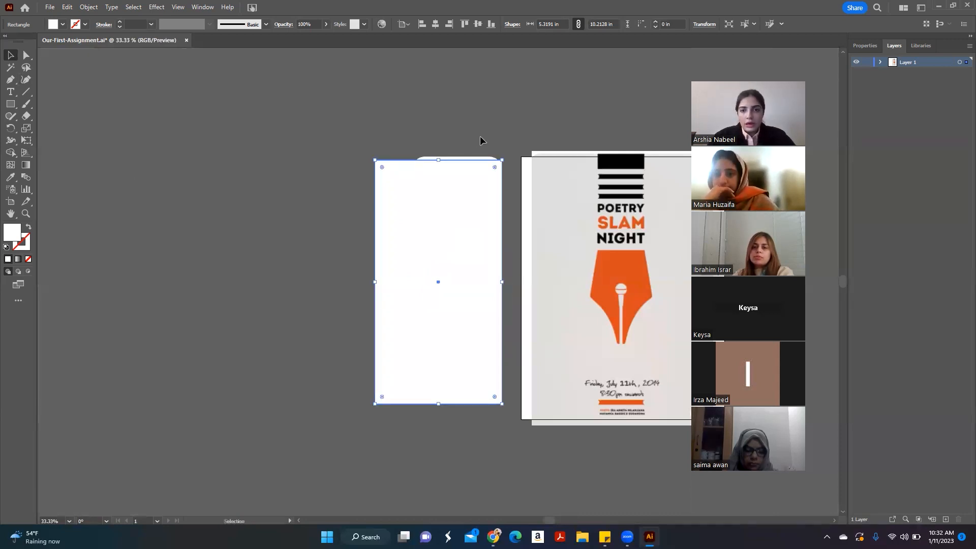
{"action": "left_click_drag", "start_coordinate": [405, 325], "coordinate": [682, 340]}
{"action": "key", "text": "space"}
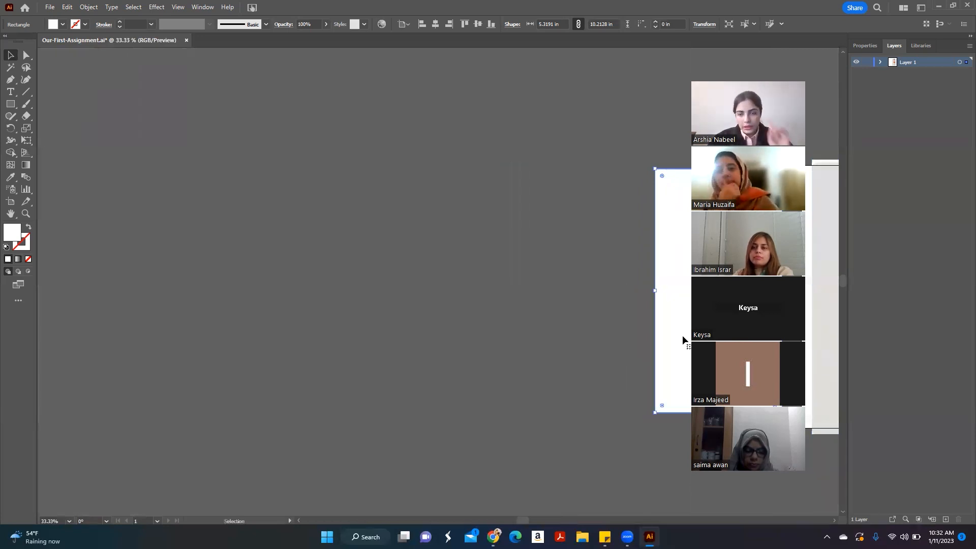
{"action": "key", "text": "space"}
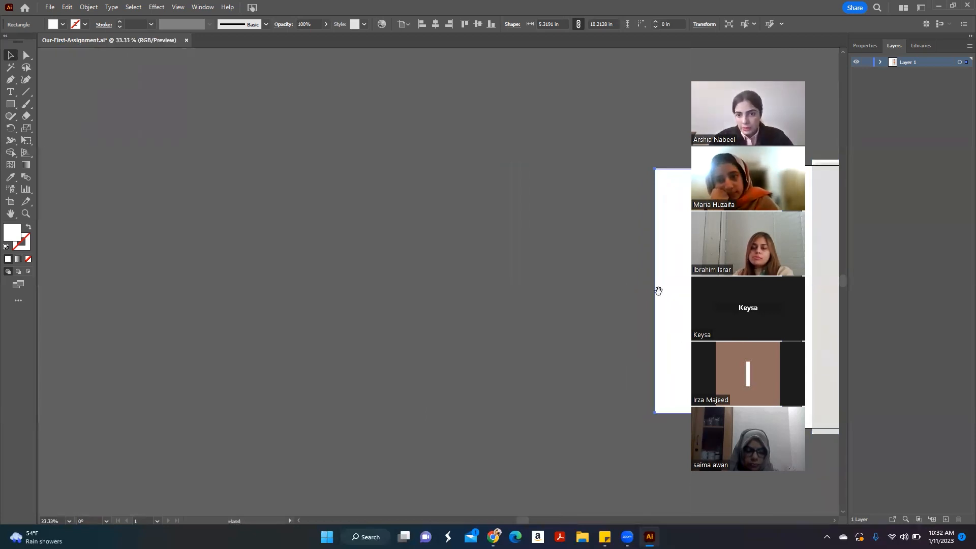
{"action": "left_click_drag", "start_coordinate": [652, 252], "coordinate": [384, 207]}
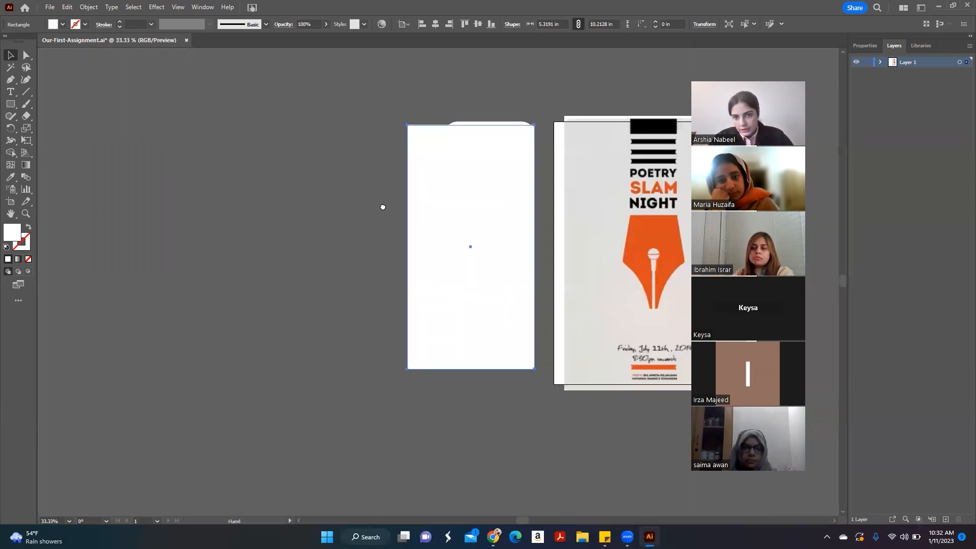
{"action": "left_click_drag", "start_coordinate": [496, 229], "coordinate": [479, 175]}
{"action": "left_click_drag", "start_coordinate": [494, 258], "coordinate": [452, 182]}
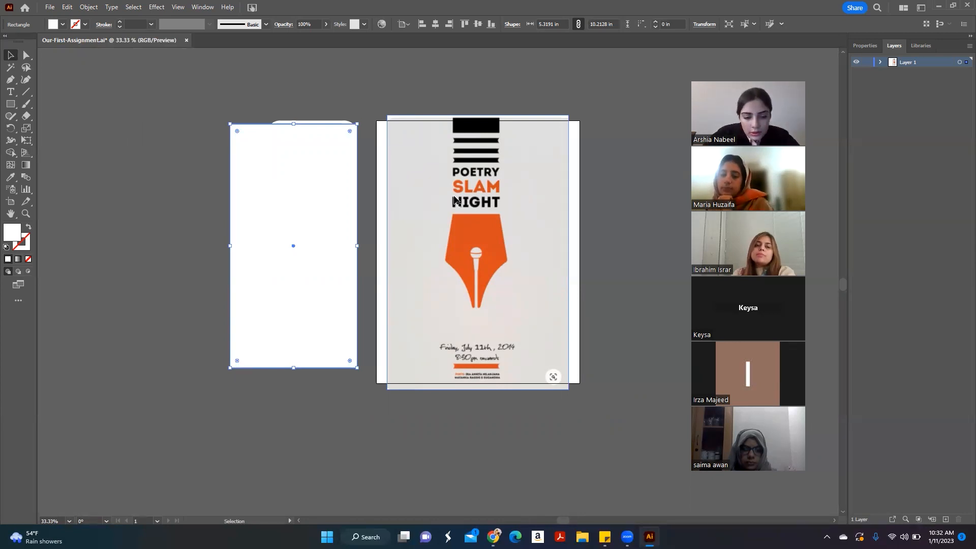
{"action": "key", "text": "XF86AudioRaiseVolume"}
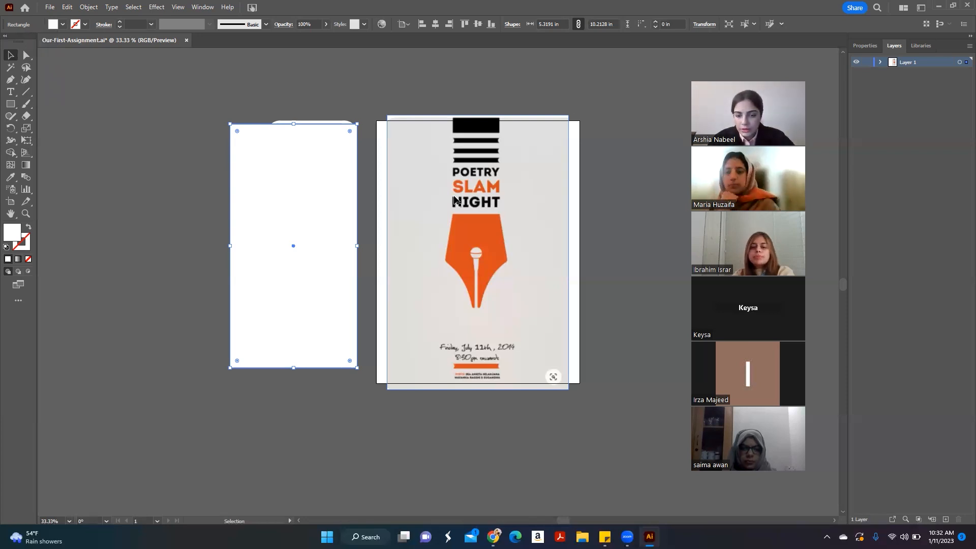
{"action": "key", "text": "XF86AudioRaiseVolume"}
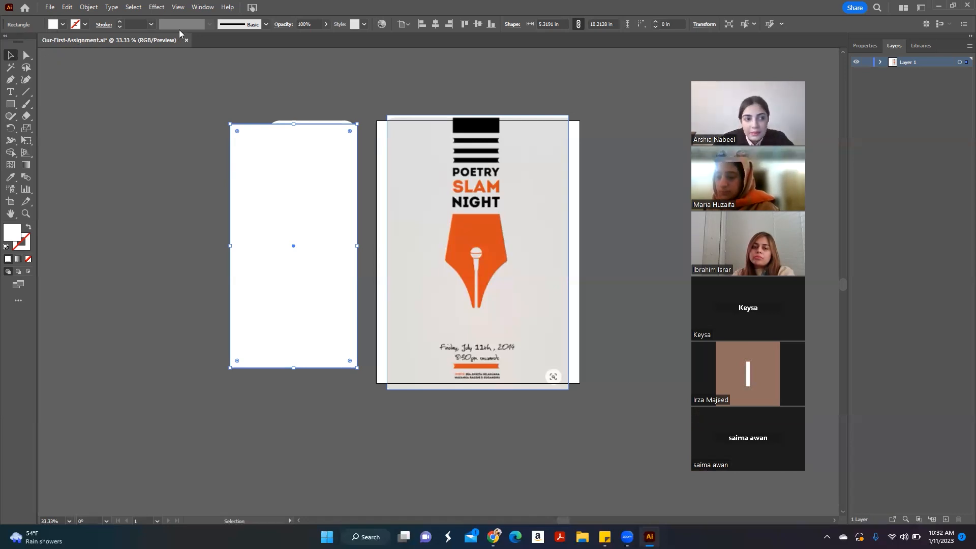
Step: Examine the full tool collection in list and grid layouts, and the shape tools grouped with the Rectangle tool
{"action": "left_click", "coordinate": [18, 301]}
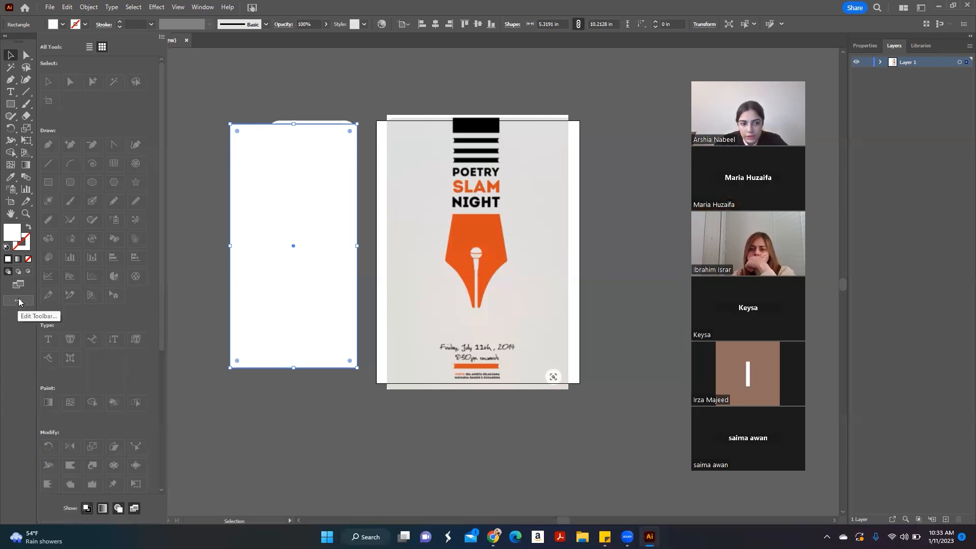
{"action": "scroll", "coordinate": [85, 193], "scroll_direction": "down", "scroll_amount": 3}
{"action": "scroll", "coordinate": [117, 255], "scroll_direction": "up", "scroll_amount": 3}
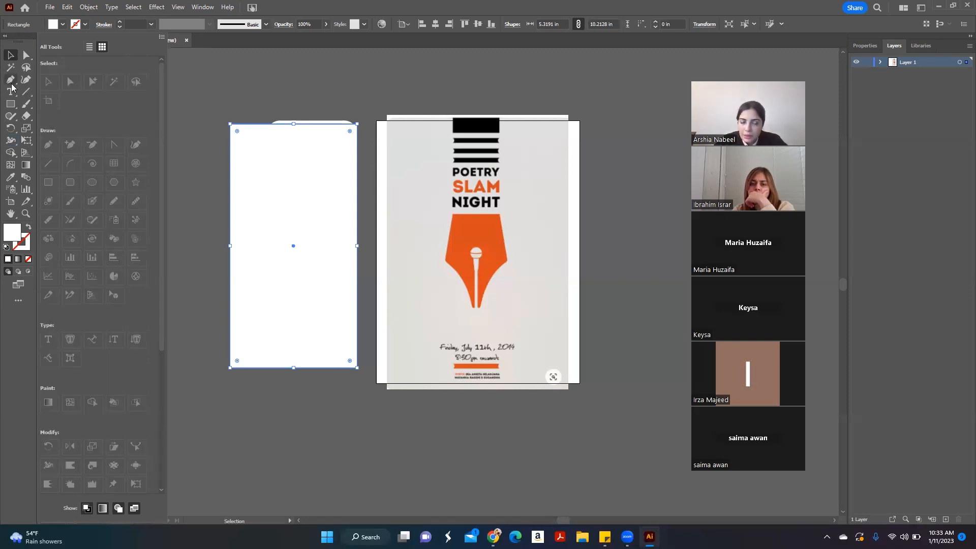
{"action": "left_click", "coordinate": [90, 49]}
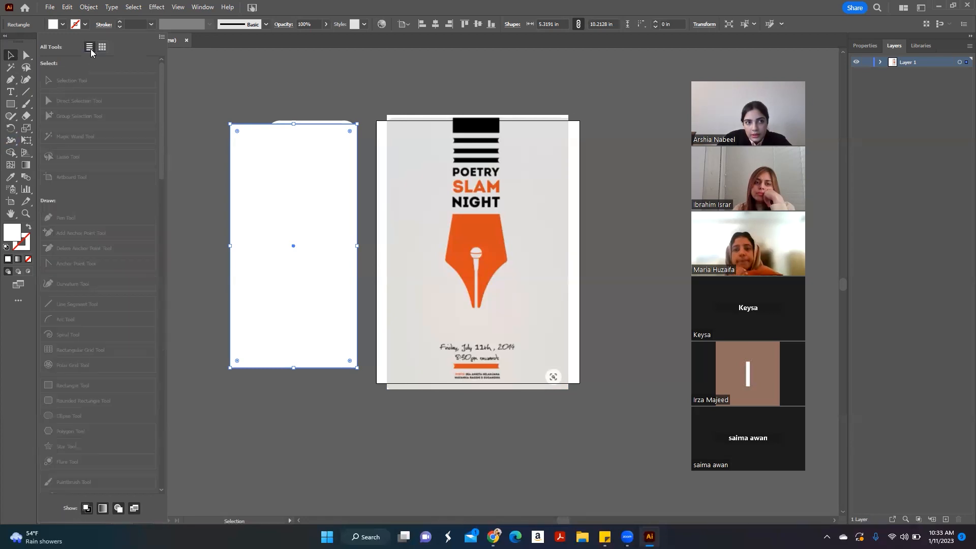
{"action": "left_click", "coordinate": [99, 49]}
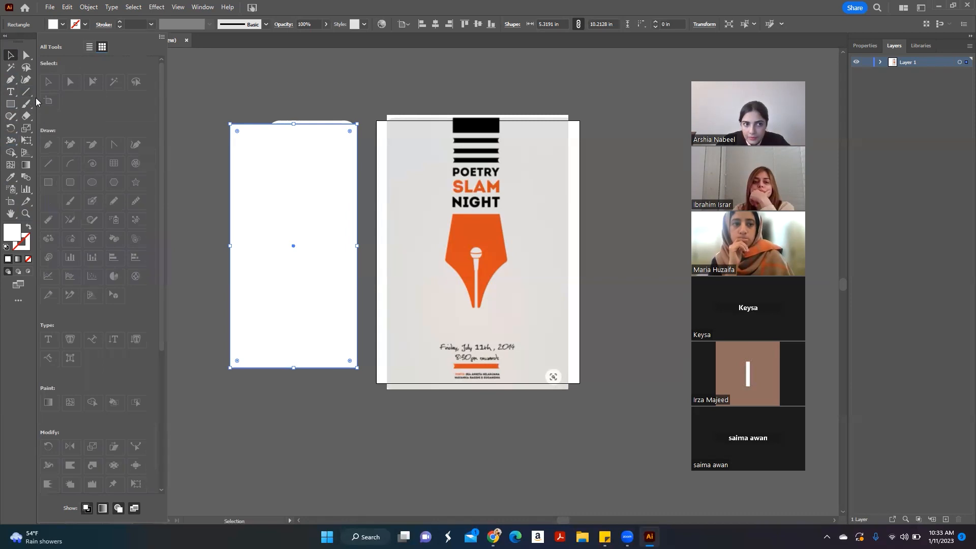
{"action": "left_click", "coordinate": [18, 320]}
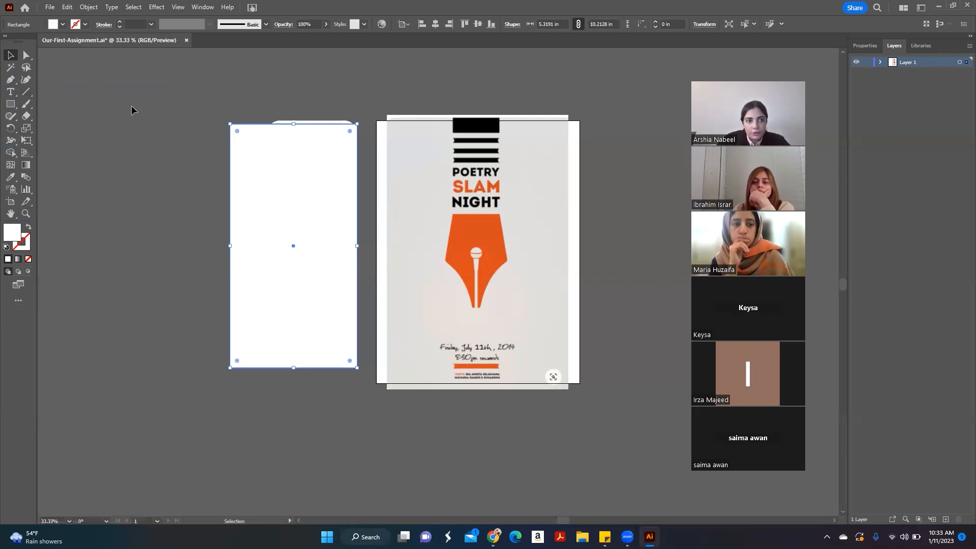
{"action": "left_click", "coordinate": [11, 105]}
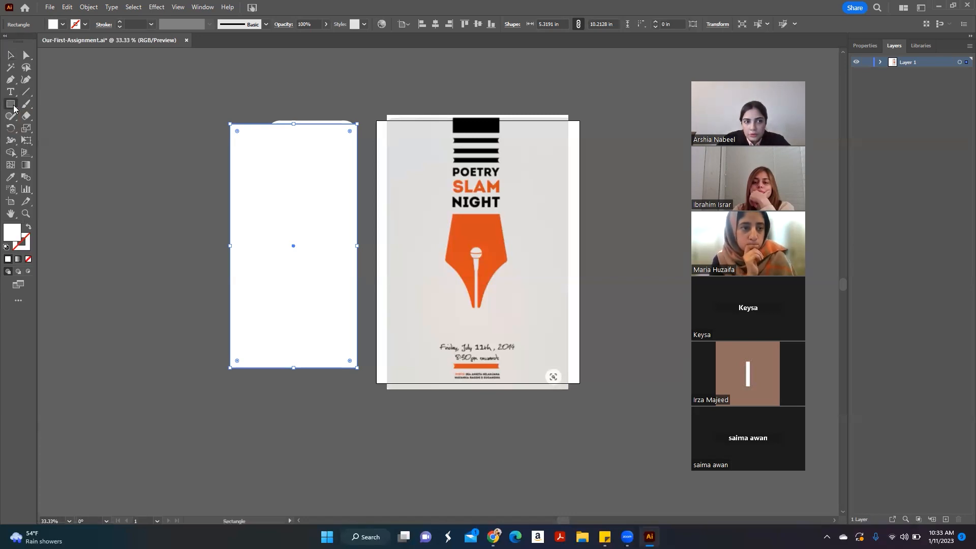
{"action": "left_click", "coordinate": [11, 105]}
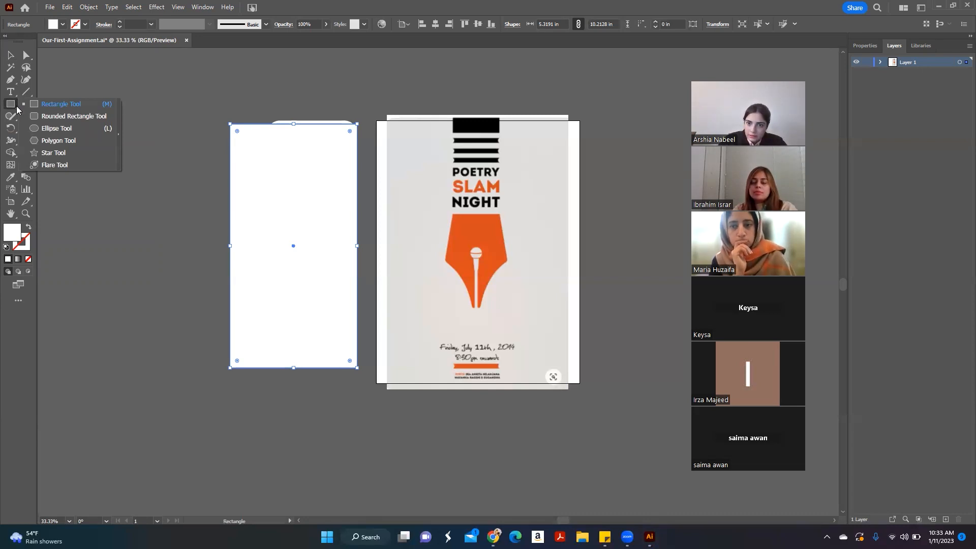
Step: Move the large white rectangle off the rounded one to its left side, and select both shapes together
{"action": "left_click", "coordinate": [9, 56]}
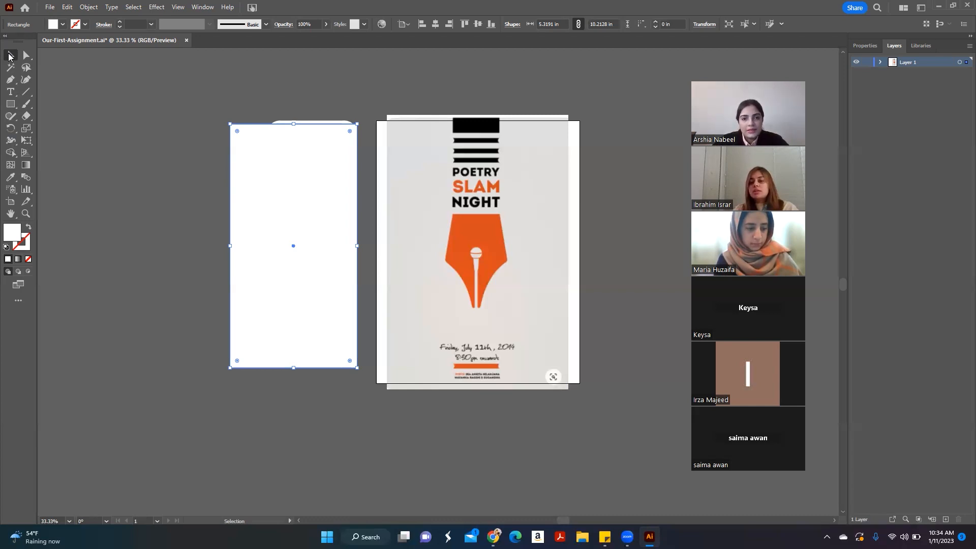
{"action": "left_click_drag", "start_coordinate": [289, 237], "coordinate": [220, 209]}
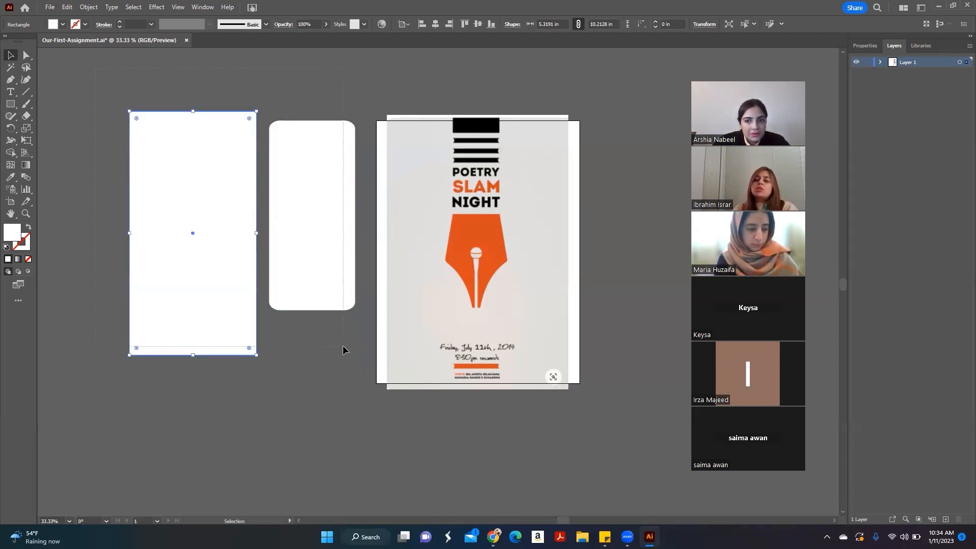
{"action": "left_click_drag", "start_coordinate": [354, 358], "coordinate": [76, 201]}
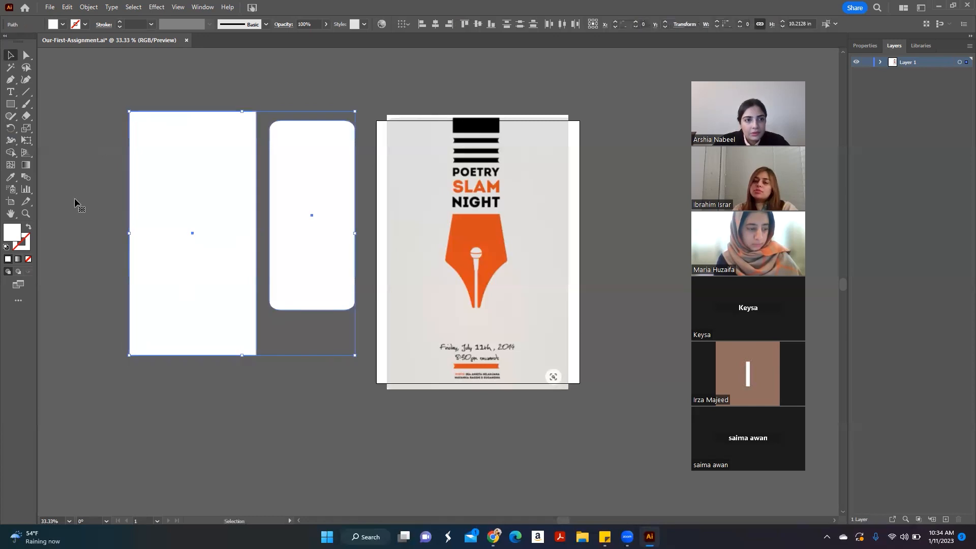
{"action": "left_click", "coordinate": [13, 107]}
{"action": "left_click", "coordinate": [13, 107]}
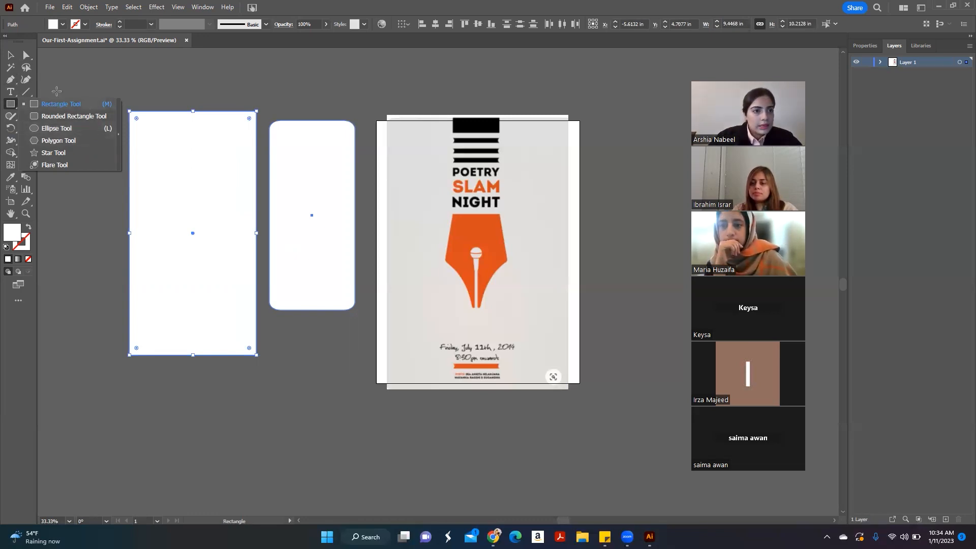
{"action": "scroll", "coordinate": [351, 87], "scroll_direction": "up", "scroll_amount": 2}
{"action": "left_click_drag", "start_coordinate": [339, 72], "coordinate": [529, 171]}
{"action": "key", "text": "ctrl+z"}
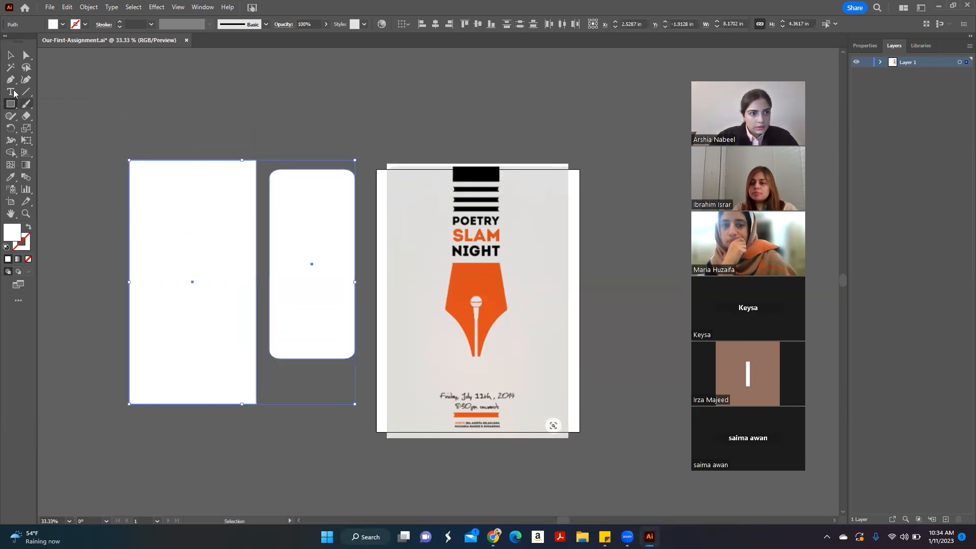
Step: Draw a white circle about 5.3 in across above the rounded rectangle and artboard with the Ellipse tool
{"action": "left_click", "coordinate": [15, 105]}
{"action": "left_click", "coordinate": [55, 123]}
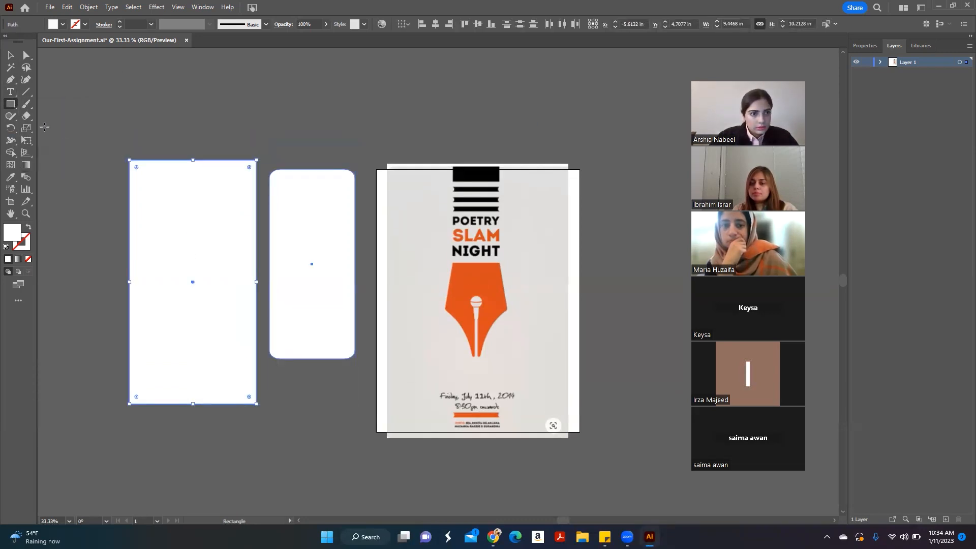
{"action": "left_click", "coordinate": [11, 105]}
{"action": "left_click", "coordinate": [84, 127]}
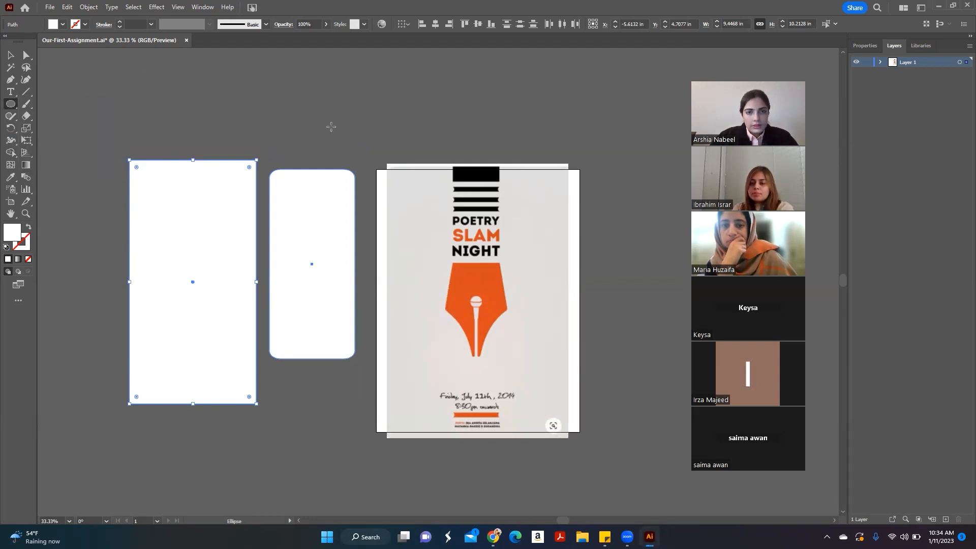
{"action": "left_click_drag", "start_coordinate": [323, 80], "coordinate": [451, 144]}
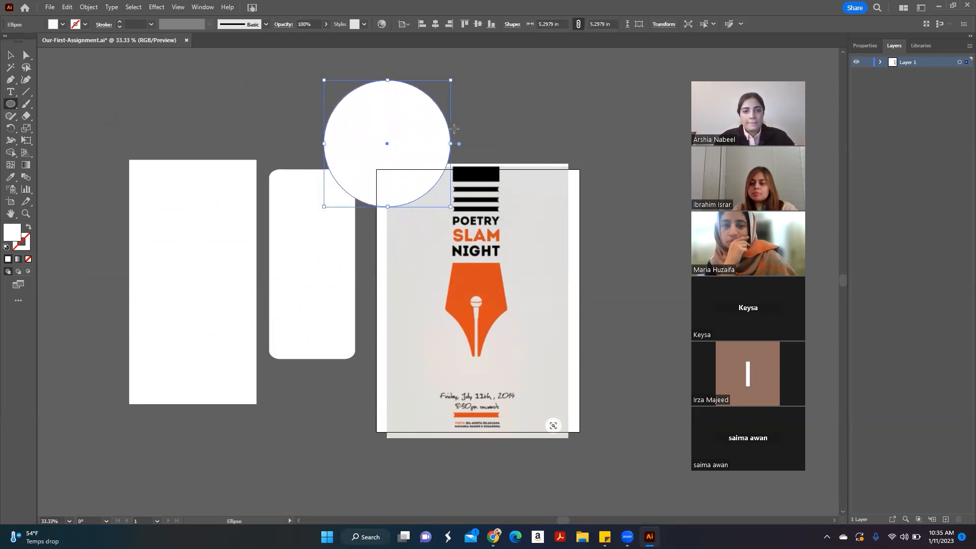
Step: Move the white circle clear of the artboard, above the two white rectangles
{"action": "key", "text": "v"}
{"action": "left_click_drag", "start_coordinate": [407, 115], "coordinate": [346, 78]}
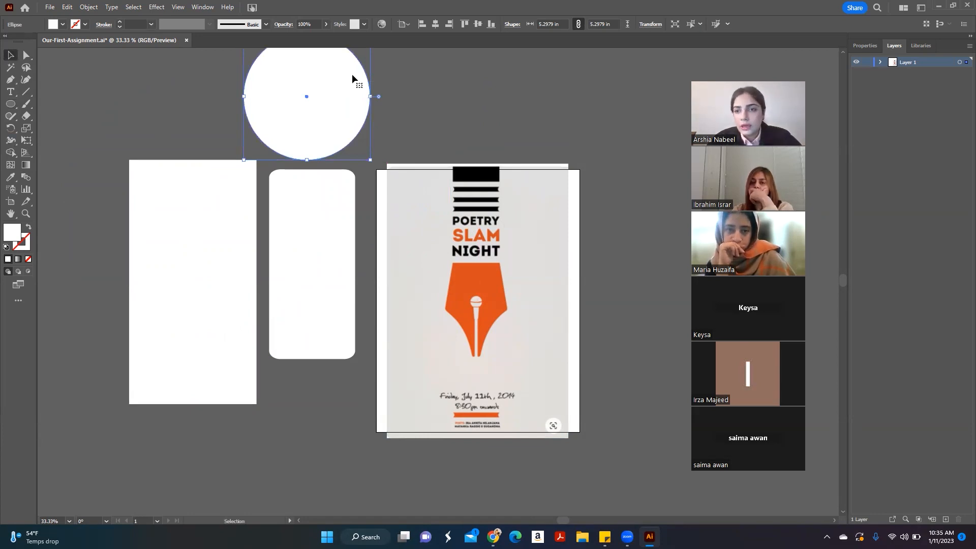
{"action": "scroll", "coordinate": [192, 200], "scroll_direction": "up", "scroll_amount": 2}
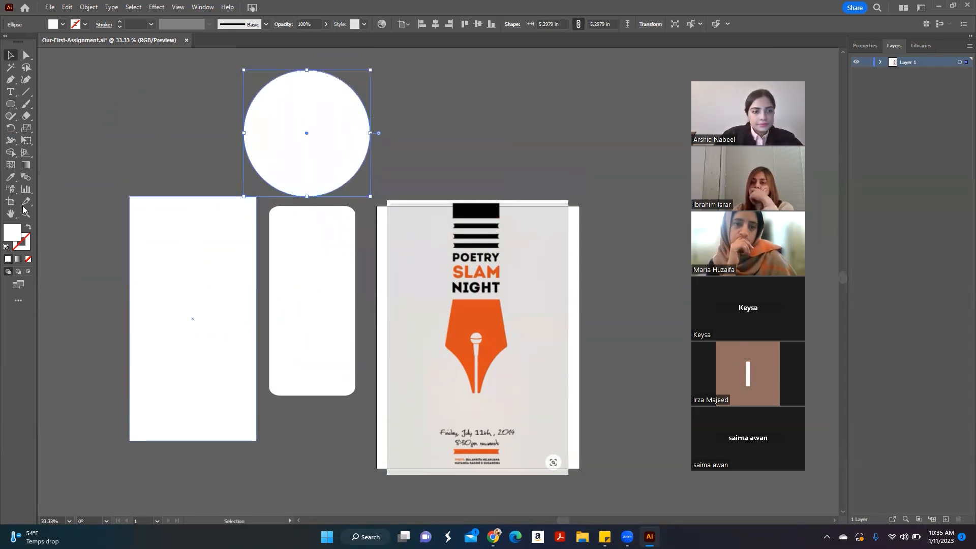
Step: Fill the circle with dark red 8C2525
{"action": "double_click", "coordinate": [16, 235]}
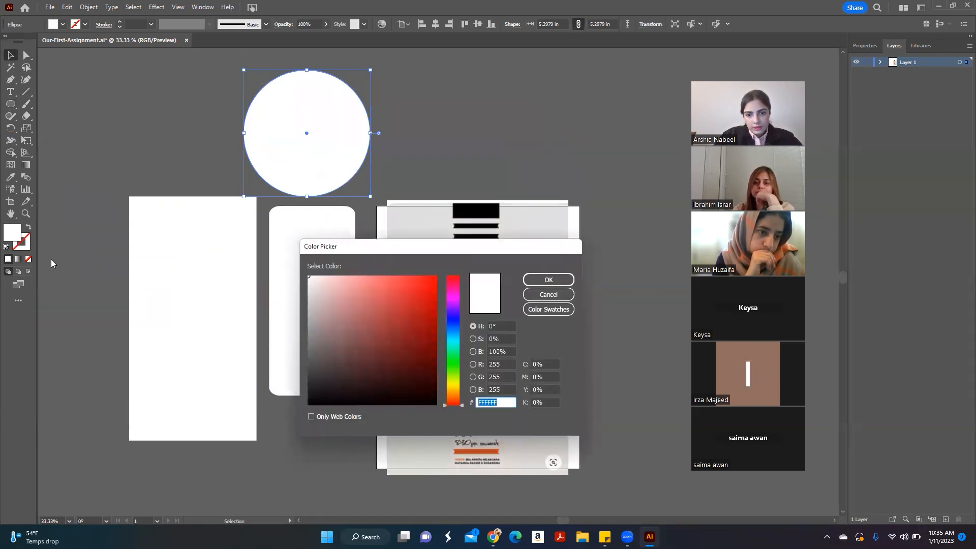
{"action": "left_click", "coordinate": [418, 309]}
{"action": "mouse_move", "coordinate": [417, 309]}
{"action": "left_mouse_down"}
{"action": "mouse_move", "coordinate": [421, 342]}
{"action": "mouse_move", "coordinate": [402, 333]}
{"action": "left_mouse_up"}
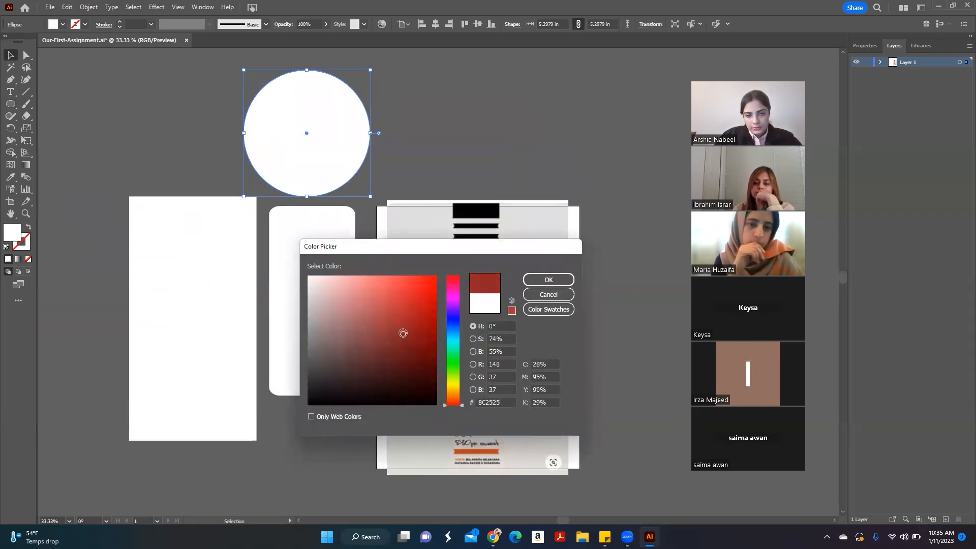
{"action": "left_click", "coordinate": [543, 277]}
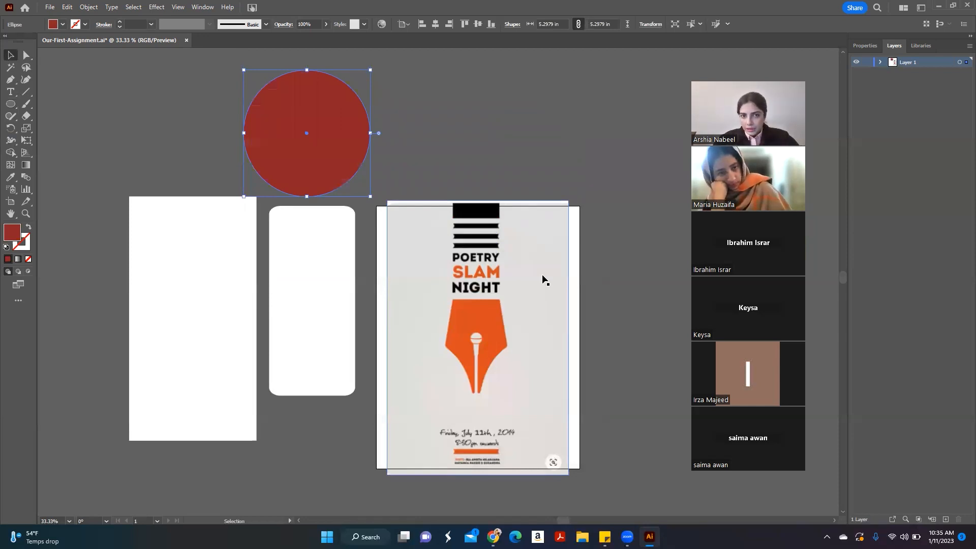
Step: Fill the large square-cornered rectangle with the orange sampled from the poster's pen nib using the Eyedropper, and deselect it
{"action": "left_click", "coordinate": [201, 276]}
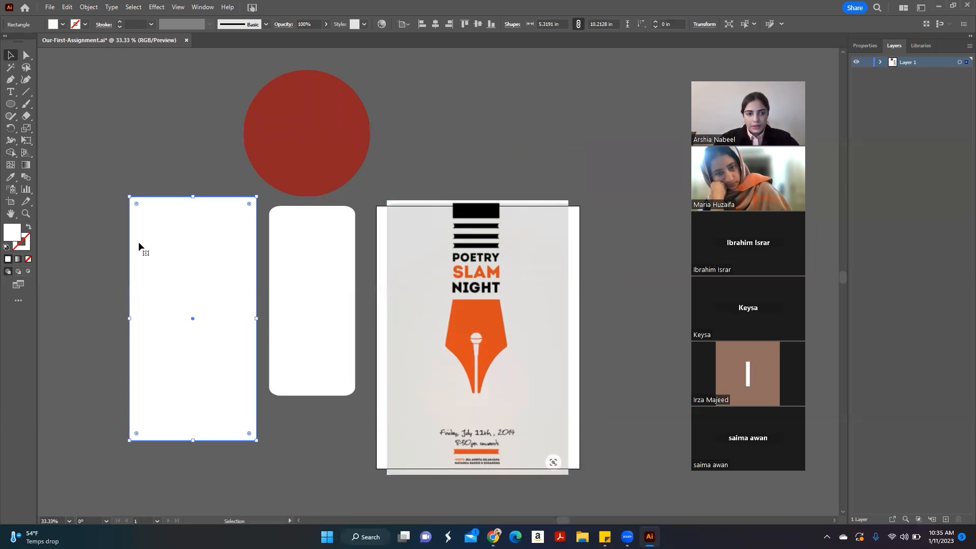
{"action": "left_click", "coordinate": [131, 168]}
{"action": "left_click_drag", "start_coordinate": [125, 192], "coordinate": [197, 359]}
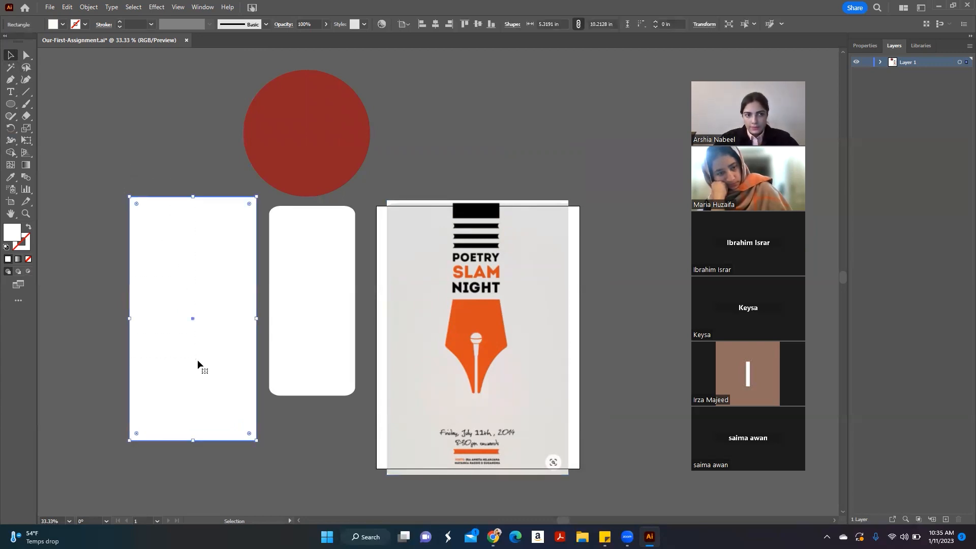
{"action": "left_click", "coordinate": [11, 178]}
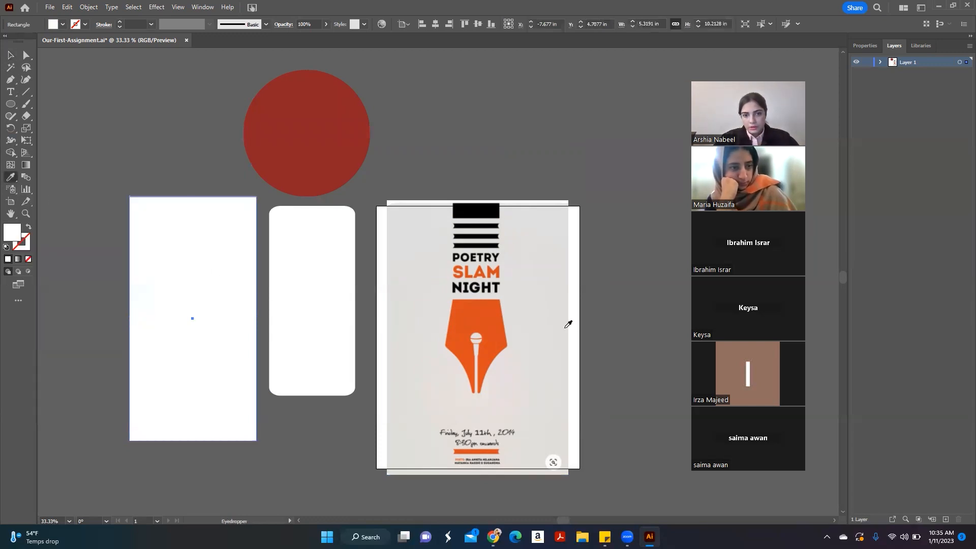
{"action": "left_click", "coordinate": [487, 309]}
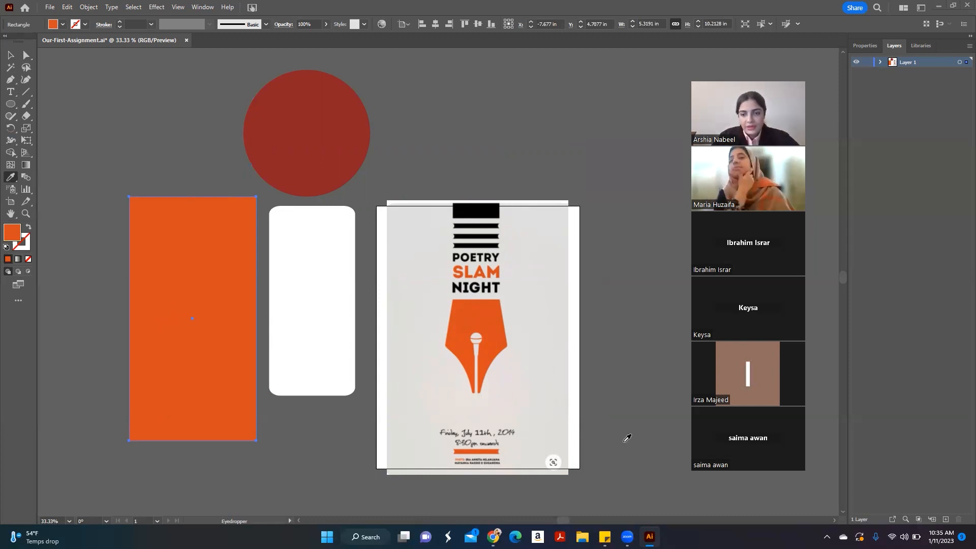
{"action": "left_click", "coordinate": [11, 55]}
{"action": "left_click", "coordinate": [169, 176]}
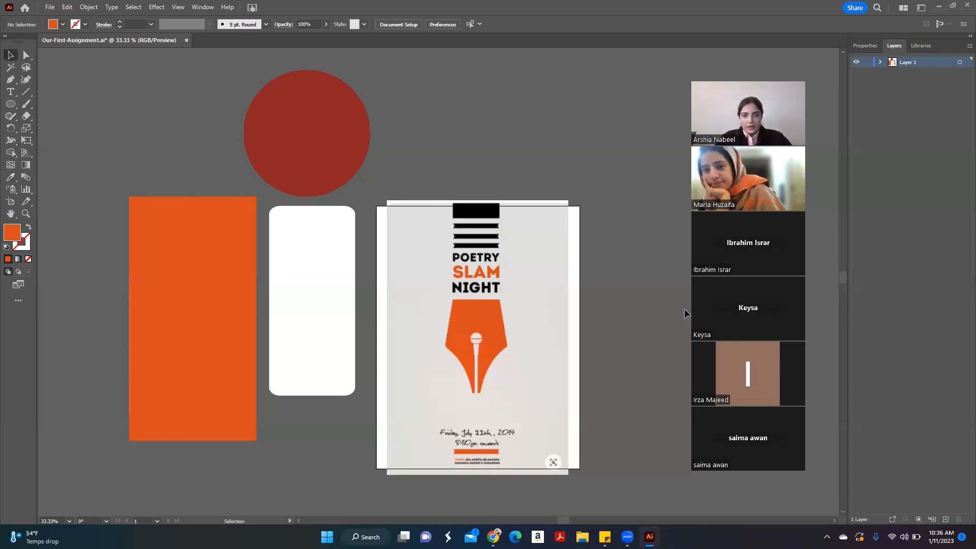
Step: Move the poster image slightly down so its upper edge sits nearly level with the artboard's upper edge
{"action": "left_click_drag", "start_coordinate": [447, 248], "coordinate": [448, 246]}
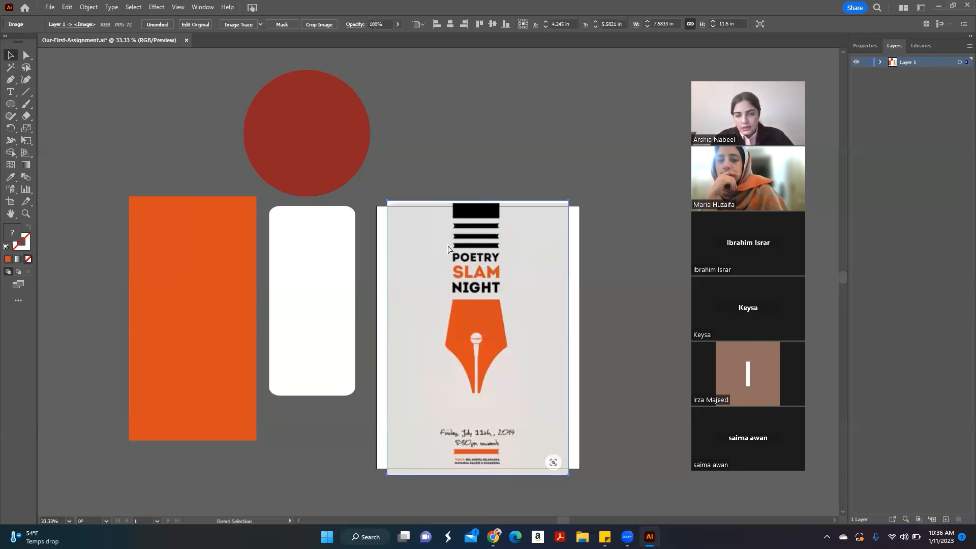
{"action": "key", "text": "ctrl+plus"}
{"action": "key", "text": "ctrl+plus"}
{"action": "scroll", "coordinate": [412, 239], "scroll_direction": "up", "scroll_amount": 3}
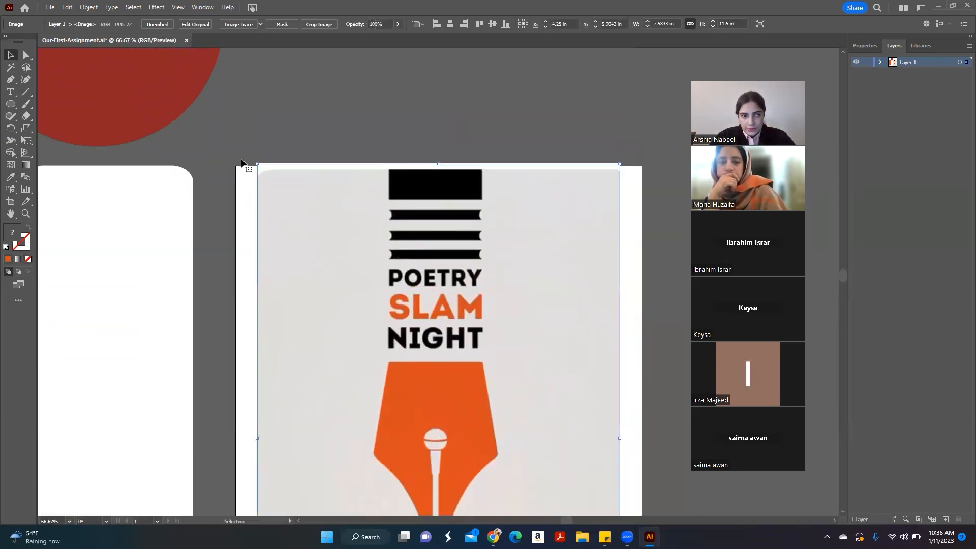
Step: Draw a rectangle about 1.96 by 0.63 in over the black block at the top of the poster and deselect it
{"action": "left_click", "coordinate": [13, 104]}
{"action": "left_click_drag", "start_coordinate": [22, 106], "coordinate": [51, 104]}
{"action": "scroll", "coordinate": [492, 197], "scroll_direction": "up", "scroll_amount": 3}
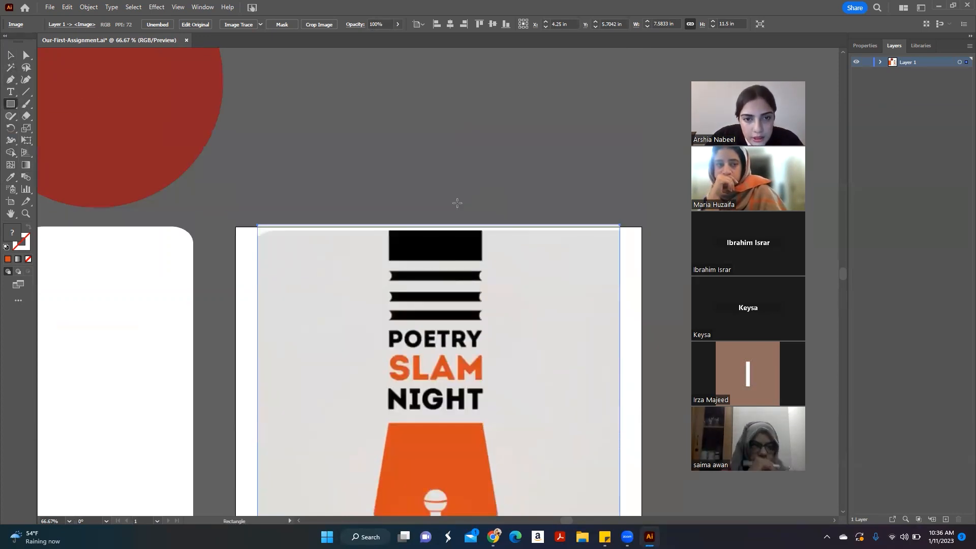
{"action": "left_click_drag", "start_coordinate": [387, 230], "coordinate": [482, 260]}
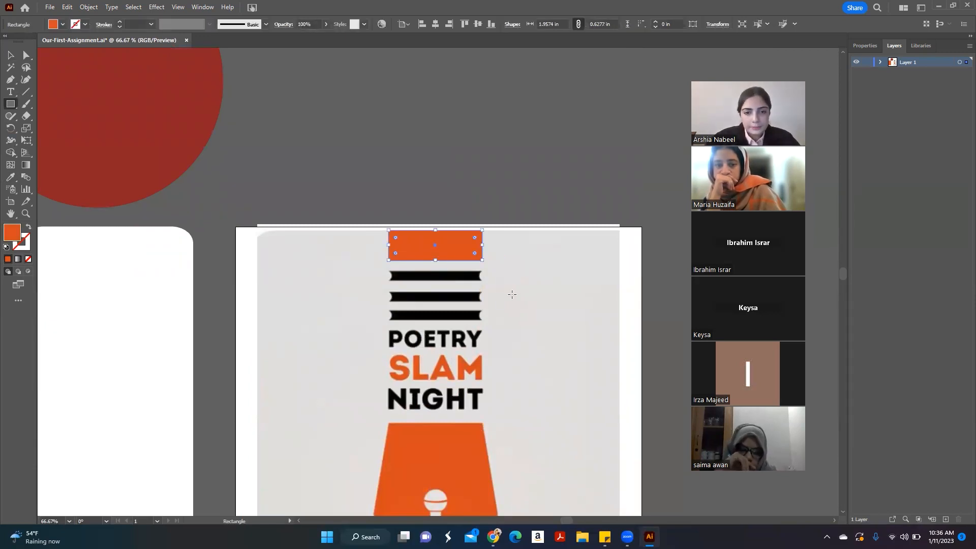
{"action": "scroll", "coordinate": [454, 331], "scroll_direction": "up", "scroll_amount": 2}
{"action": "scroll", "coordinate": [455, 322], "scroll_direction": "down", "scroll_amount": 2}
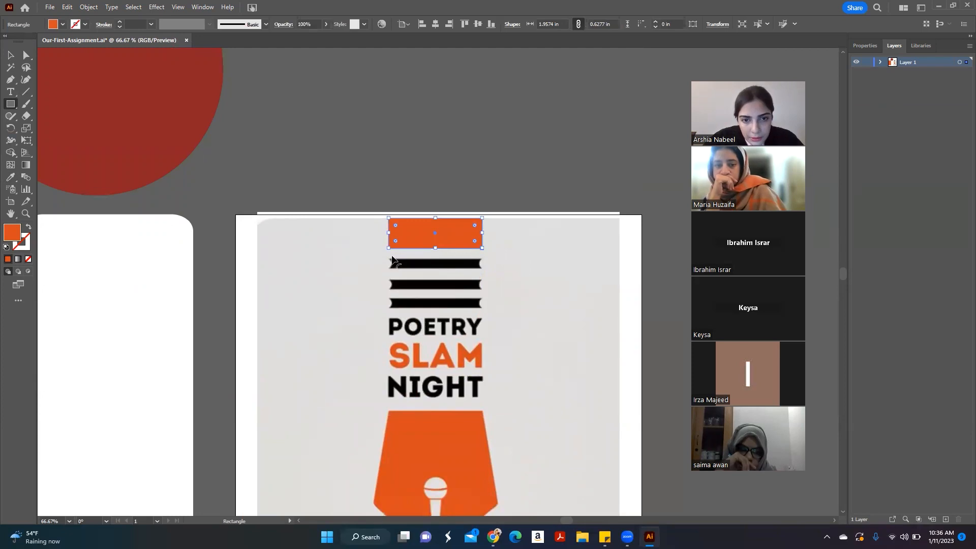
{"action": "key", "text": "ctrl+shift+a"}
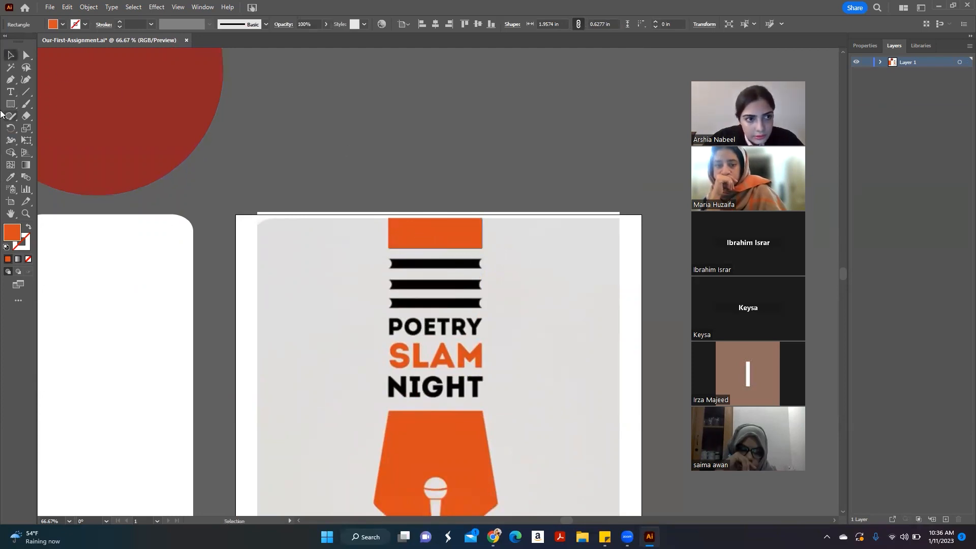
Step: Draw a thin rectangle about 1.96 by 0.2 in over the poster's first black stripe below the top block
{"action": "left_click_drag", "start_coordinate": [389, 259], "coordinate": [483, 268]}
{"action": "key", "text": "ctrl+plus"}
{"action": "key", "text": "ctrl+plus"}
{"action": "key", "text": "ctrl+plus"}
{"action": "key", "text": "ctrl+plus"}
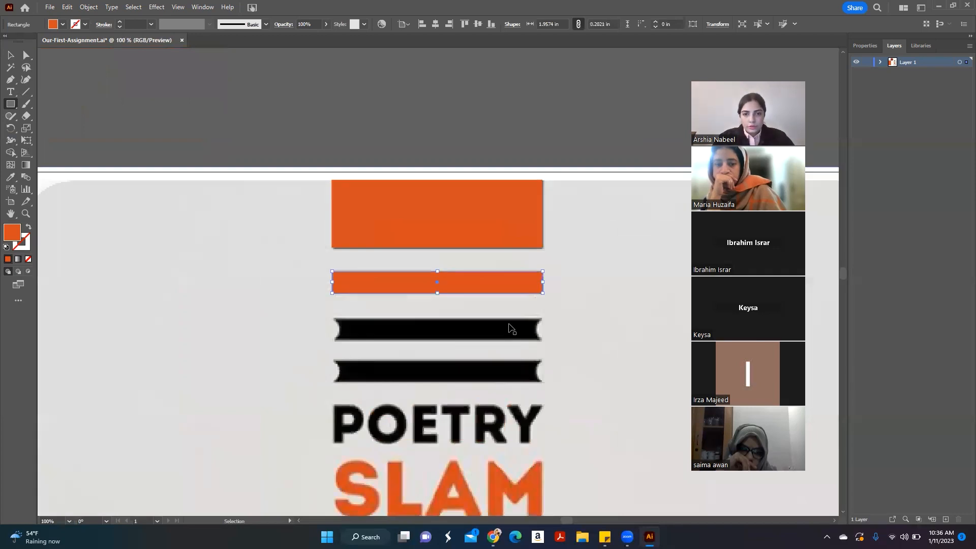
Step: Lower the thin rectangle's opacity to 60% and deselect it
{"action": "left_click", "coordinate": [10, 54]}
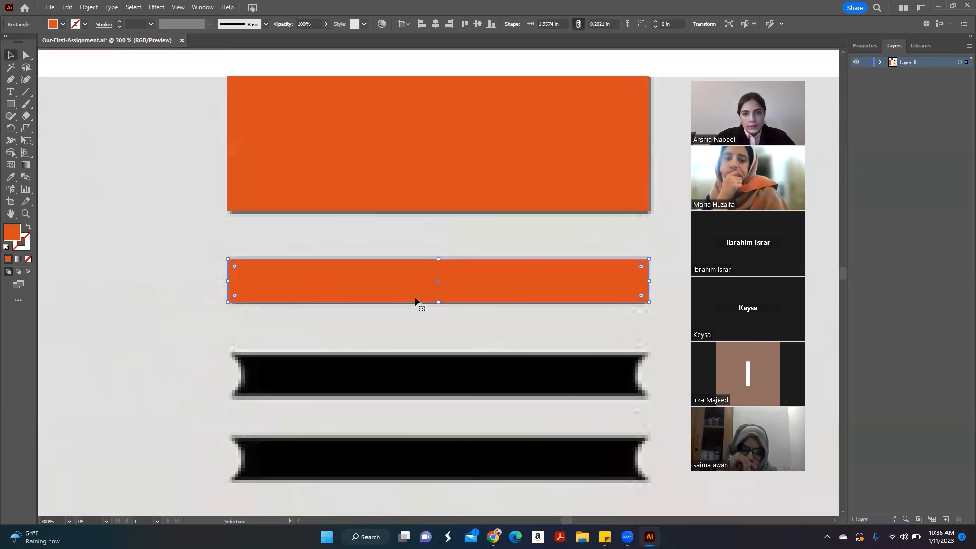
{"action": "scroll", "coordinate": [570, 252], "scroll_direction": "down", "scroll_amount": 2}
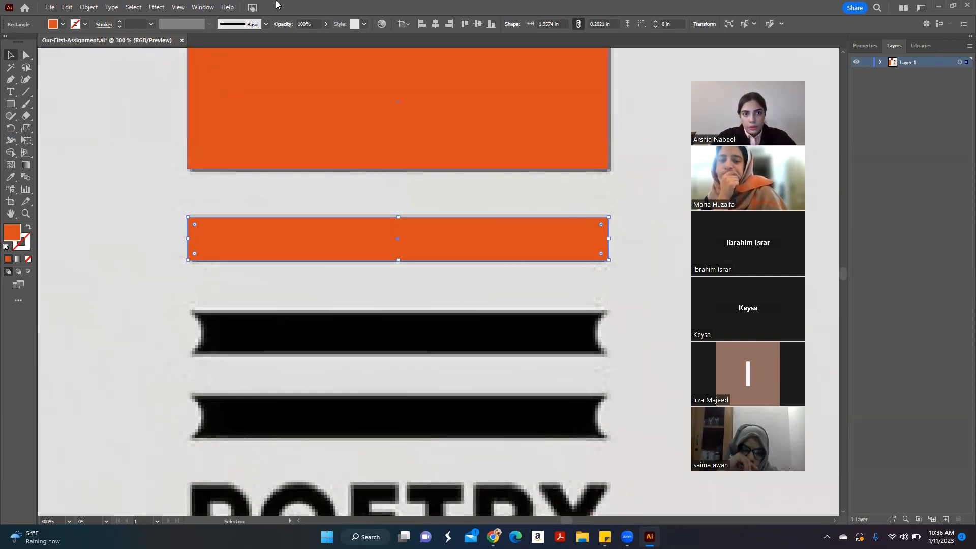
{"action": "key", "text": "Down"}
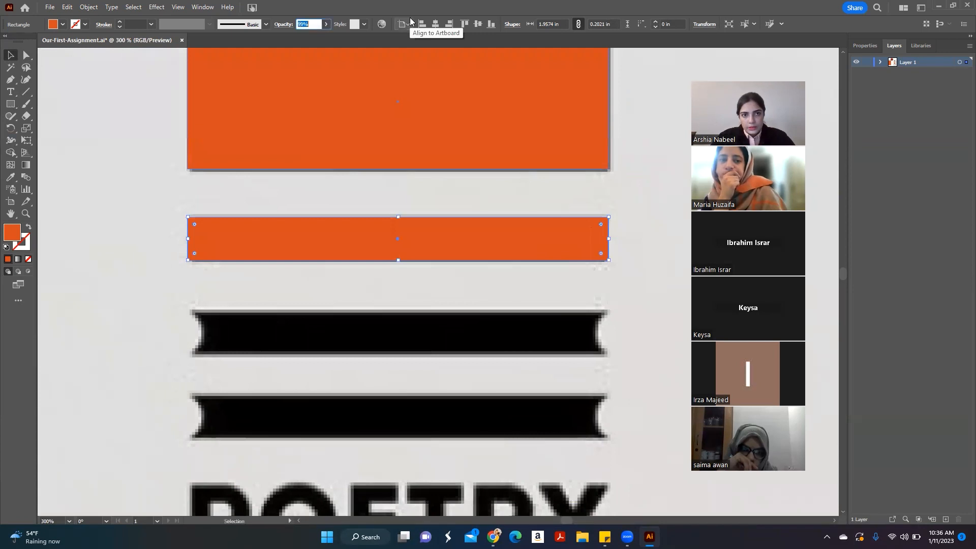
{"action": "key", "text": "Down"}
{"action": "key", "text": "Down"}
{"action": "key", "text": "Down"}
{"action": "key", "text": "Down"}
{"action": "key", "text": "Down"}
{"action": "key", "text": "Down"}
{"action": "key", "text": "Down"}
{"action": "key", "text": "Down"}
{"action": "key", "text": "Down"}
{"action": "key", "text": "Down"}
{"action": "key", "text": "Down"}
{"action": "key", "text": "Down"}
{"action": "key", "text": "Down"}
{"action": "key", "text": "Down"}
{"action": "key", "text": "Down"}
{"action": "key", "text": "Down"}
{"action": "key", "text": "Down"}
{"action": "key", "text": "Down"}
{"action": "key", "text": "Down"}
{"action": "key", "text": "Down"}
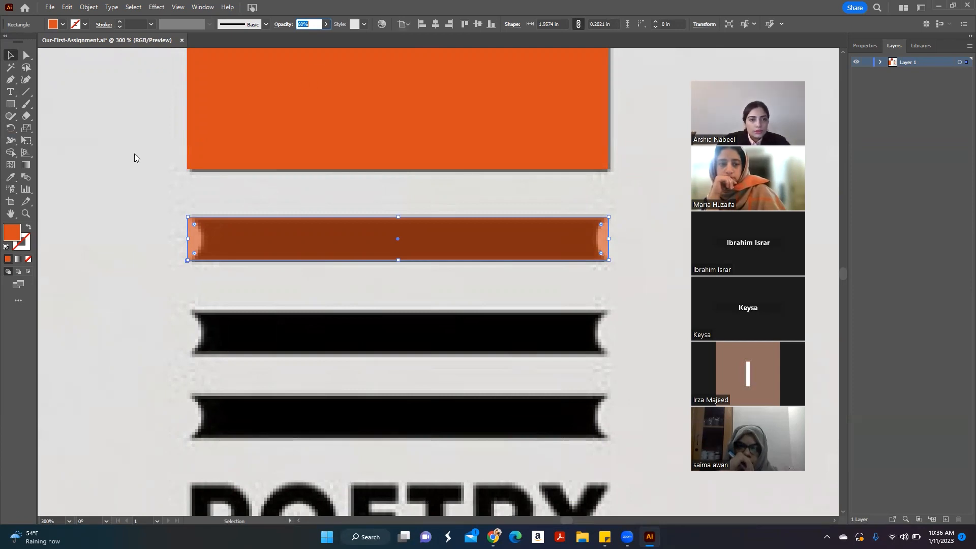
{"action": "left_click", "coordinate": [319, 207]}
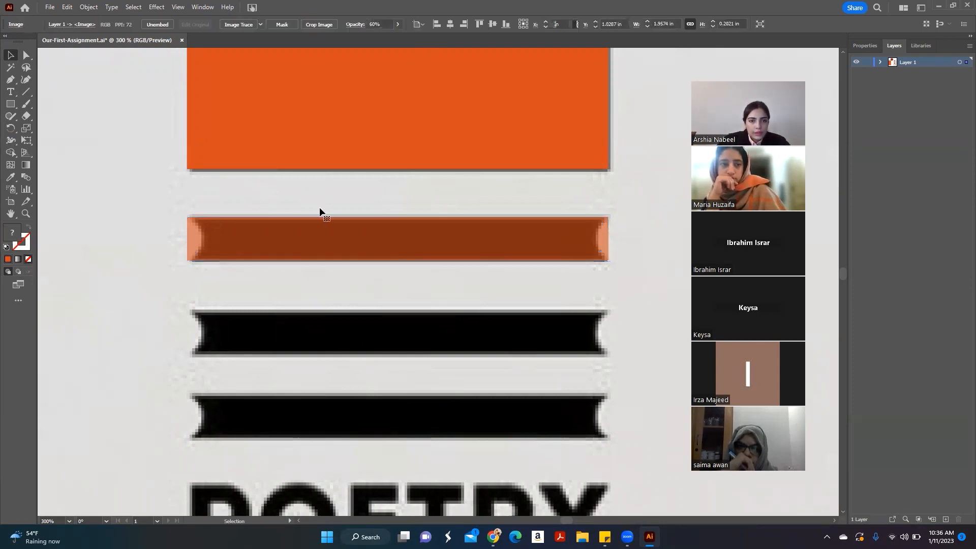
Step: Draw a circle about 0.22 in across with the Ellipse tool over the curved notch at the thin rectangle's right end
{"action": "left_click", "coordinate": [12, 106]}
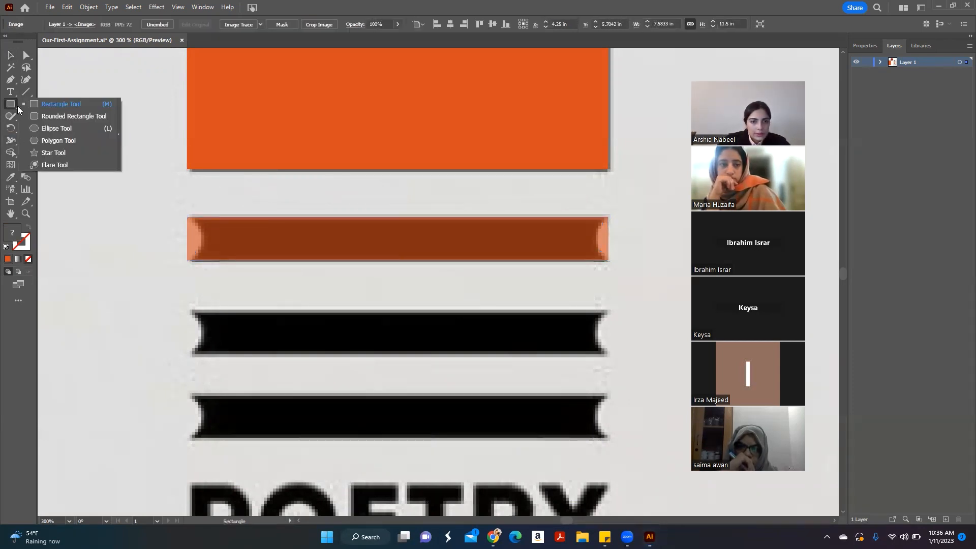
{"action": "left_click", "coordinate": [60, 130]}
{"action": "left_click_drag", "start_coordinate": [609, 195], "coordinate": [196, 236]}
{"action": "key", "text": "v"}
{"action": "key", "text": "ctrl+z"}
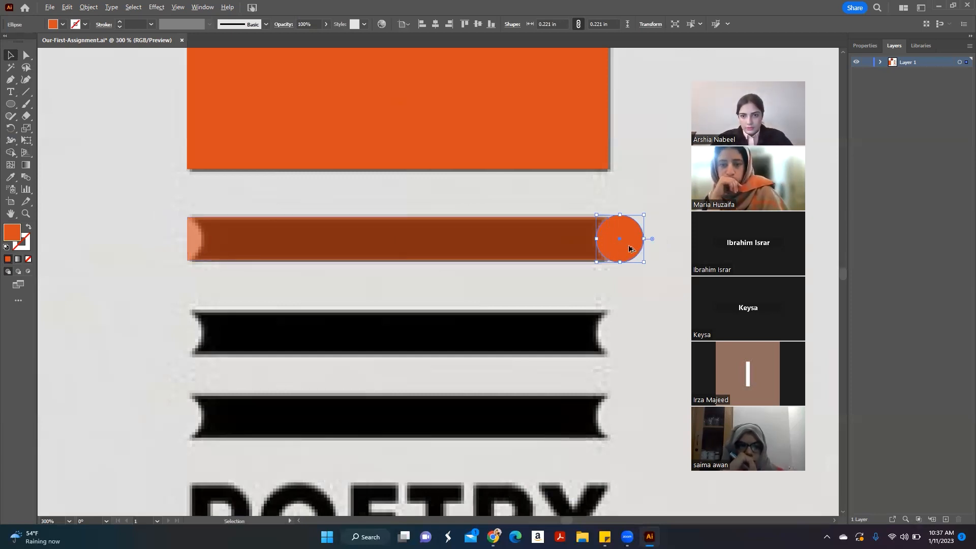
Step: Duplicate the circle straight across the thin rectangle and place the copy over the notch at its left end
{"action": "left_click_drag", "start_coordinate": [629, 245], "coordinate": [590, 248]}
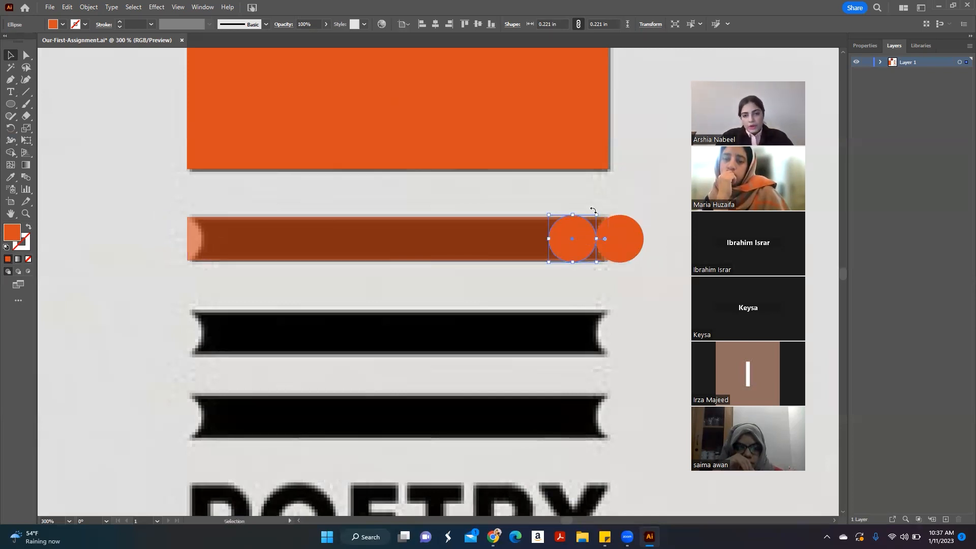
{"action": "left_click", "coordinate": [578, 232], "text": "shift"}
{"action": "left_click_drag", "start_coordinate": [583, 246], "coordinate": [425, 239]}
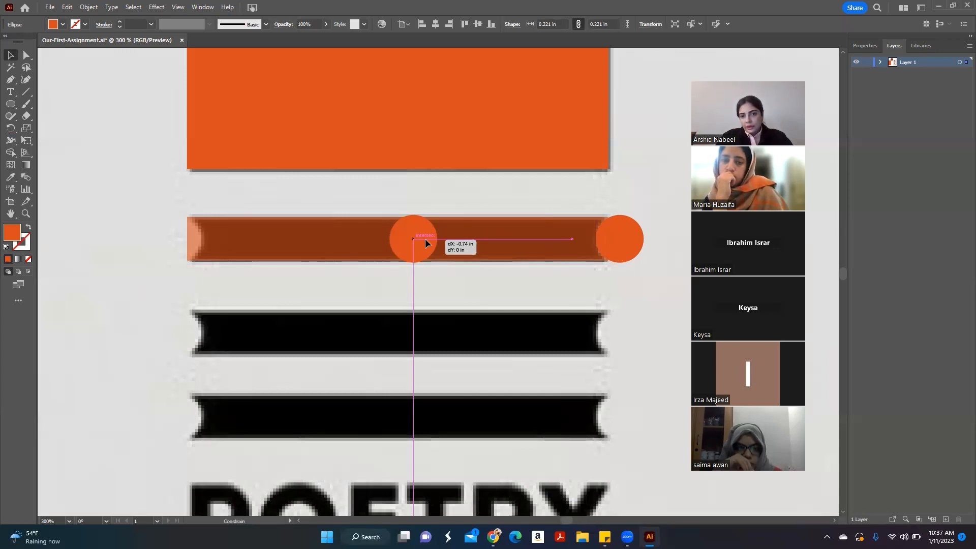
{"action": "left_click_drag", "start_coordinate": [425, 239], "coordinate": [418, 240]}
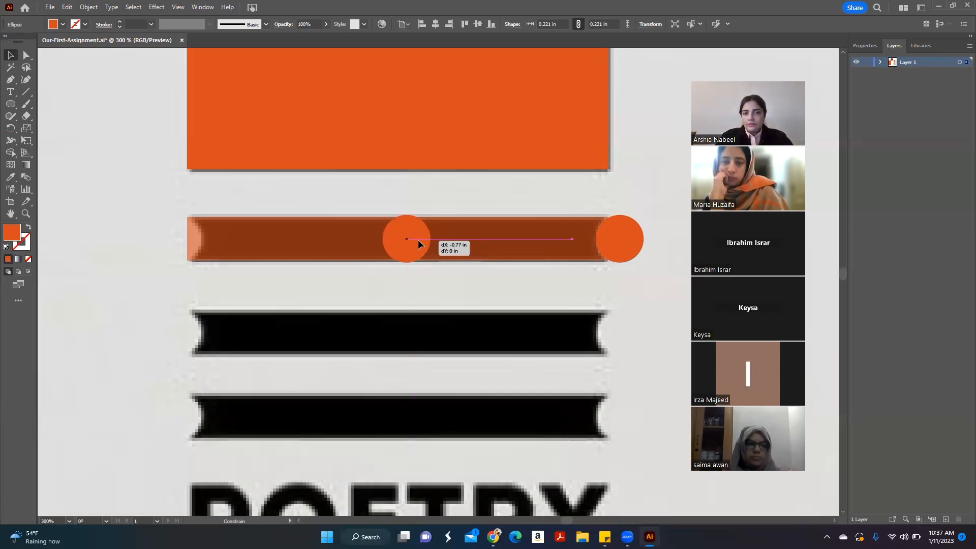
{"action": "left_click_drag", "start_coordinate": [418, 239], "coordinate": [193, 251]}
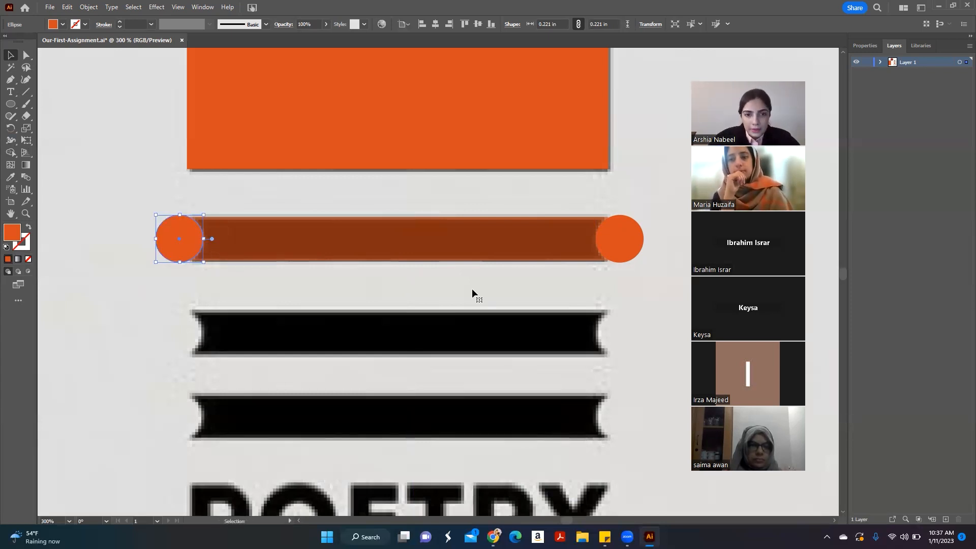
Step: Set the thin rectangle's opacity back to 100%
{"action": "left_click", "coordinate": [444, 246]}
{"action": "left_click", "coordinate": [326, 24]}
{"action": "left_click_drag", "start_coordinate": [313, 39], "coordinate": [371, 42]}
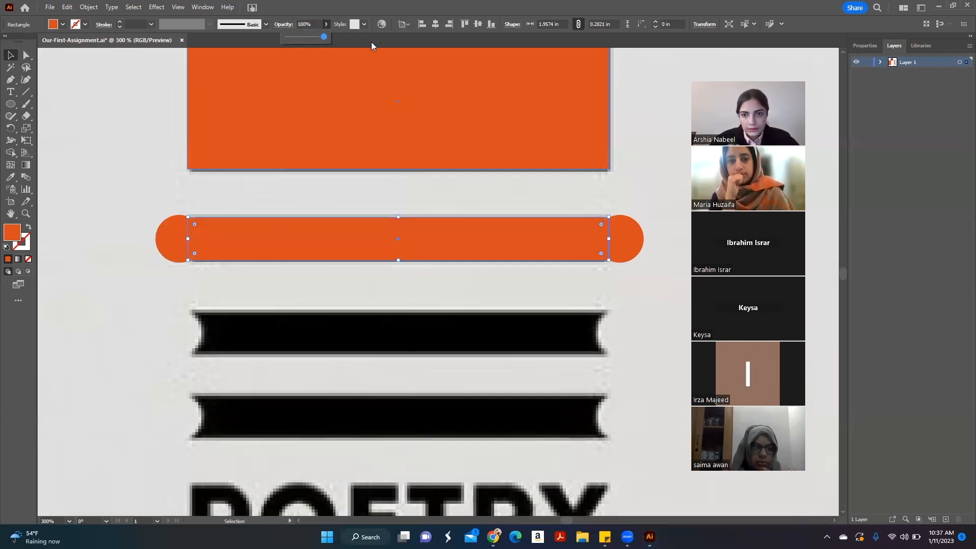
Step: Fill both end circles with the black sampled from the poster's stripe using the Eyedropper, and deselect them
{"action": "left_click", "coordinate": [176, 249]}
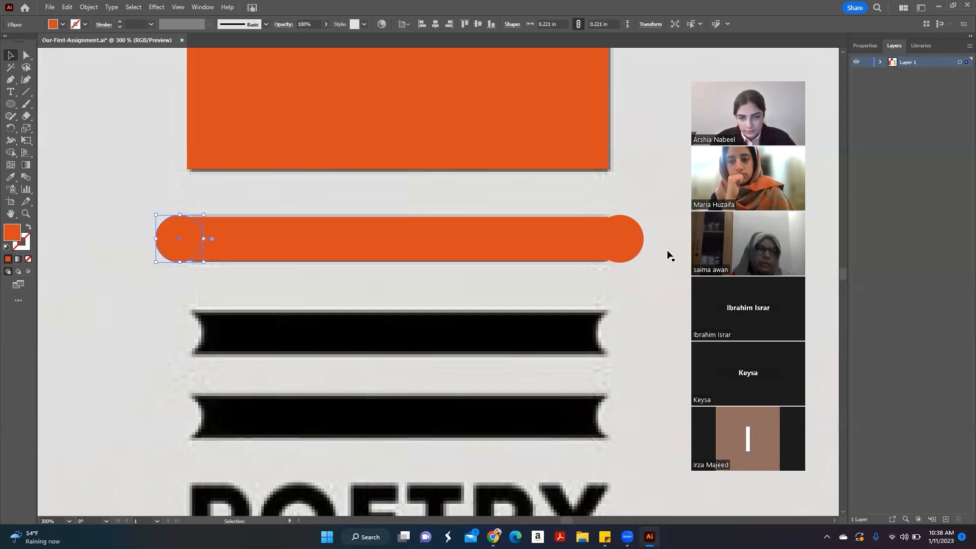
{"action": "left_click", "coordinate": [637, 242], "text": "shift"}
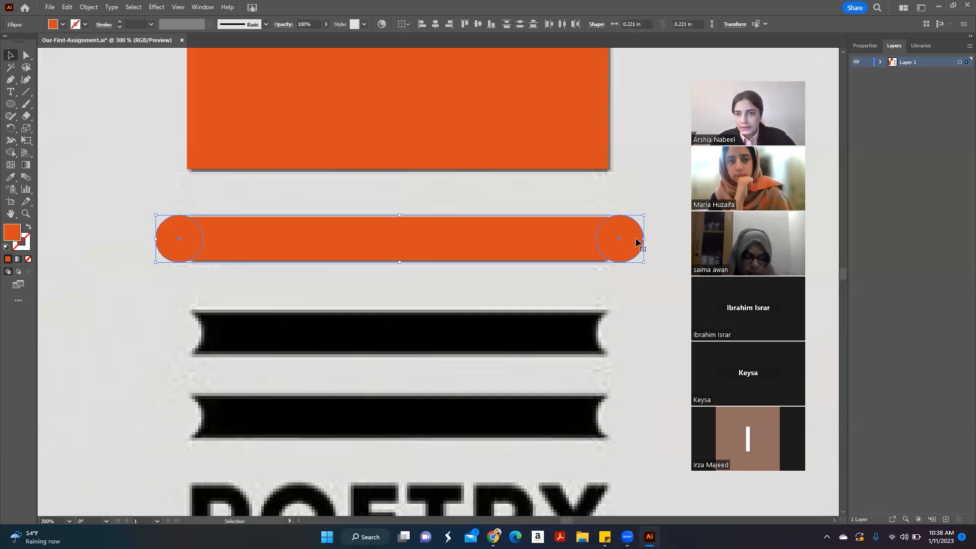
{"action": "left_click", "coordinate": [162, 213]}
{"action": "left_click", "coordinate": [171, 225]}
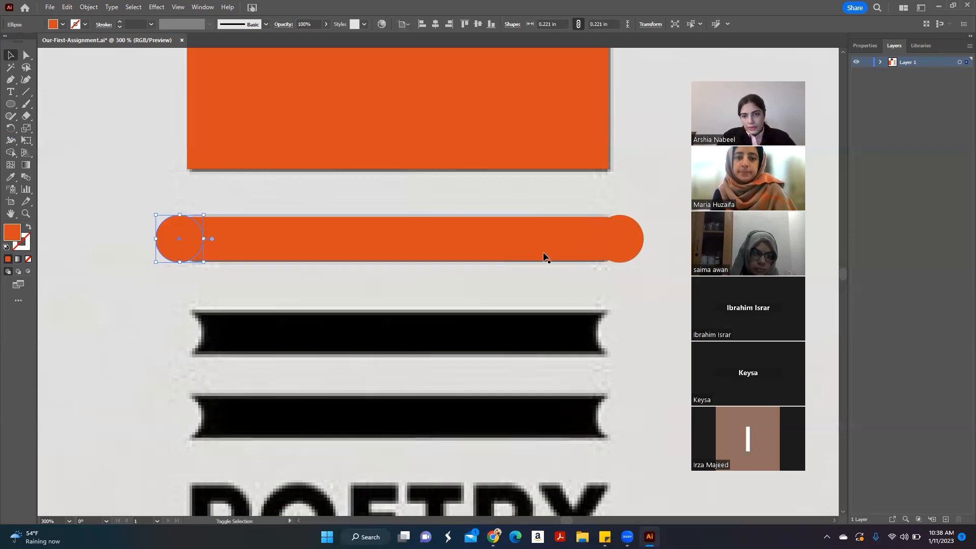
{"action": "left_click", "coordinate": [634, 239], "text": "shift"}
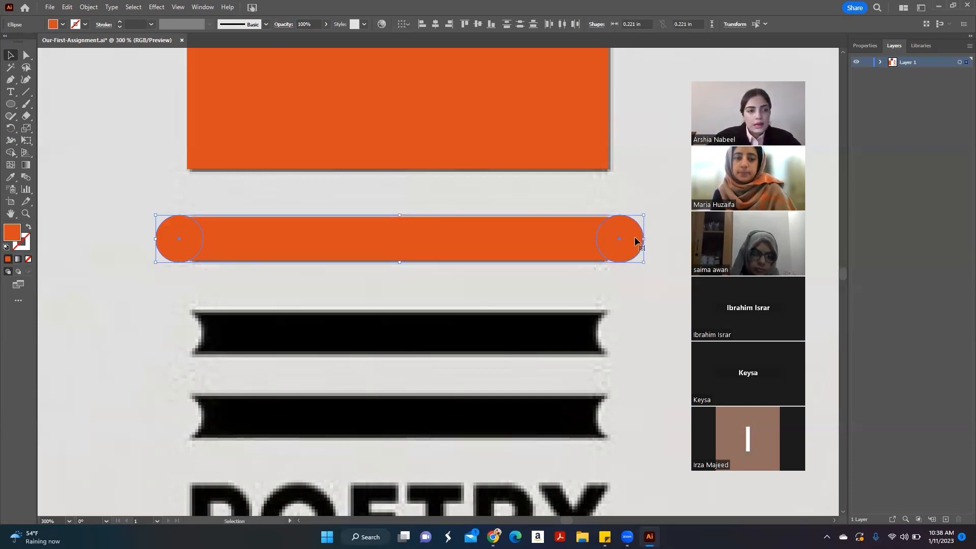
{"action": "left_click", "coordinate": [11, 178]}
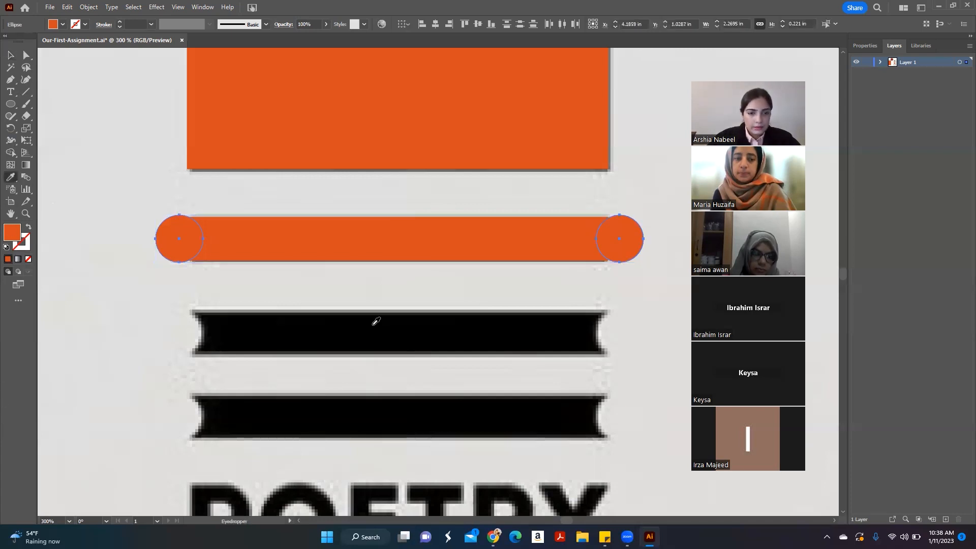
{"action": "left_click", "coordinate": [376, 321]}
{"action": "key", "text": "v"}
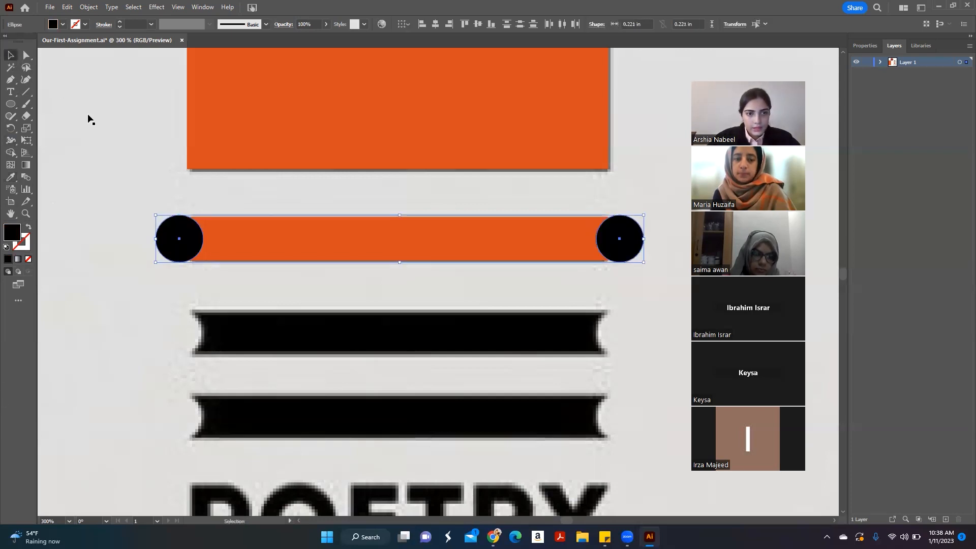
{"action": "left_click", "coordinate": [88, 115]}
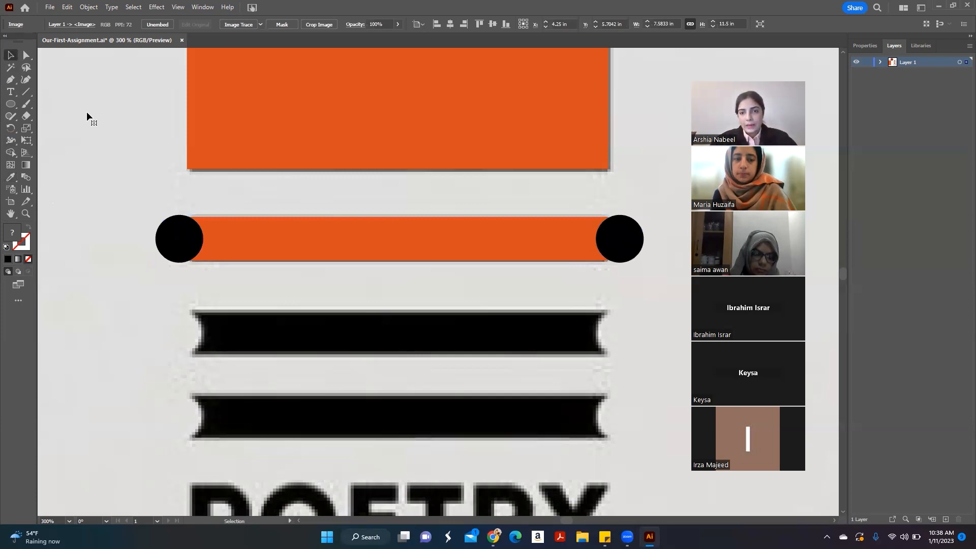
Step: Cut the right circle out of the thin orange rectangle with the Pathfinder's Minus Front
{"action": "left_click", "coordinate": [611, 248]}
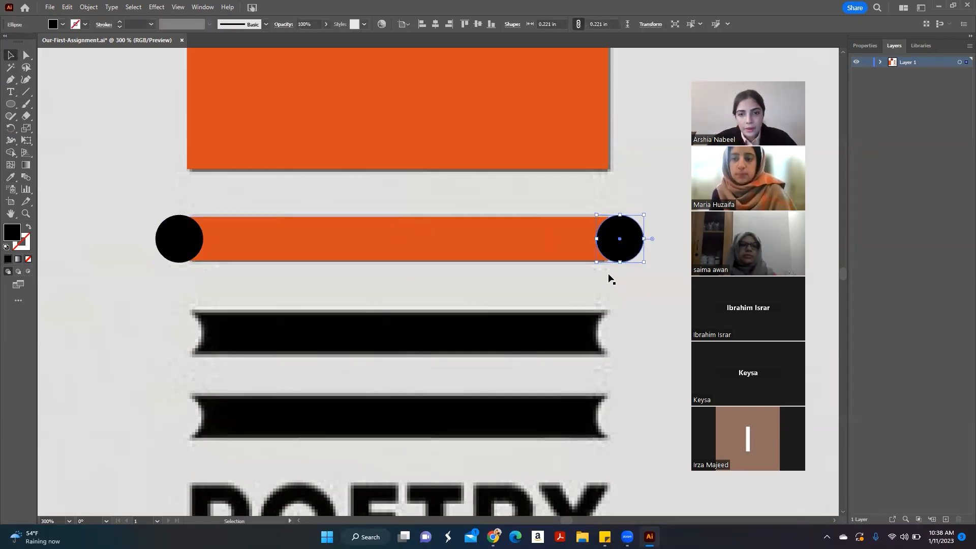
{"action": "left_click", "coordinate": [540, 240]}
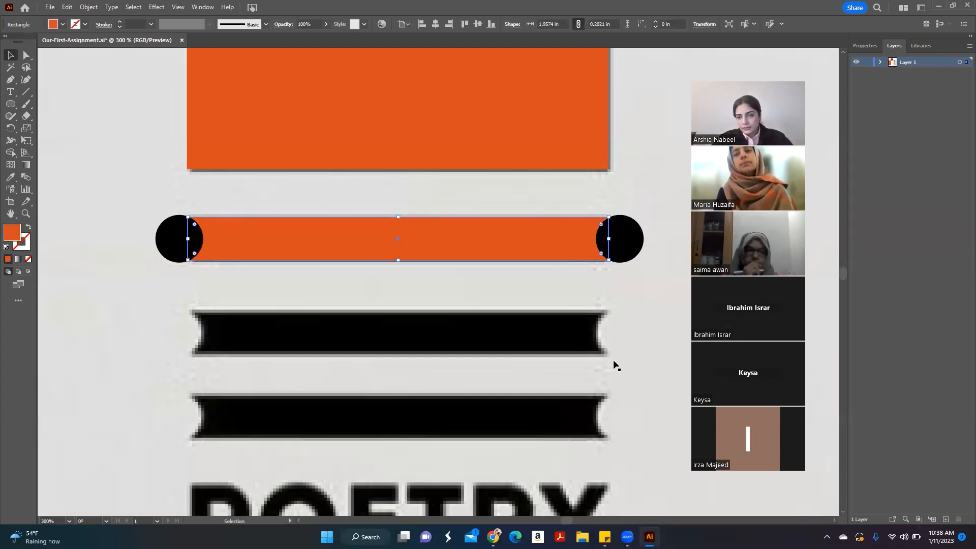
{"action": "left_click", "coordinate": [197, 8]}
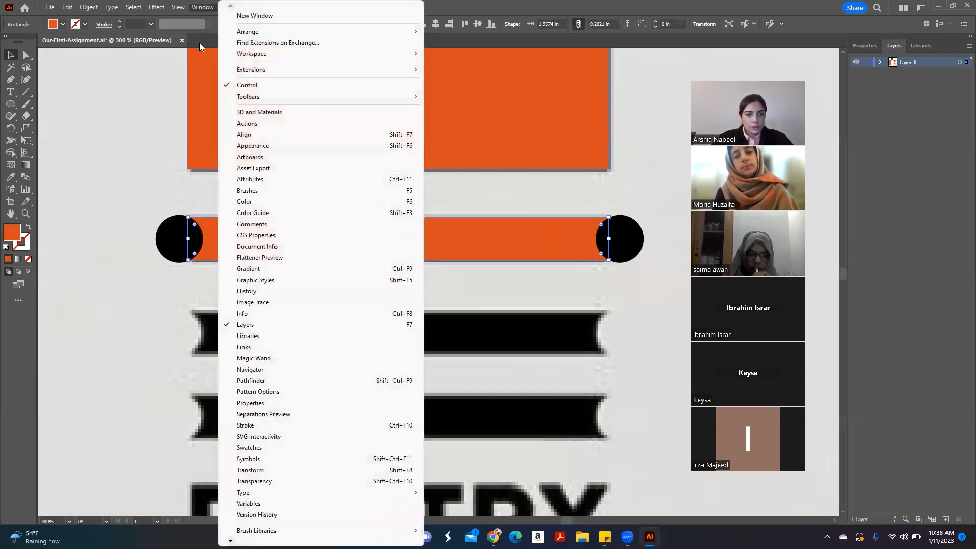
{"action": "left_click", "coordinate": [280, 382]}
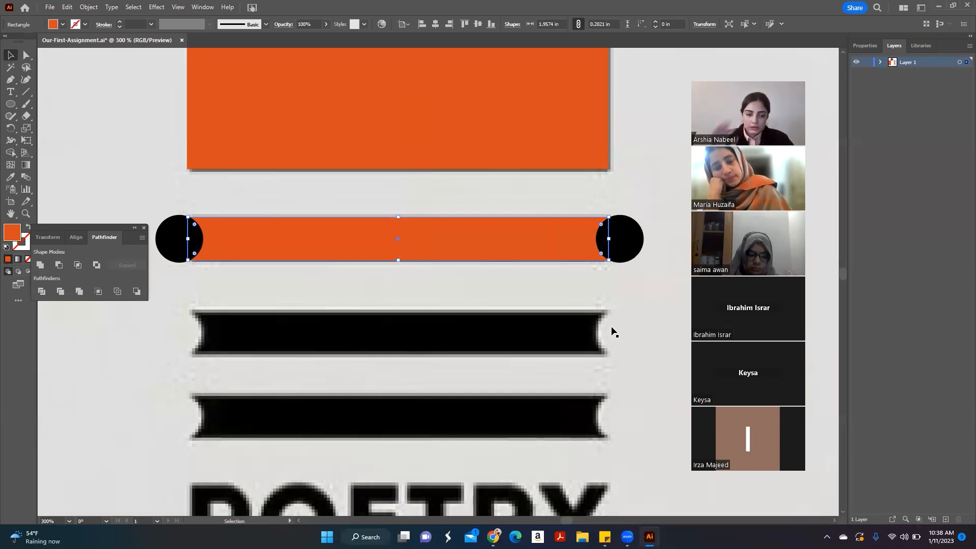
{"action": "left_click", "coordinate": [632, 247], "text": "shift"}
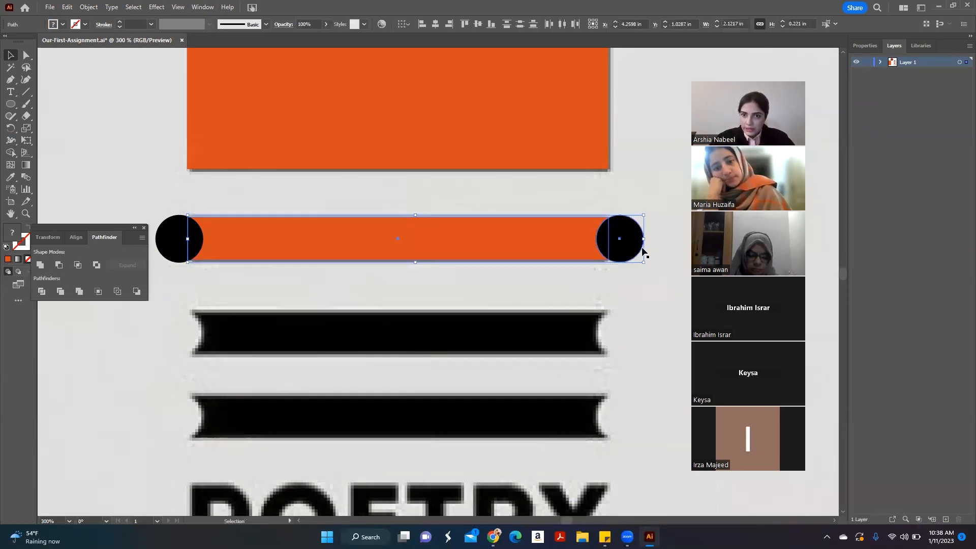
{"action": "left_click", "coordinate": [60, 265]}
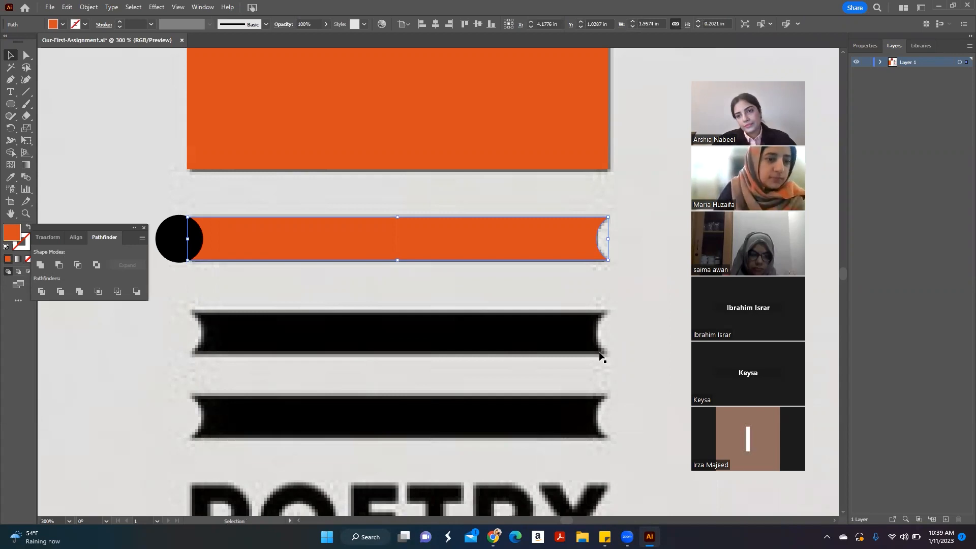
Step: Cut the left circle out of the thin orange rectangle with Minus Front, and deselect the notched bar
{"action": "left_click", "coordinate": [126, 167]}
{"action": "key", "text": "space"}
{"action": "left_click_drag", "start_coordinate": [365, 255], "coordinate": [395, 258]}
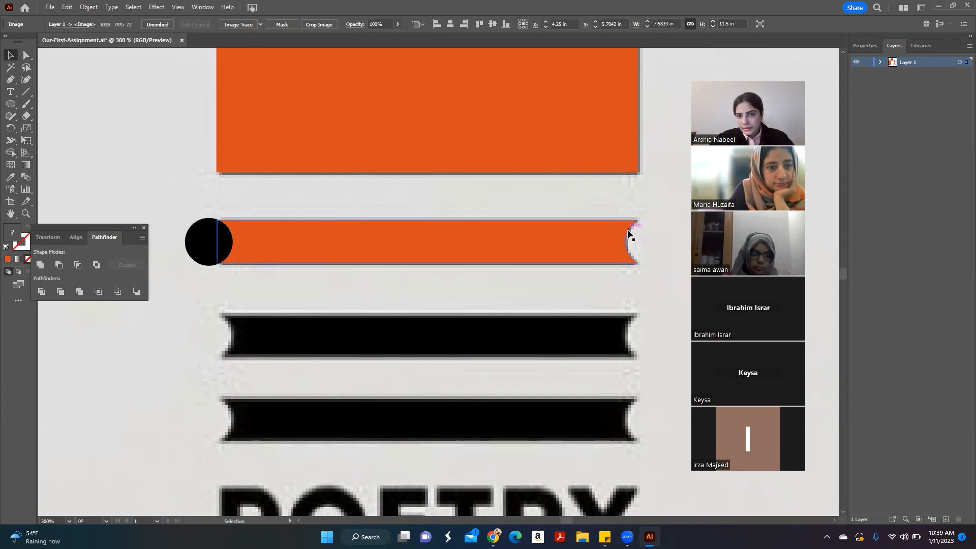
{"action": "left_click", "coordinate": [560, 241]}
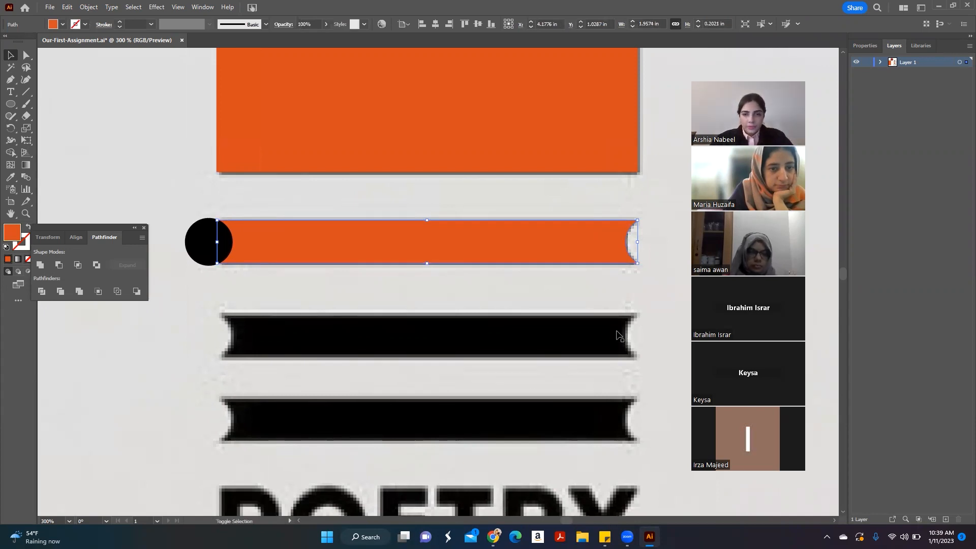
{"action": "left_click", "coordinate": [202, 250], "text": "shift"}
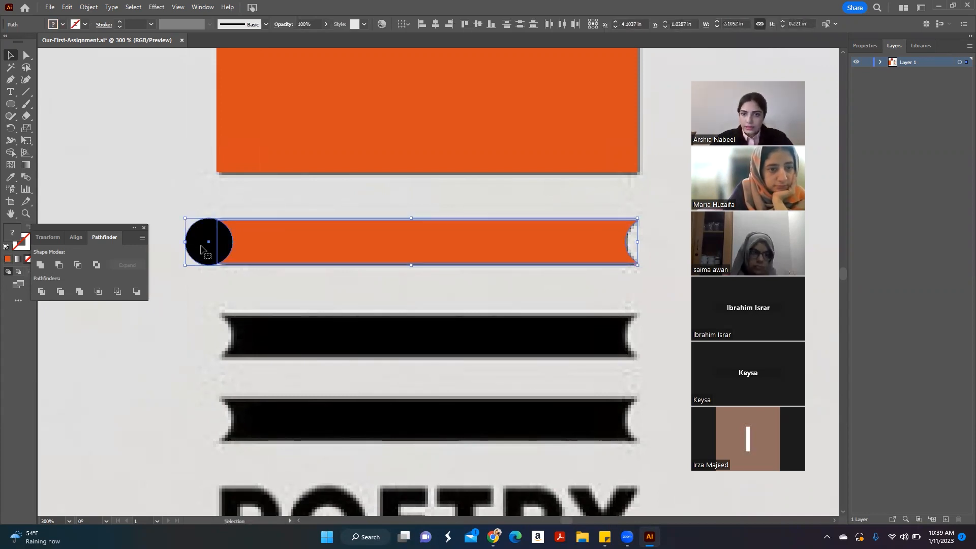
{"action": "left_click", "coordinate": [59, 266]}
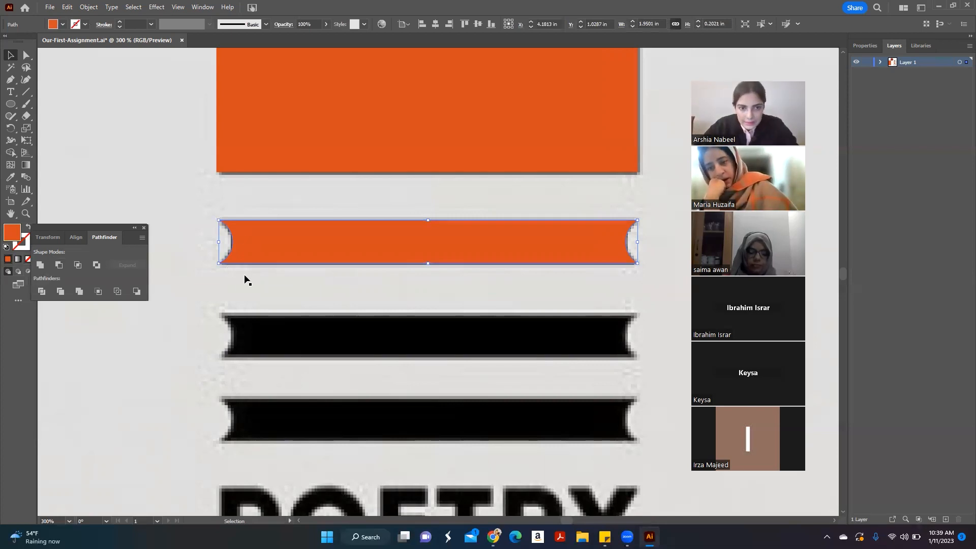
{"action": "left_click", "coordinate": [306, 279]}
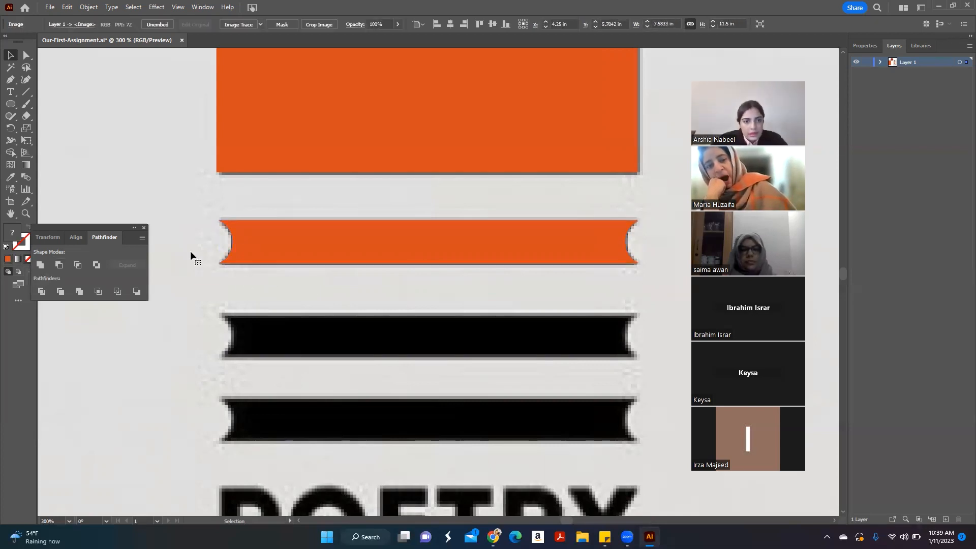
Step: Examine the remaining parts of the poster: the black stripes, the lettering and the orange nib with the microphone
{"action": "key", "text": "ctrl+minus"}
{"action": "key", "text": "ctrl+minus"}
{"action": "key", "text": "ctrl+minus"}
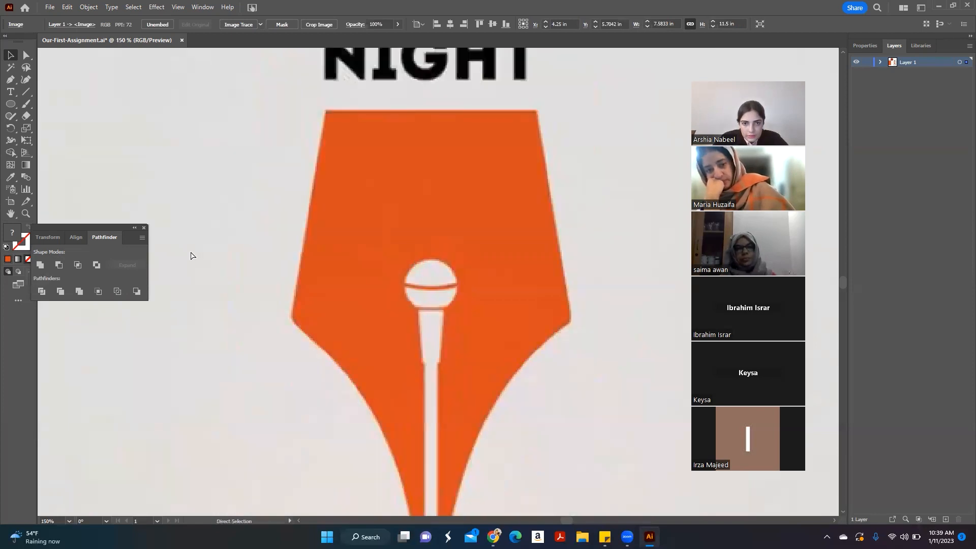
{"action": "scroll", "coordinate": [368, 255], "scroll_direction": "up", "scroll_amount": 6}
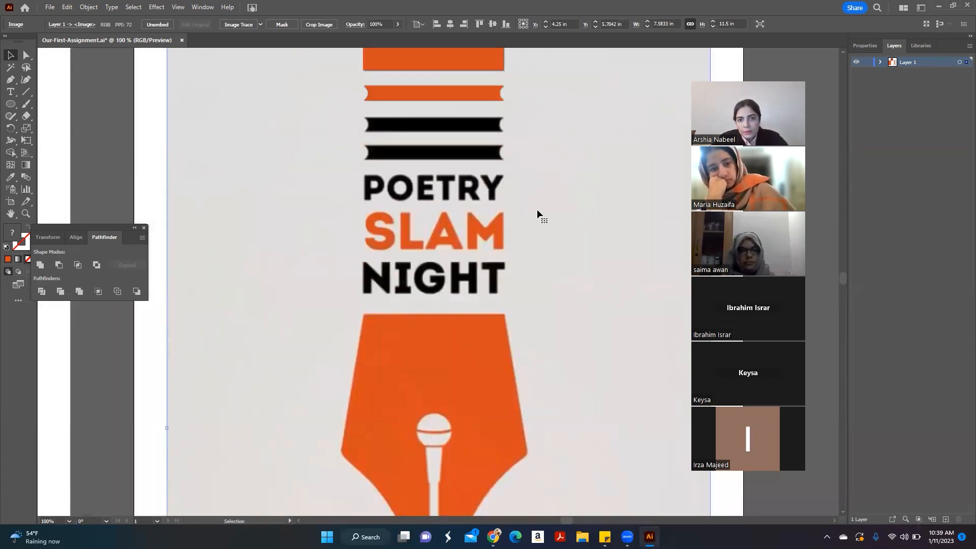
{"action": "scroll", "coordinate": [536, 209], "scroll_direction": "down", "scroll_amount": 4}
{"action": "scroll", "coordinate": [569, 250], "scroll_direction": "down", "scroll_amount": 2}
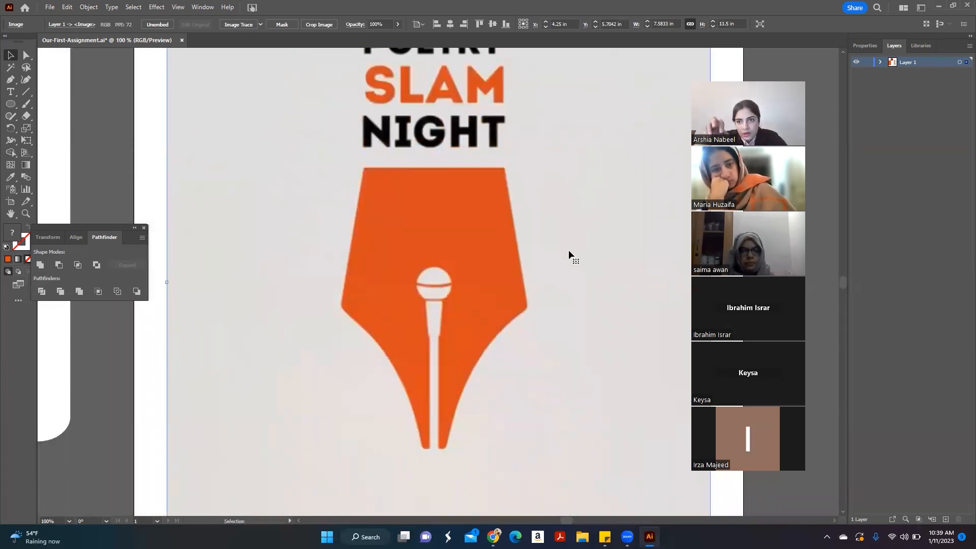
{"action": "scroll", "coordinate": [568, 250], "scroll_direction": "up", "scroll_amount": 2}
{"action": "scroll", "coordinate": [569, 249], "scroll_direction": "down", "scroll_amount": 2}
{"action": "scroll", "coordinate": [569, 249], "scroll_direction": "up", "scroll_amount": 1}
{"action": "scroll", "coordinate": [568, 249], "scroll_direction": "up", "scroll_amount": 9}
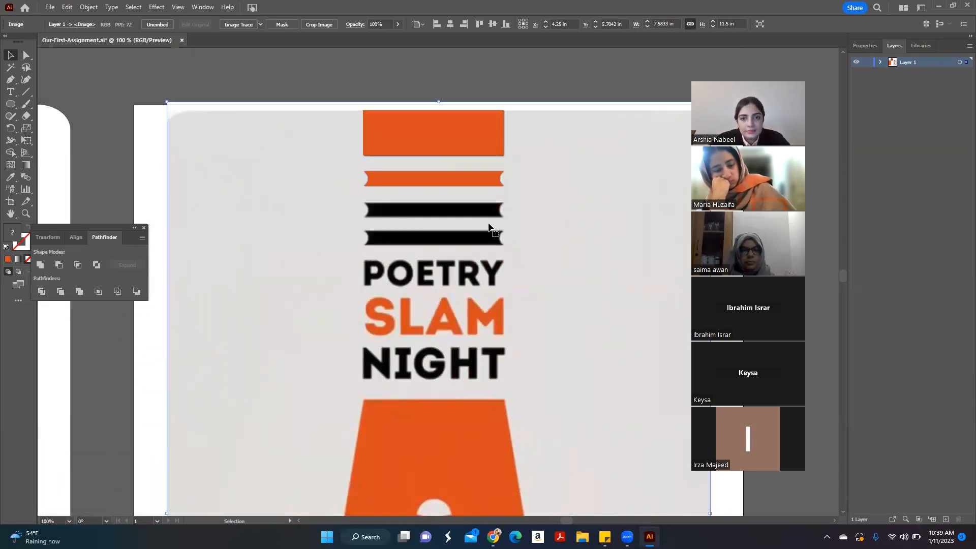
Step: Duplicate the notched orange bar onto the upper black stripe, and repeat the copy once onto the lower black stripe
{"action": "left_click", "coordinate": [477, 186]}
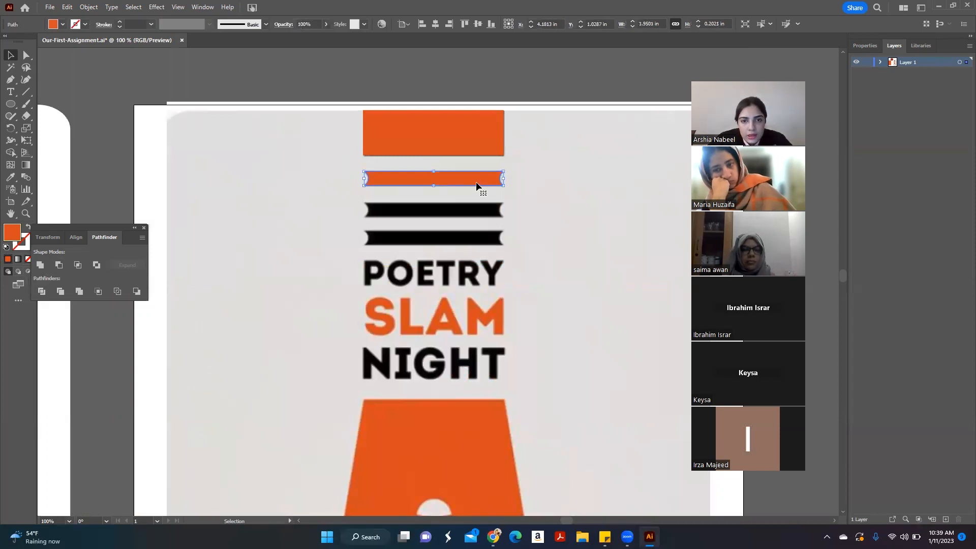
{"action": "key", "text": "ctrl+equal"}
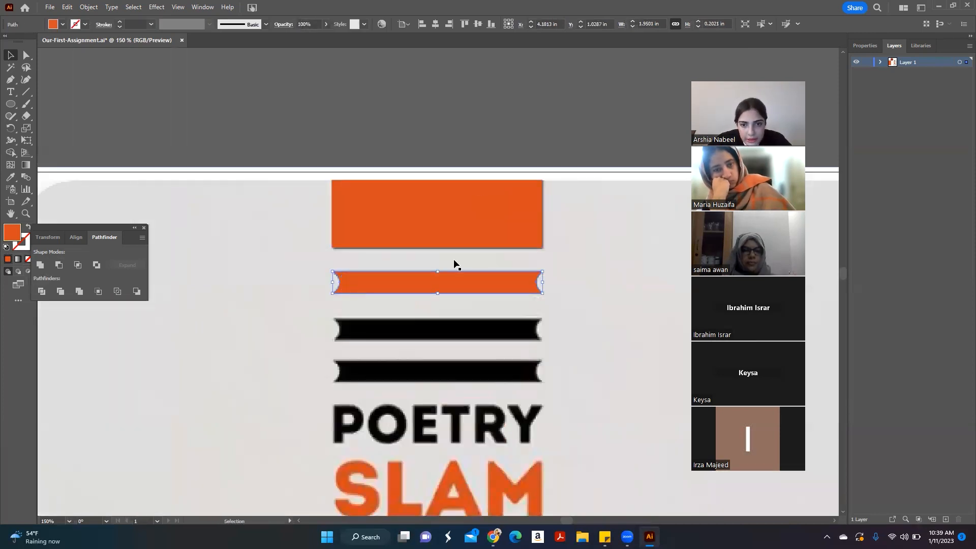
{"action": "scroll", "coordinate": [481, 233], "scroll_direction": "up", "scroll_amount": 2}
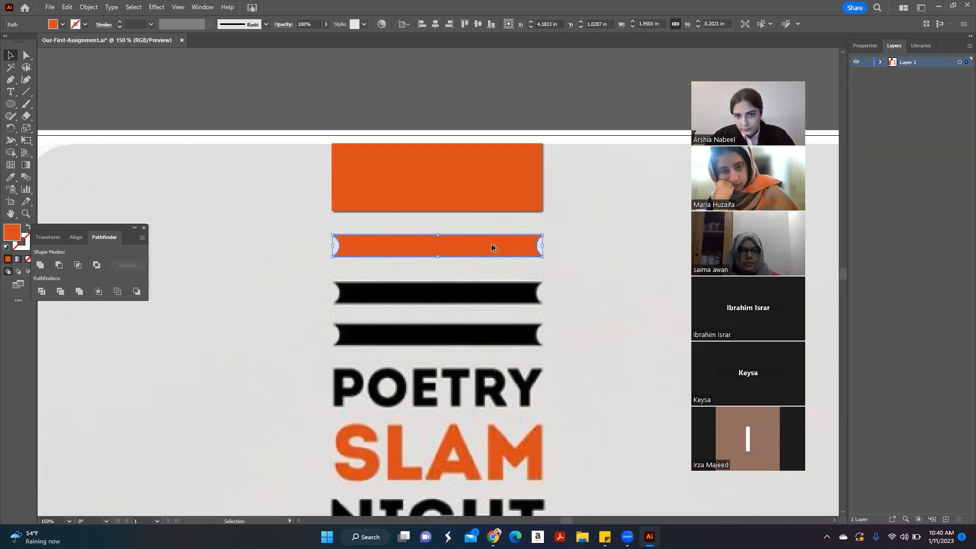
{"action": "left_click_drag", "start_coordinate": [495, 245], "coordinate": [497, 294]}
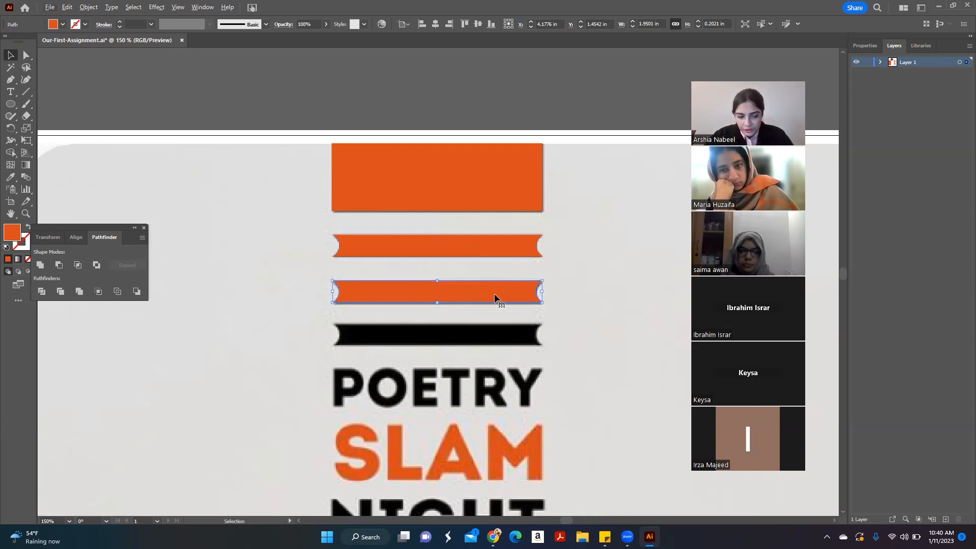
{"action": "key", "text": "ctrl+d"}
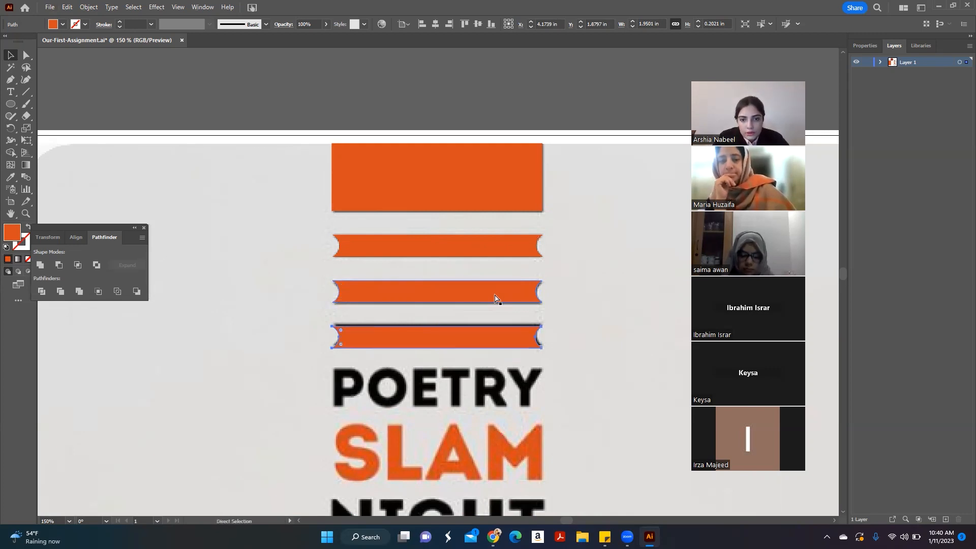
Step: Repeat the bar duplication twice more over the lettering, and delete those two extra bars
{"action": "key", "text": "ctrl+d"}
{"action": "key", "text": "ctrl+d"}
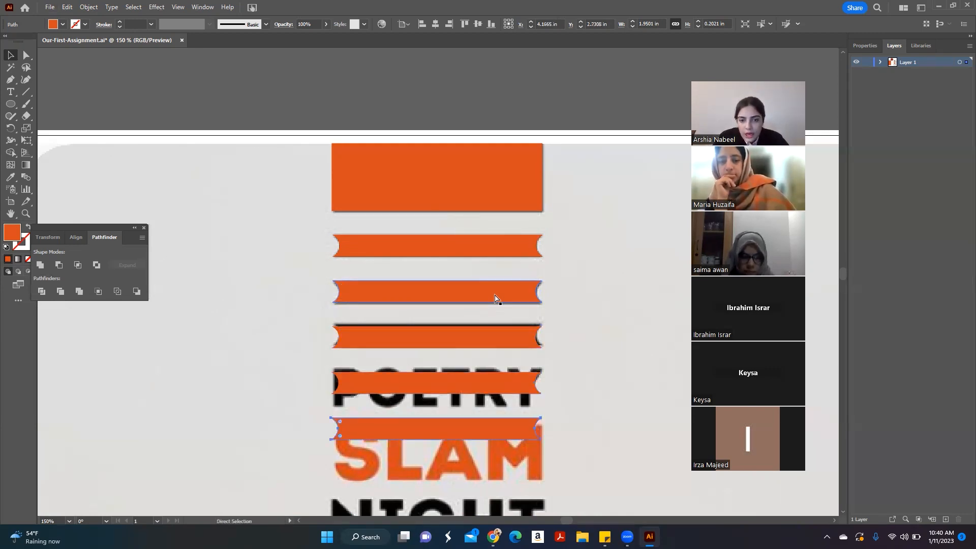
{"action": "key", "text": "v"}
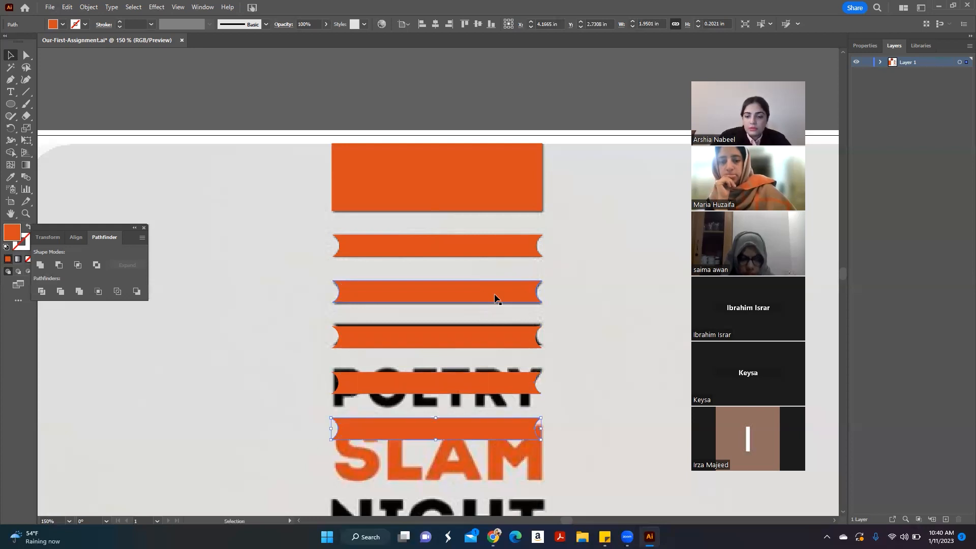
{"action": "key", "text": "Delete"}
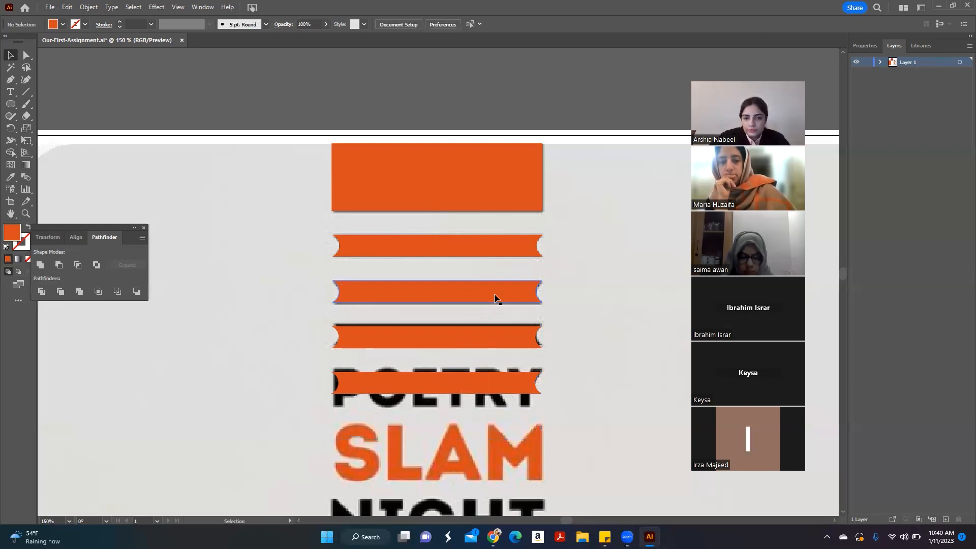
{"action": "left_click", "coordinate": [511, 382]}
{"action": "key", "text": "Delete"}
{"action": "scroll", "coordinate": [476, 264], "scroll_direction": "down", "scroll_amount": 3}
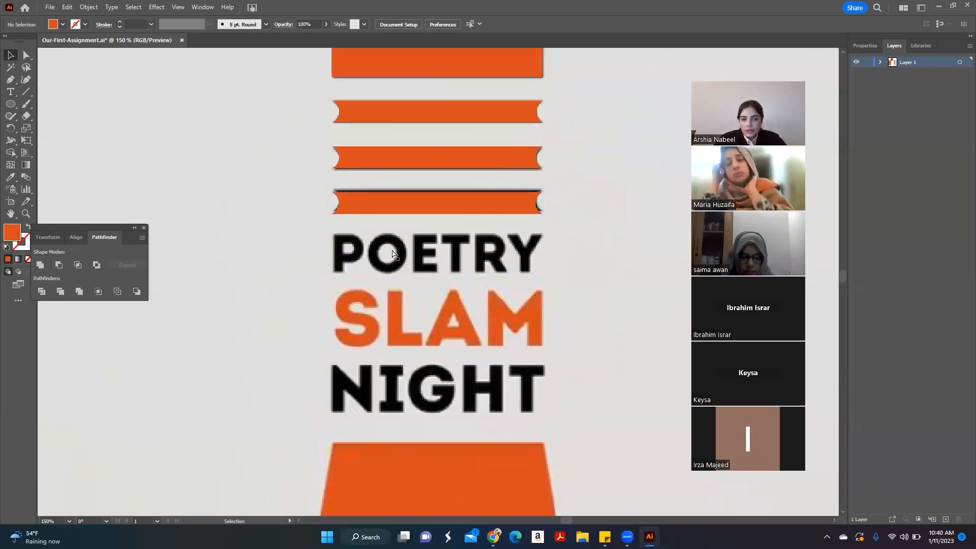
Step: Duplicate the lowest orange bar down over the POETRY lettering, and undo that copy
{"action": "key", "text": "ctrl+minus"}
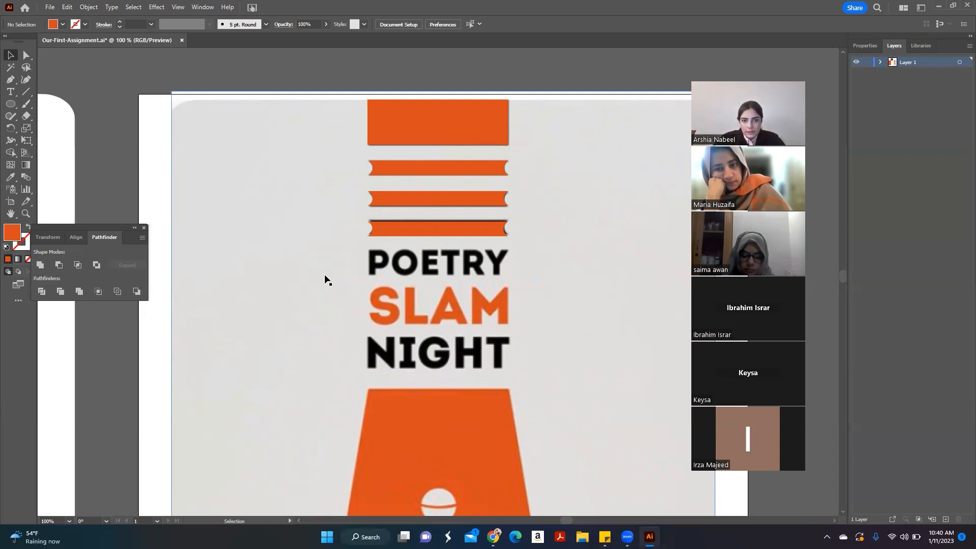
{"action": "left_click", "coordinate": [489, 229]}
{"action": "left_click_drag", "start_coordinate": [489, 233], "coordinate": [491, 279]}
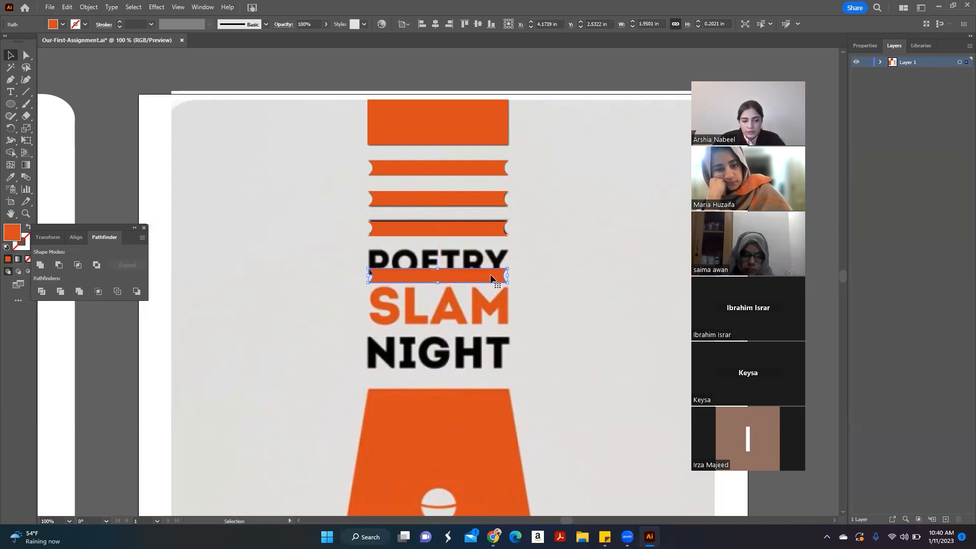
{"action": "key", "text": "ctrl+z"}
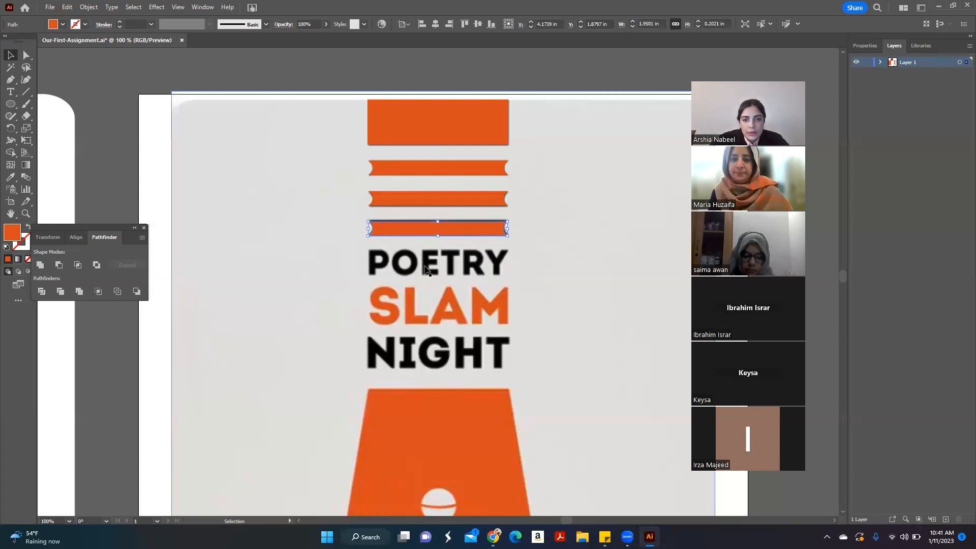
Step: Add a point text reading POETRY beside the poster's POETRY lettering with the Type tool
{"action": "key", "text": "a"}
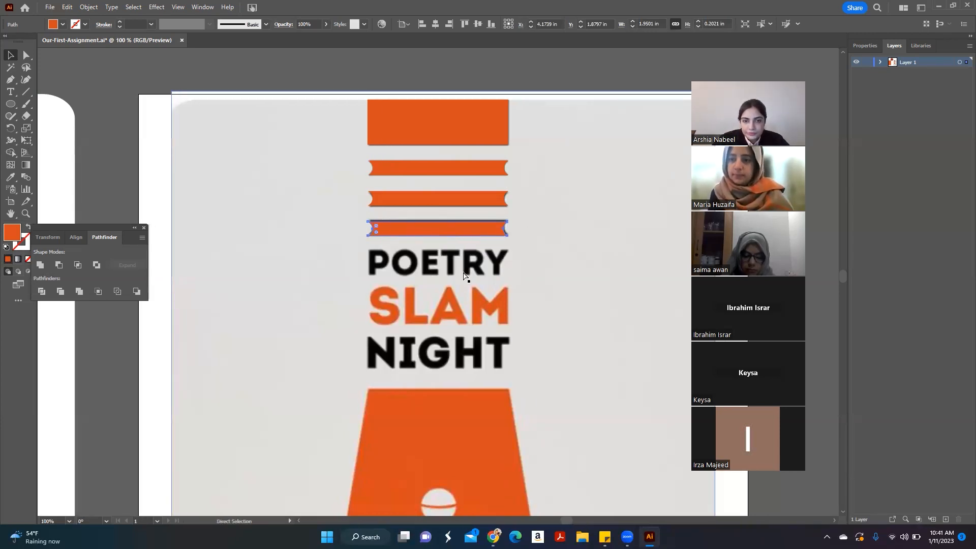
{"action": "key", "text": "ctrl+plus"}
{"action": "scroll", "coordinate": [464, 266], "scroll_direction": "down", "scroll_amount": 2}
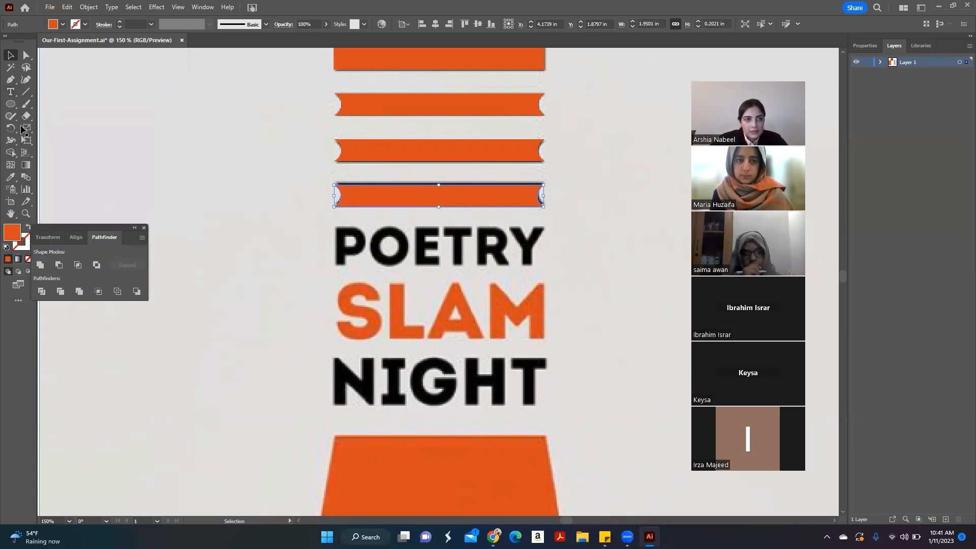
{"action": "left_click", "coordinate": [10, 93]}
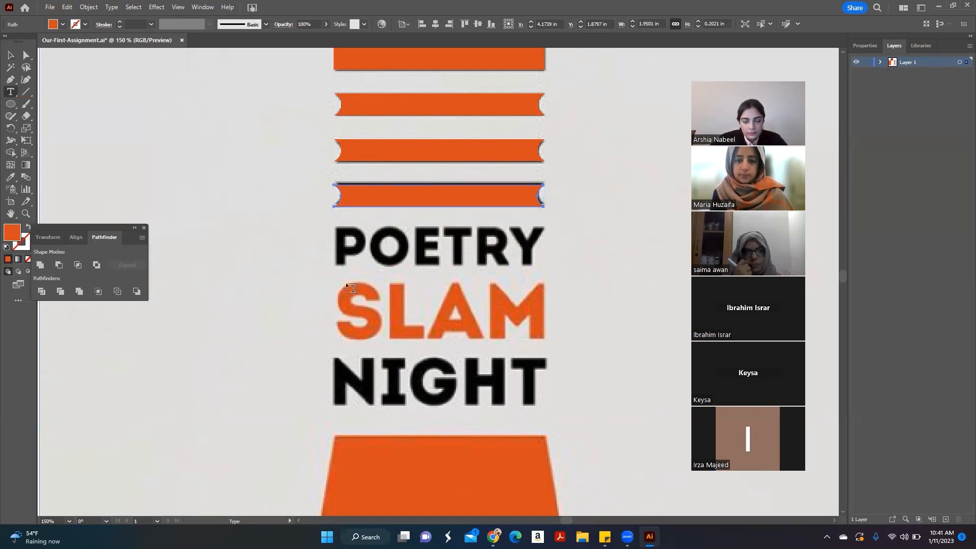
{"action": "left_click", "coordinate": [238, 258]}
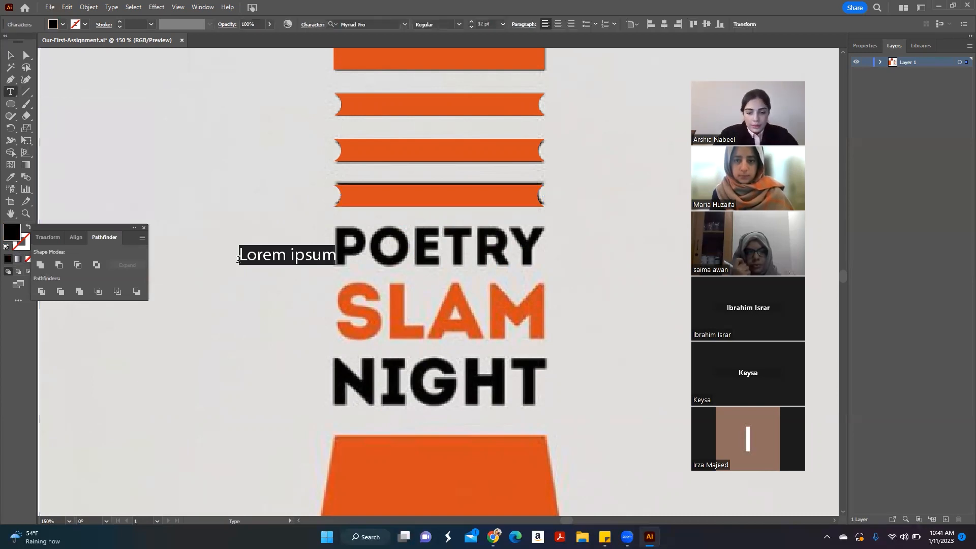
{"action": "type", "text": "PO"}
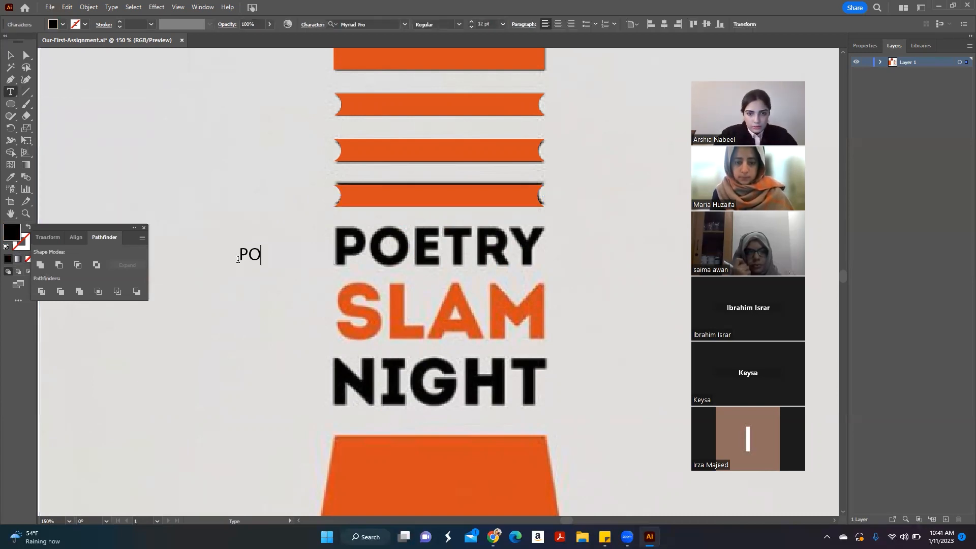
{"action": "type", "text": "ETRY"}
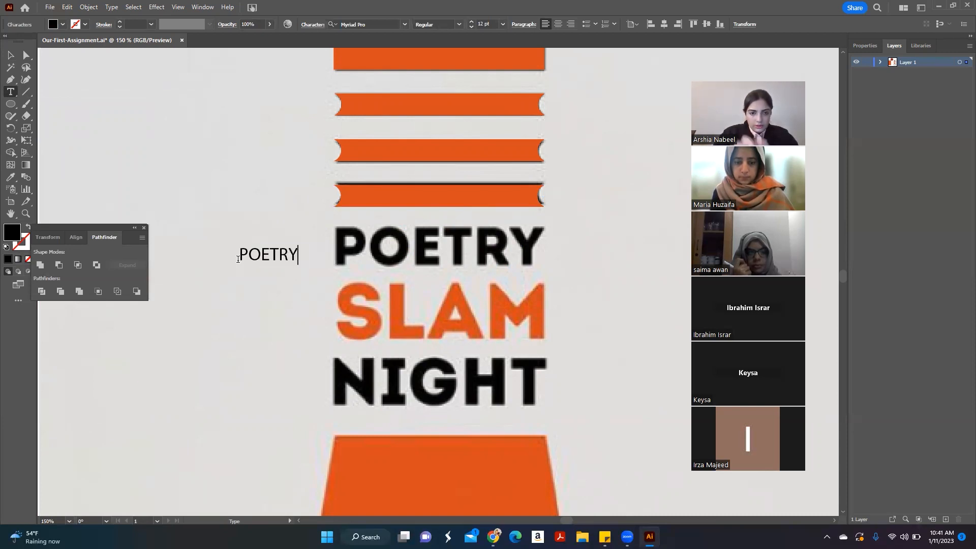
Step: Set the font size of the whole POETRY text to 33 pt
{"action": "key", "text": "ctrl+a"}
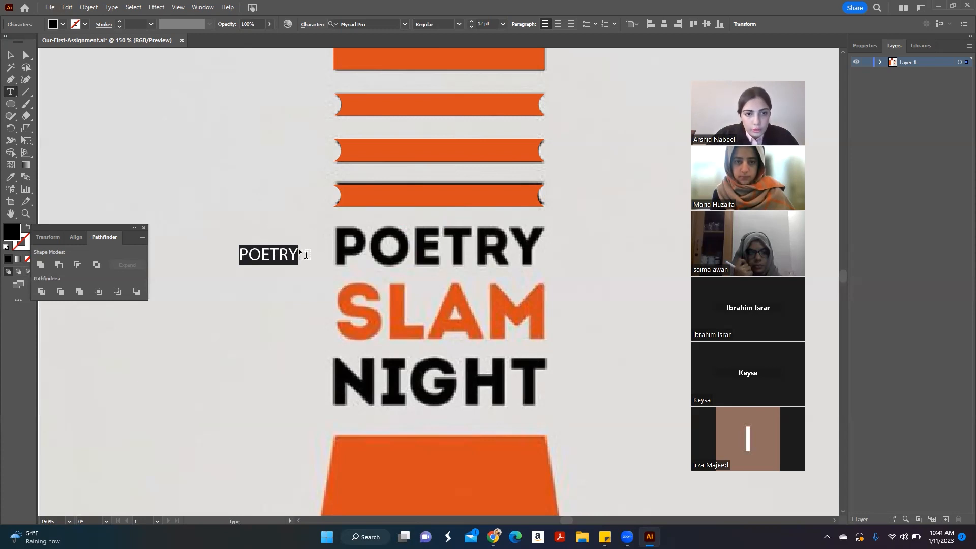
{"action": "left_click", "coordinate": [487, 23]}
{"action": "key", "text": "Up"}
{"action": "key", "text": "Up"}
{"action": "key", "text": "Up"}
{"action": "key", "text": "Up"}
{"action": "key", "text": "Up"}
{"action": "key", "text": "Up"}
{"action": "key", "text": "Up"}
{"action": "key", "text": "Up"}
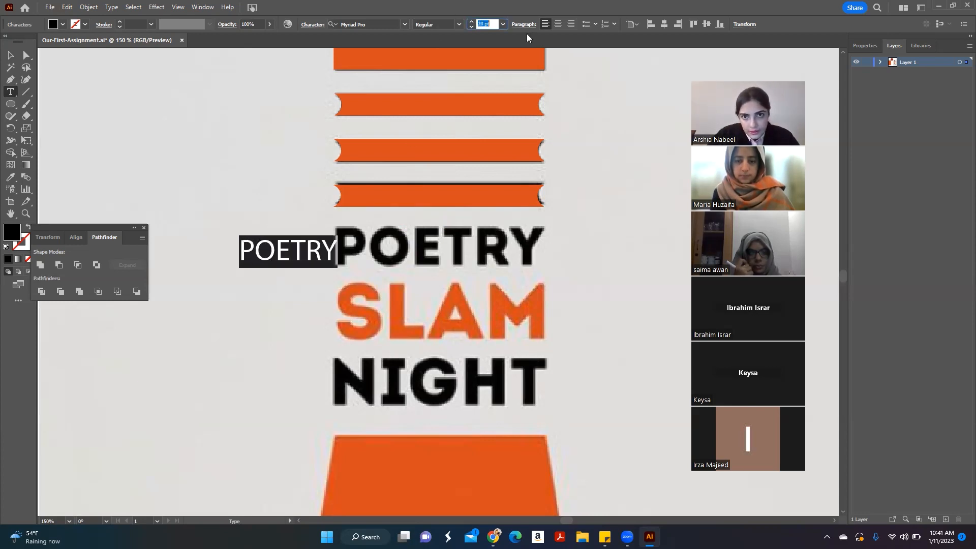
{"action": "key", "text": "Up"}
{"action": "key", "text": "Up"}
{"action": "key", "text": "Up"}
{"action": "key", "text": "Up"}
{"action": "key", "text": "Up"}
{"action": "key", "text": "Up"}
{"action": "key", "text": "Up"}
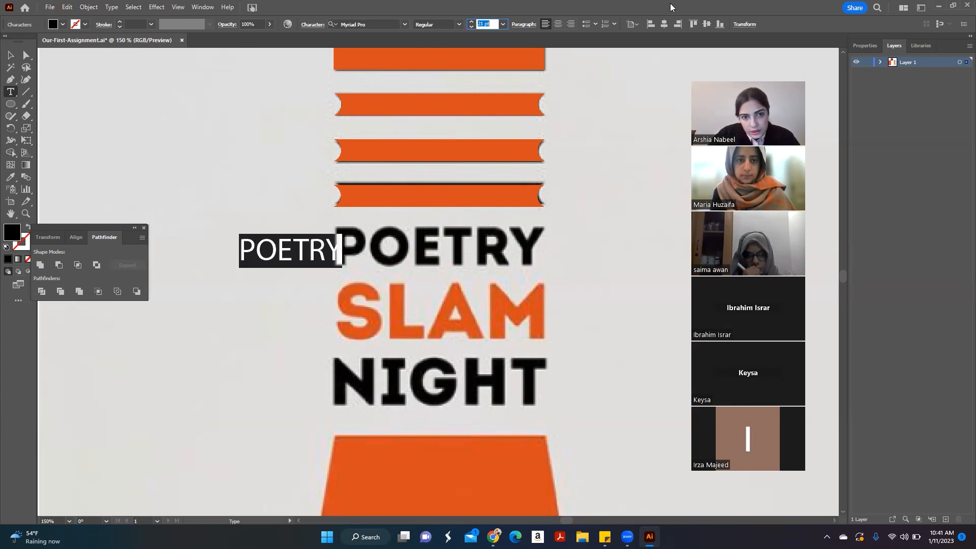
{"action": "key", "text": "Up"}
{"action": "key", "text": "Up"}
{"action": "key", "text": "Up"}
{"action": "key", "text": "Up"}
{"action": "key", "text": "Up"}
{"action": "key", "text": "Up"}
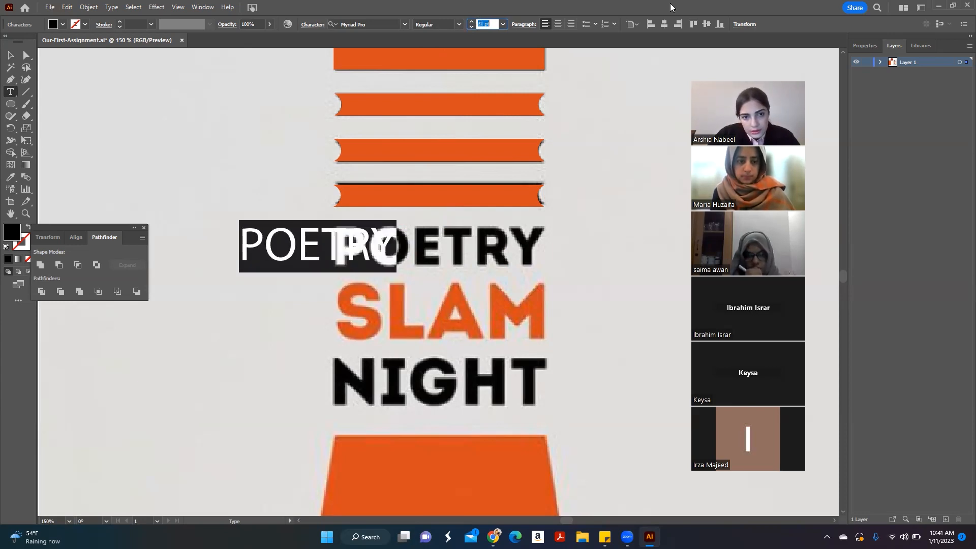
Step: Move the POETRY text to the empty area beside the orange bars, and clear the meeting-recording conversion dialog
{"action": "left_click", "coordinate": [11, 56]}
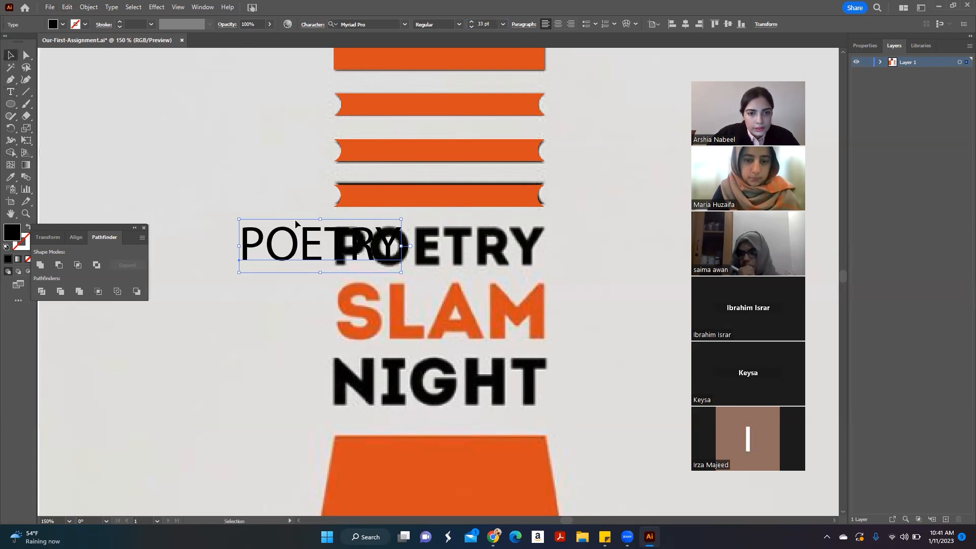
{"action": "left_click_drag", "start_coordinate": [355, 244], "coordinate": [251, 140]}
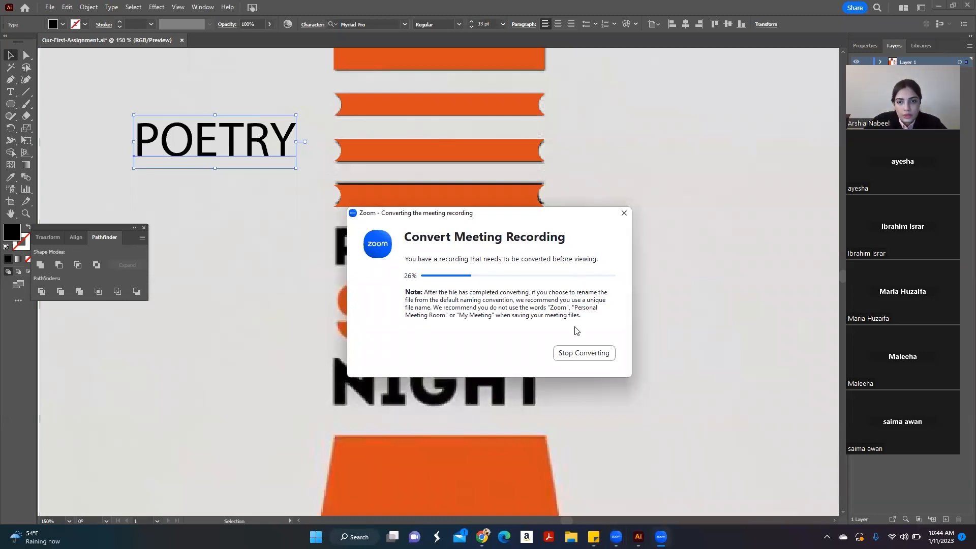
{"action": "left_click", "coordinate": [633, 182]}
{"action": "left_click", "coordinate": [231, 148]}
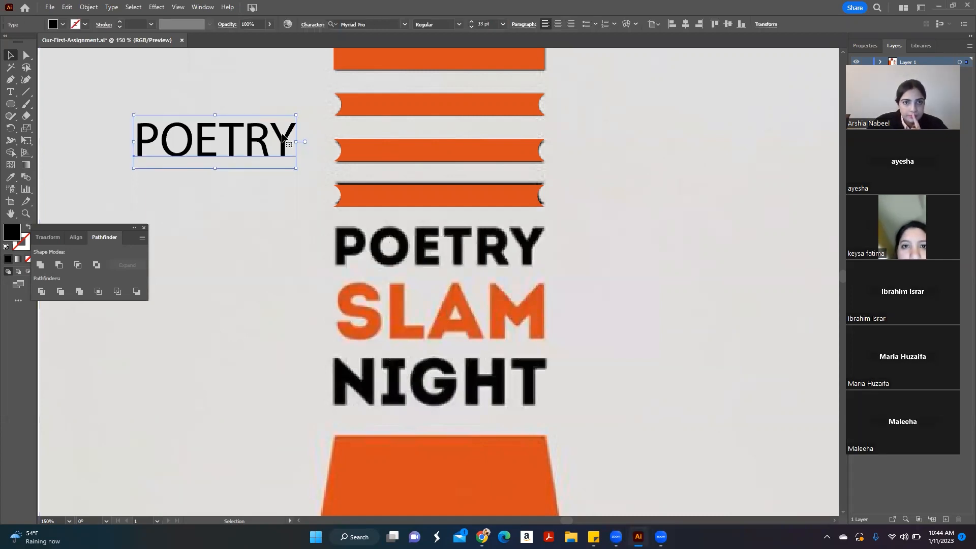
Step: Set the POETRY text's font to Andala Bold, and fit the text over the poster's POETRY lettering
{"action": "left_click", "coordinate": [405, 25]}
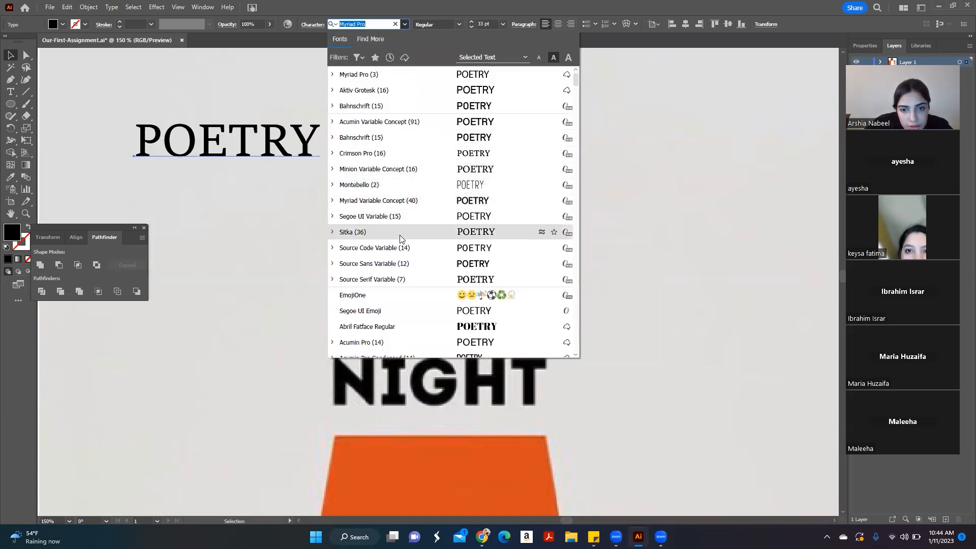
{"action": "scroll", "coordinate": [401, 239], "scroll_direction": "down", "scroll_amount": 7}
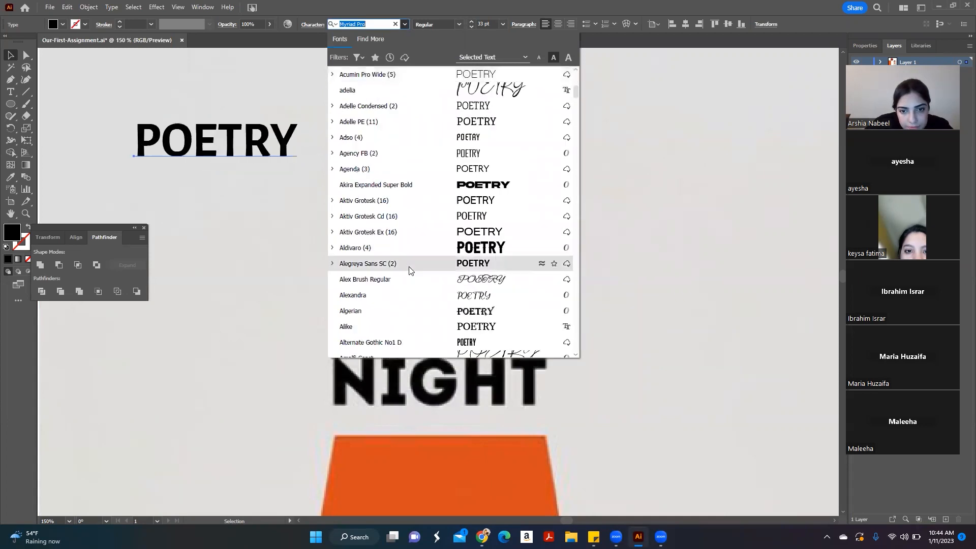
{"action": "scroll", "coordinate": [410, 269], "scroll_direction": "down", "scroll_amount": 3}
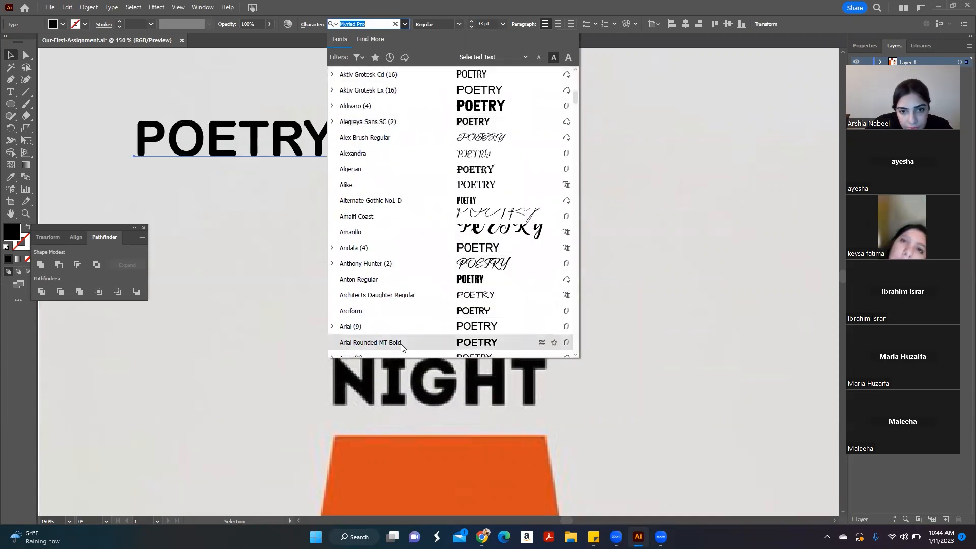
{"action": "left_click", "coordinate": [349, 249]}
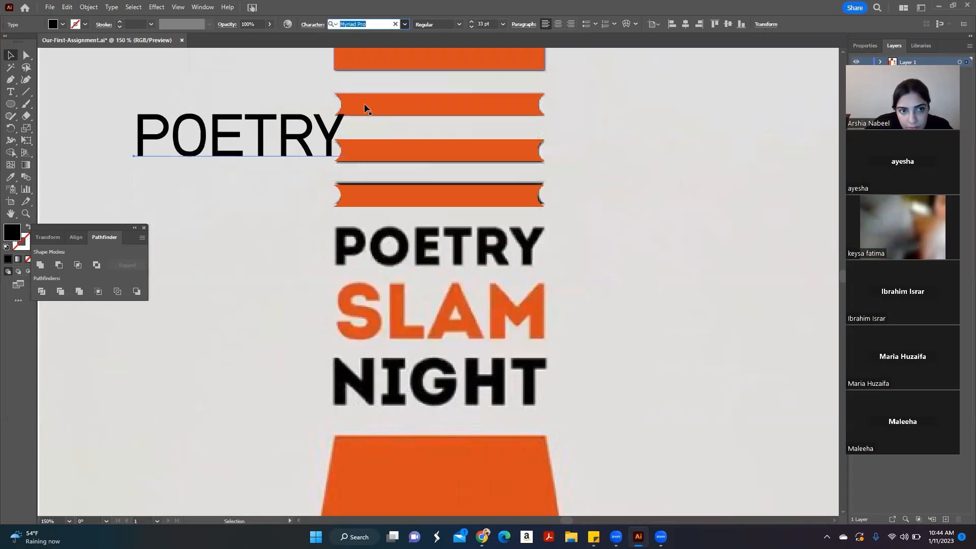
{"action": "left_click", "coordinate": [459, 25]}
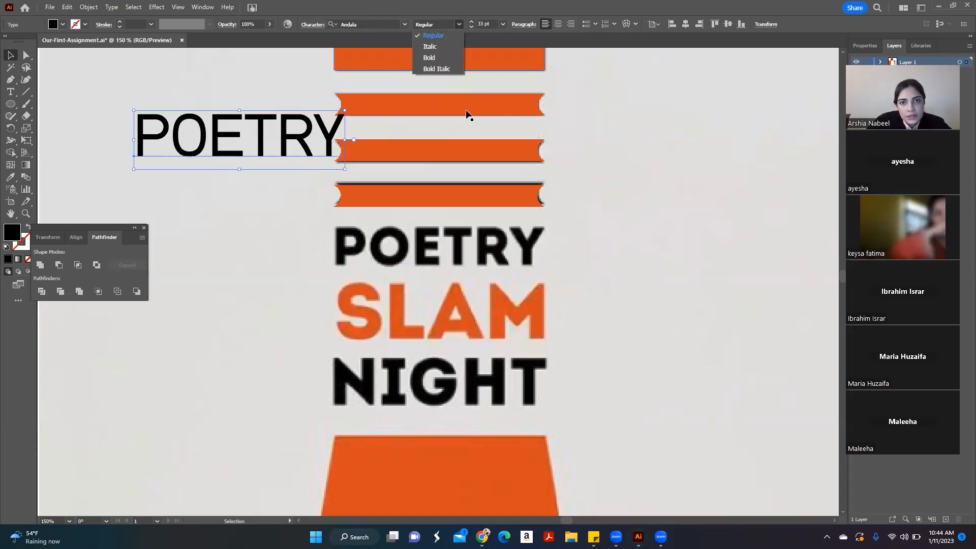
{"action": "left_click", "coordinate": [429, 58]}
{"action": "left_click_drag", "start_coordinate": [302, 122], "coordinate": [547, 224]}
Step: Duplicate the POETRY text down onto the poster's SLAM lettering, and change the copy's wording to SLAM
{"action": "left_click_drag", "start_coordinate": [504, 249], "coordinate": [507, 324]}
{"action": "double_click", "coordinate": [478, 319]}
{"action": "double_click", "coordinate": [477, 318]}
{"action": "type", "text": "SLAM"}
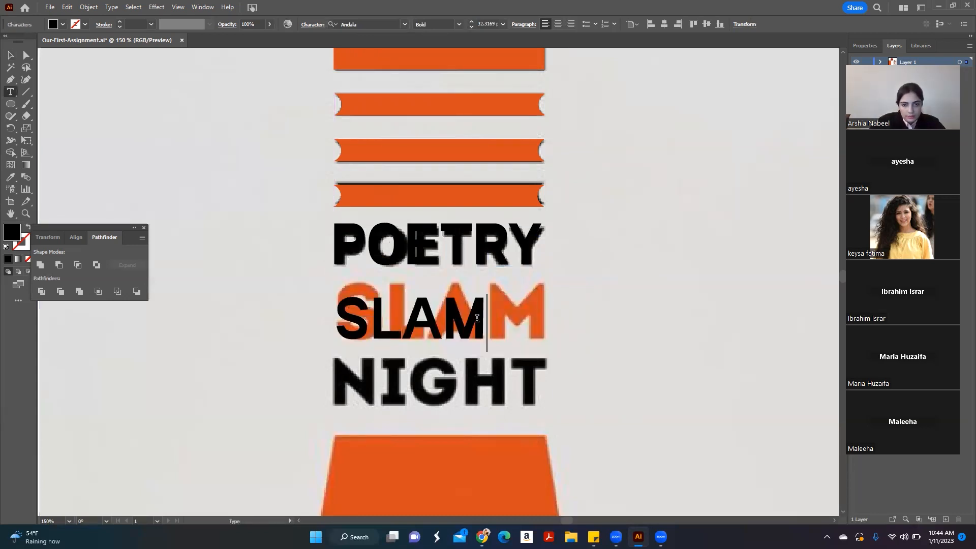
Step: Set the font size of the whole SLAM text to 45 pt
{"action": "double_click", "coordinate": [477, 319]}
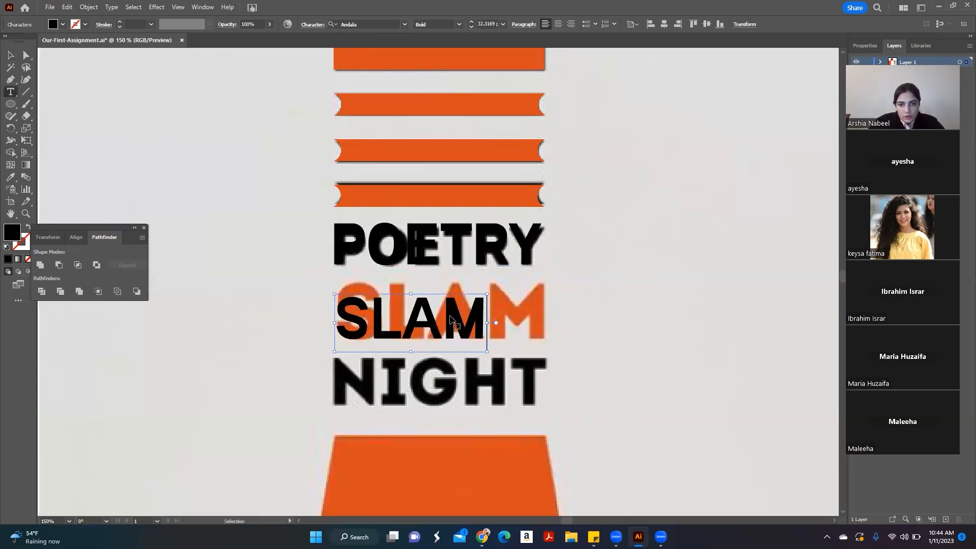
{"action": "left_click", "coordinate": [488, 25]}
{"action": "key", "text": "Up"}
{"action": "key", "text": "Up"}
{"action": "key", "text": "Up"}
{"action": "key", "text": "Up"}
{"action": "key", "text": "Up"}
{"action": "key", "text": "Up"}
{"action": "key", "text": "Up"}
{"action": "key", "text": "Up"}
{"action": "key", "text": "shift+Up"}
{"action": "key", "text": "Down"}
{"action": "key", "text": "Down"}
{"action": "key", "text": "Down"}
{"action": "key", "text": "Down"}
{"action": "key", "text": "Down"}
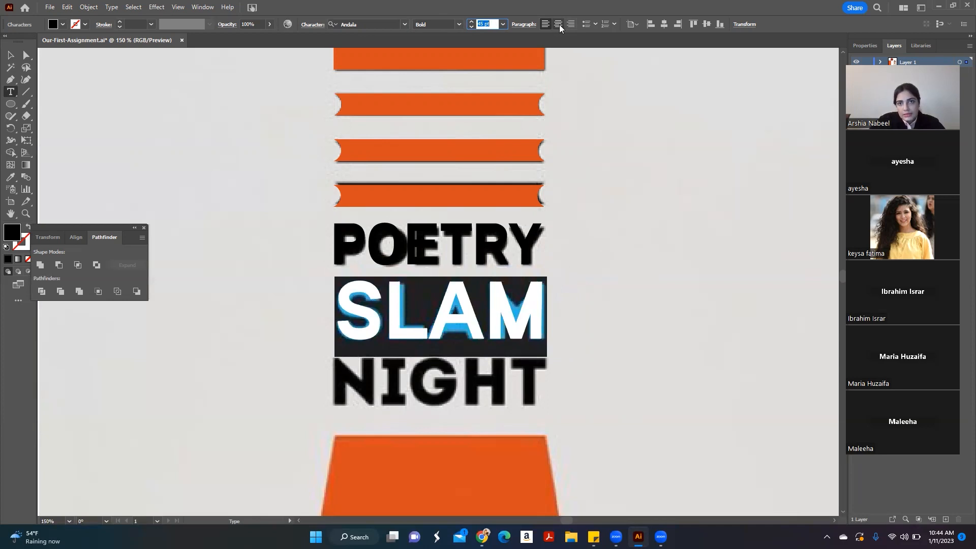
Step: Center-align the SLAM text, and move it back over the poster's SLAM lettering
{"action": "left_click", "coordinate": [559, 25]}
{"action": "left_click", "coordinate": [11, 55]}
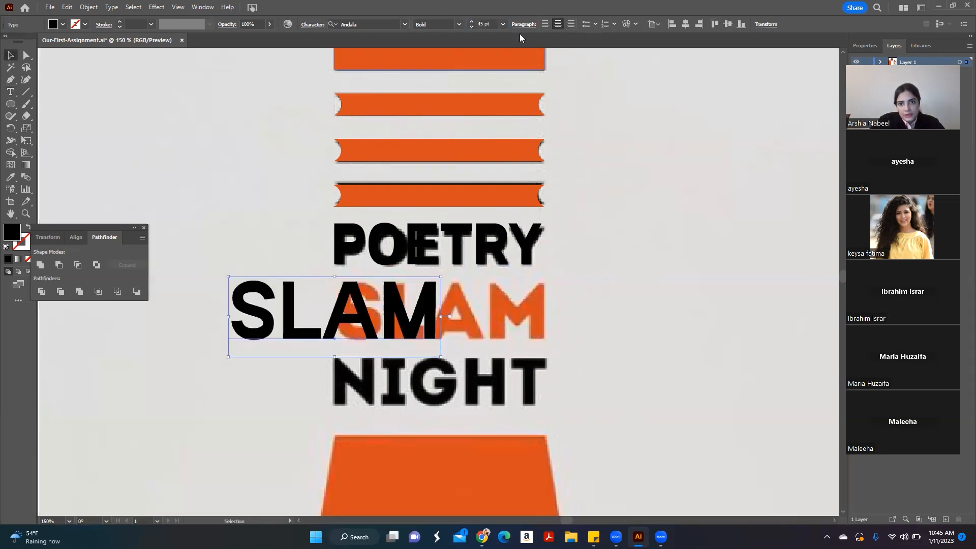
{"action": "left_click_drag", "start_coordinate": [426, 325], "coordinate": [532, 332]}
Step: Recolor the SLAM text with the orange sampled from the lowest bar above POETRY using the Eyedropper, and deselect it
{"action": "left_click", "coordinate": [11, 177]}
{"action": "left_click", "coordinate": [423, 198]}
{"action": "key", "text": "v"}
{"action": "left_click", "coordinate": [462, 243]}
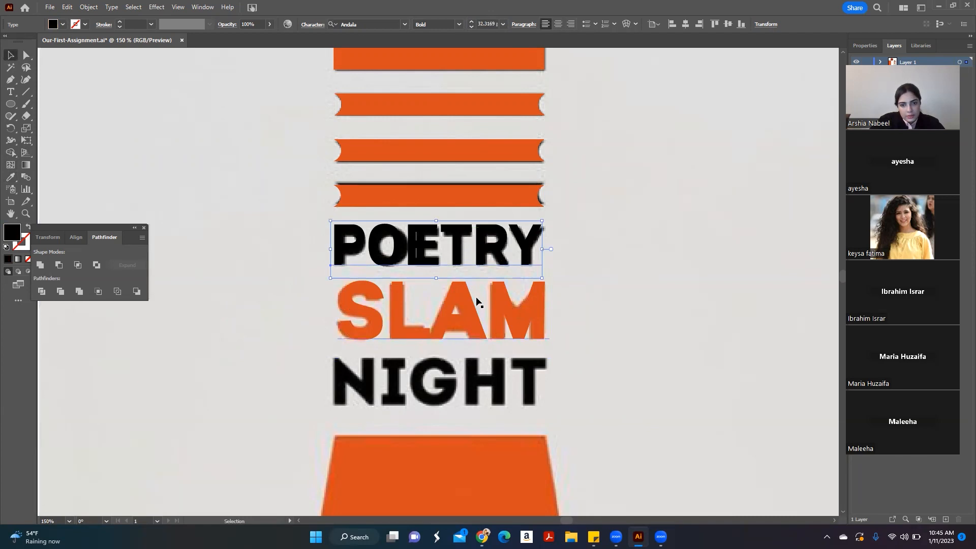
{"action": "left_click_drag", "start_coordinate": [656, 382], "coordinate": [656, 381]}
Step: Start tracing the poster's pen nib with the Pen tool, along its top edge and down to its right corner
{"action": "key", "text": "ctrl+minus"}
{"action": "key", "text": "ctrl+minus"}
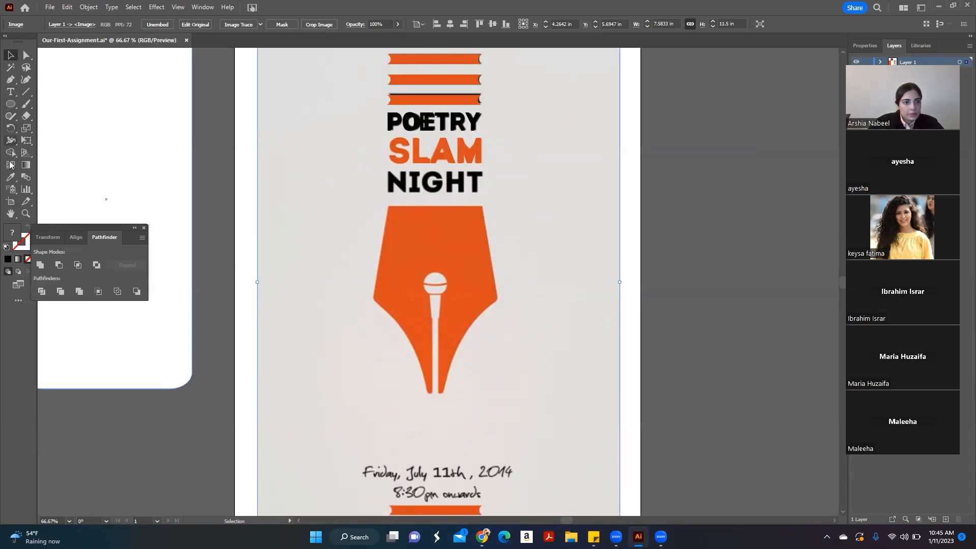
{"action": "left_click", "coordinate": [9, 82]}
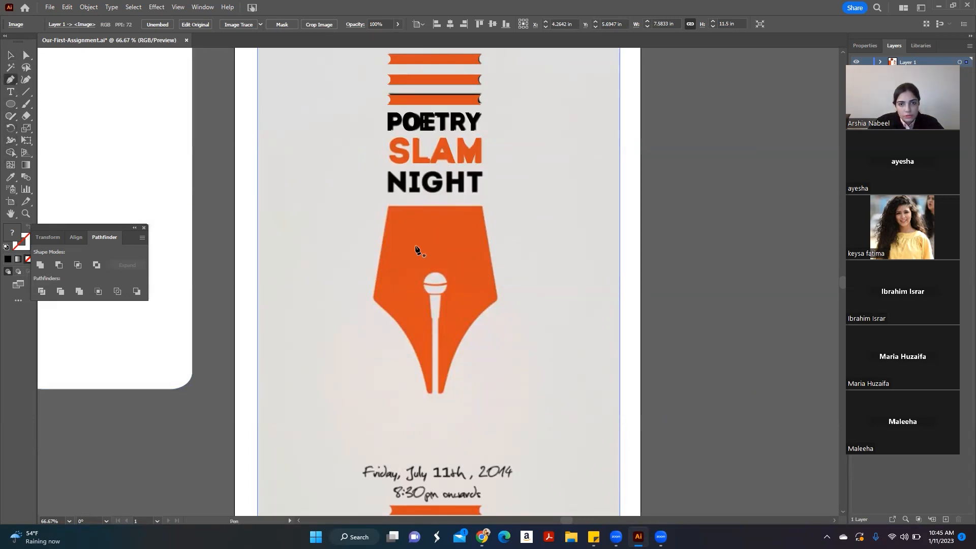
{"action": "key", "text": "ctrl+plus"}
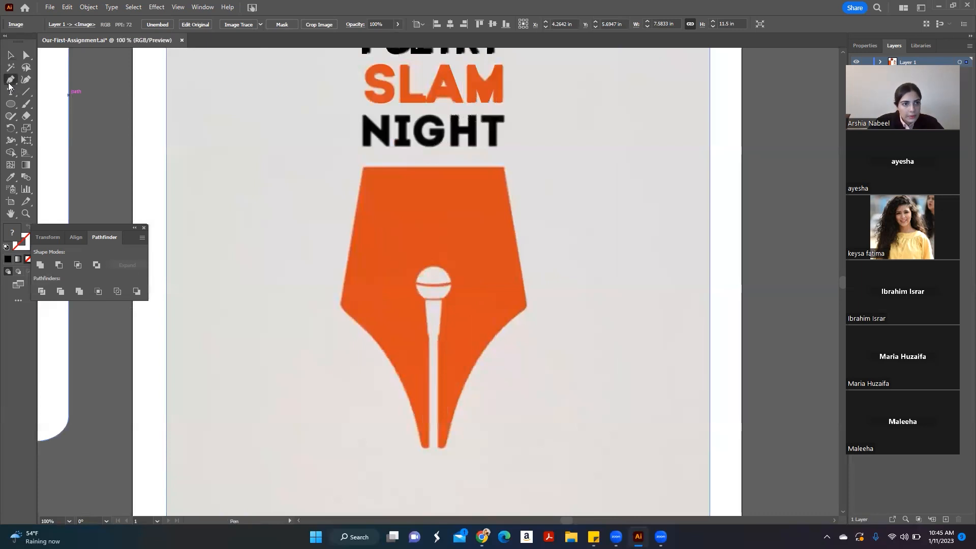
{"action": "left_click", "coordinate": [362, 168]}
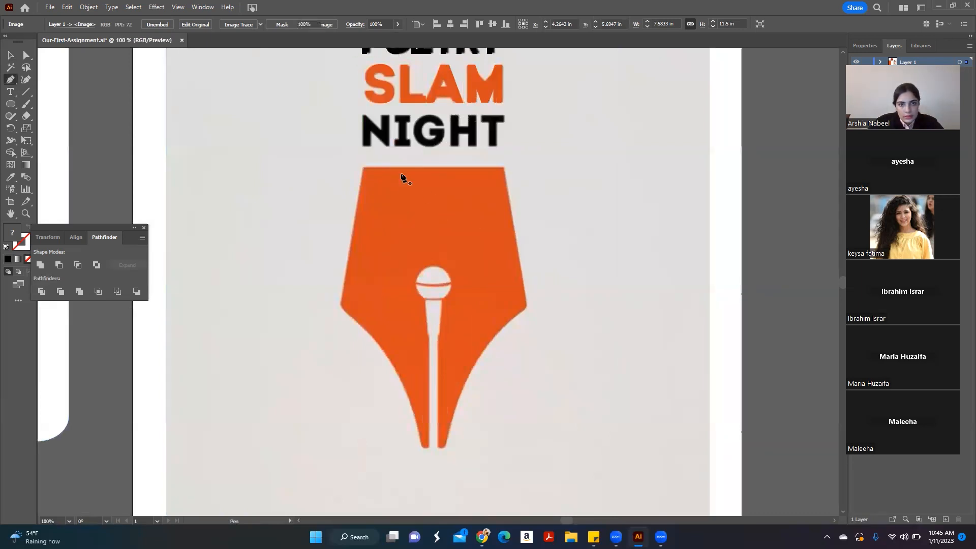
{"action": "left_click", "coordinate": [505, 167]}
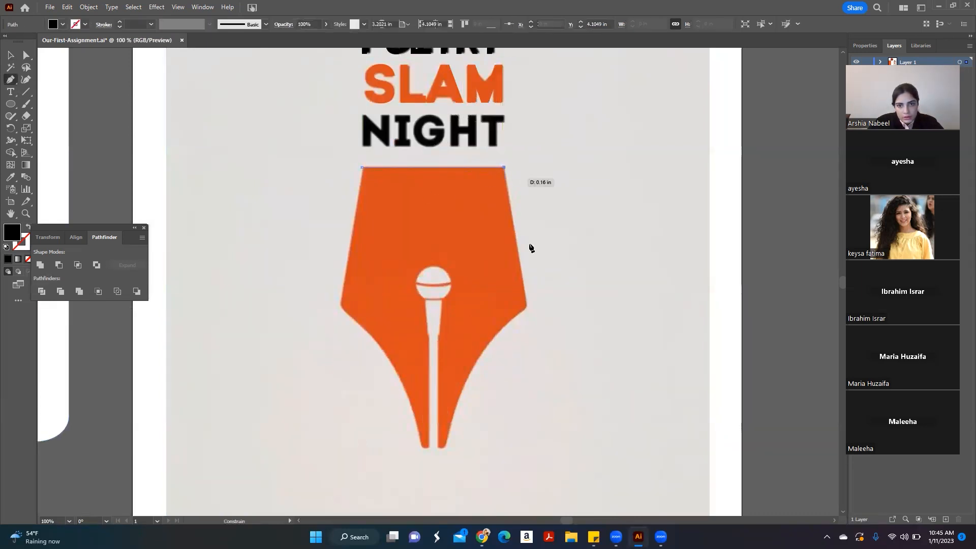
{"action": "left_click", "coordinate": [527, 305]}
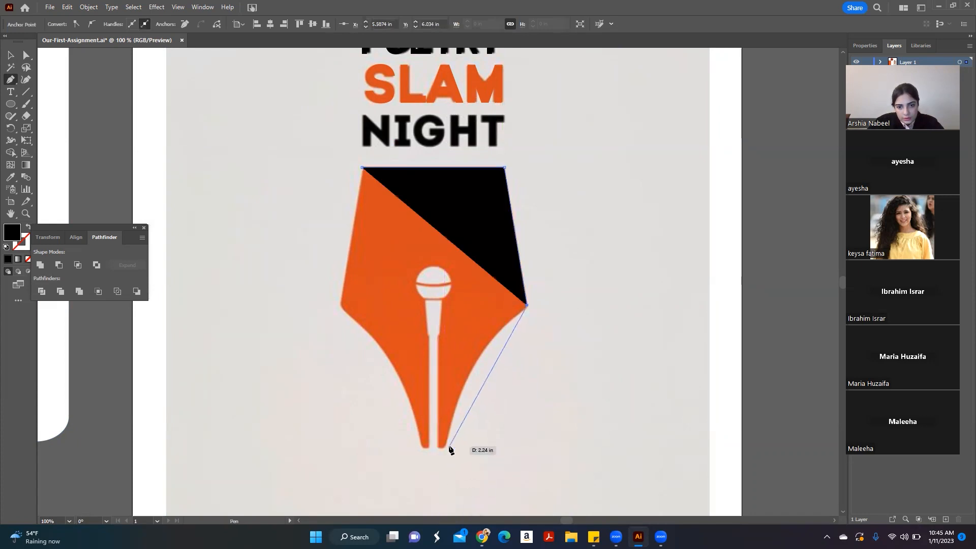
Step: Lower the opacity of the partly traced nib shape to 30%
{"action": "key", "text": "v"}
{"action": "left_click", "coordinate": [499, 215]}
{"action": "left_click", "coordinate": [315, 25]}
{"action": "key", "text": "shift+Down"}
{"action": "key", "text": "shift+Down"}
{"action": "key", "text": "shift+Down"}
{"action": "key", "text": "shift+Down"}
{"action": "key", "text": "shift+Down"}
{"action": "key", "text": "shift+Down"}
{"action": "key", "text": "shift+Down"}
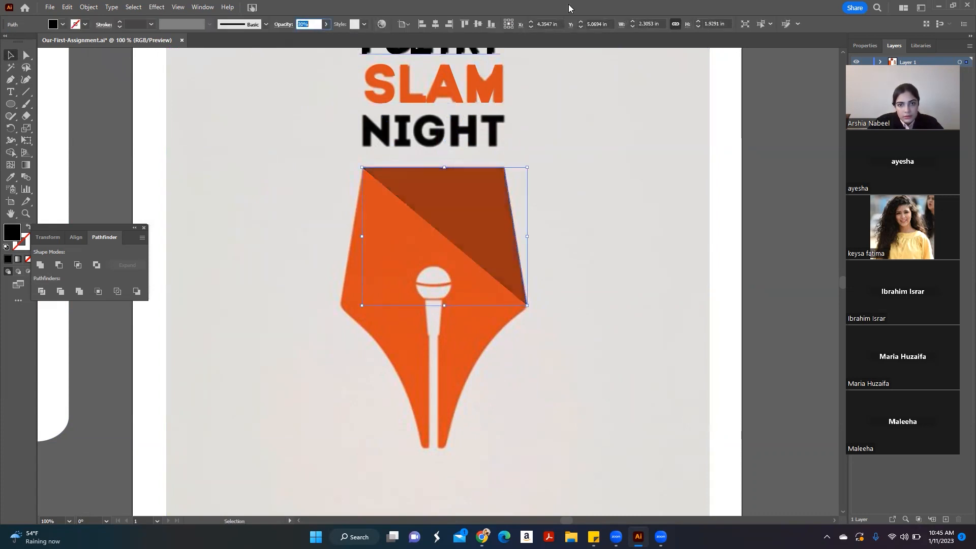
Step: Continue the nib path from its right corner with a curve down to the tip and a short edge across the right prong
{"action": "left_click", "coordinate": [10, 79]}
{"action": "left_click", "coordinate": [526, 305]}
{"action": "left_click", "coordinate": [444, 448]}
{"action": "scroll", "coordinate": [442, 496], "scroll_direction": "down", "scroll_amount": 5}
{"action": "left_click_drag", "start_coordinate": [394, 348], "coordinate": [408, 423]}
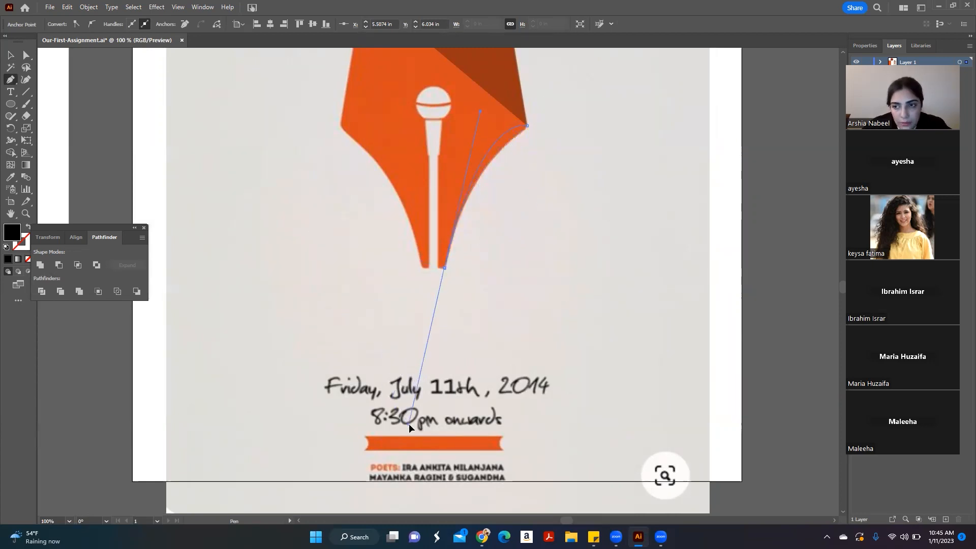
{"action": "left_click_drag", "start_coordinate": [408, 423], "coordinate": [418, 390]}
{"action": "left_click", "coordinate": [445, 269]}
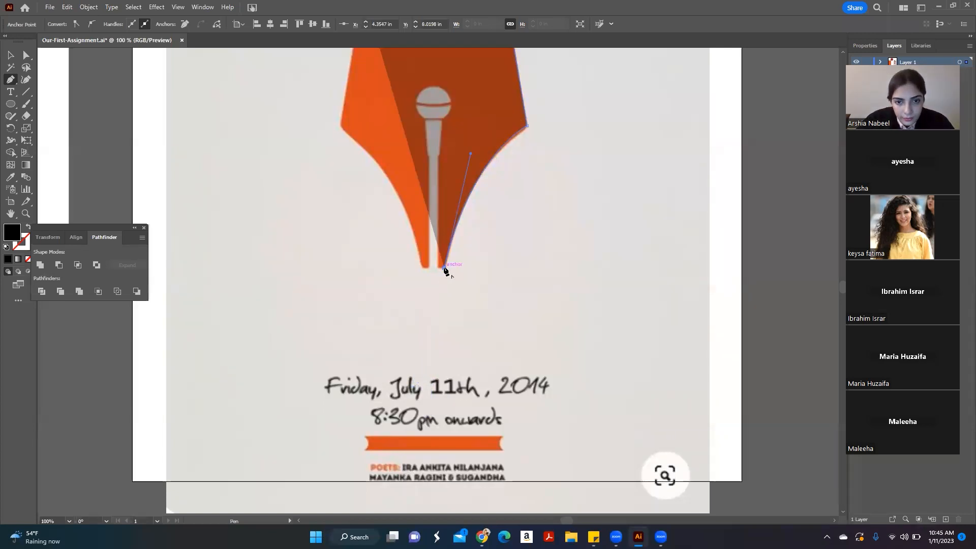
{"action": "left_click_drag", "start_coordinate": [445, 269], "coordinate": [438, 161]}
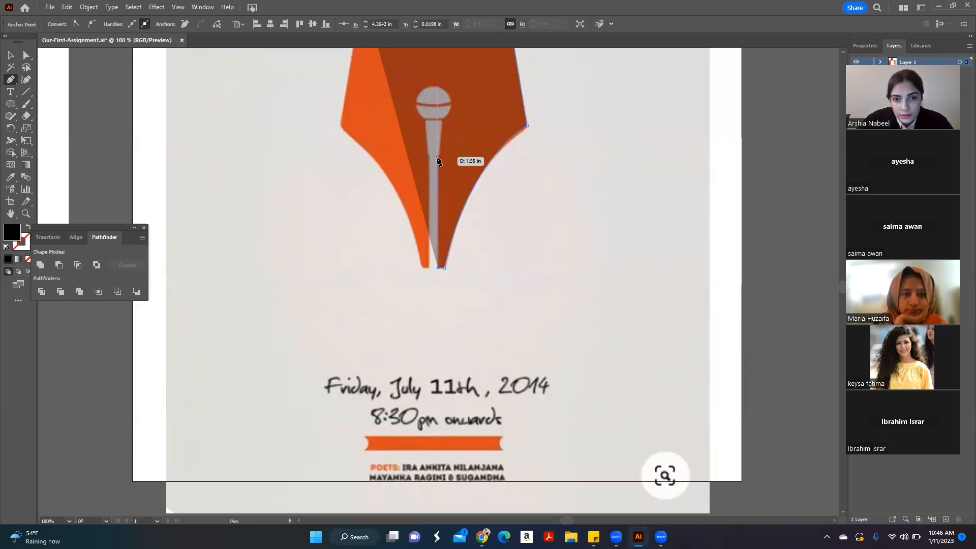
{"action": "left_click_drag", "start_coordinate": [438, 160], "coordinate": [7, 61]}
{"action": "scroll", "coordinate": [438, 161], "scroll_direction": "up", "scroll_amount": 4}
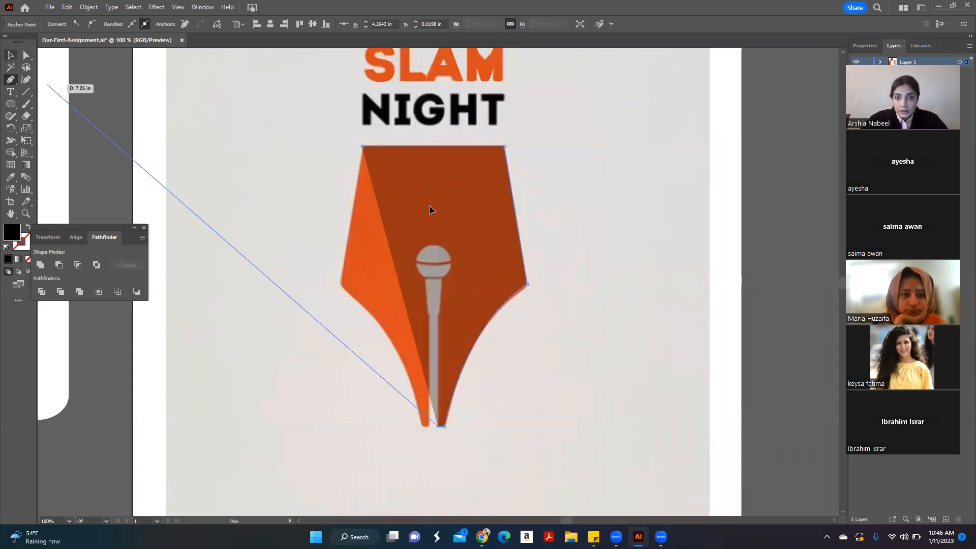
{"action": "key", "text": "v"}
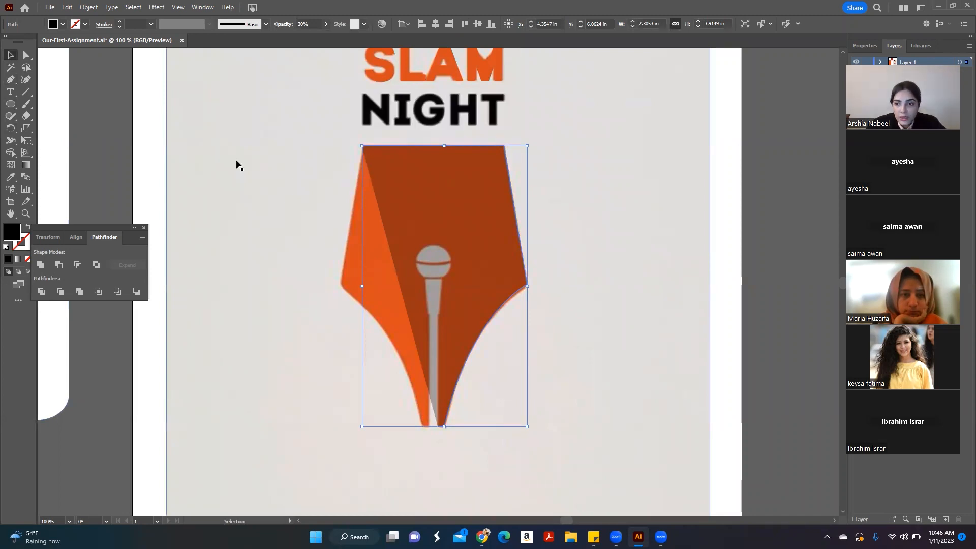
{"action": "left_click", "coordinate": [15, 105]}
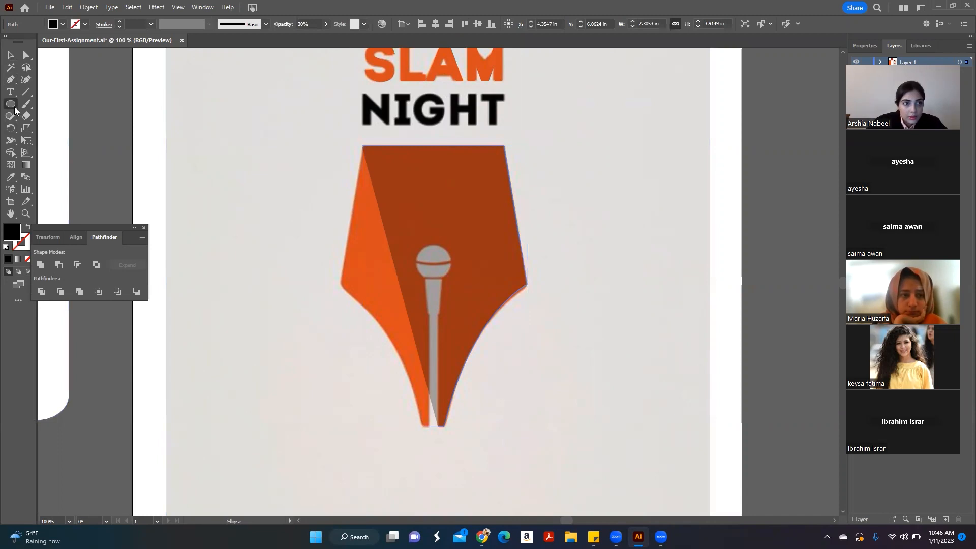
{"action": "left_click", "coordinate": [15, 109]}
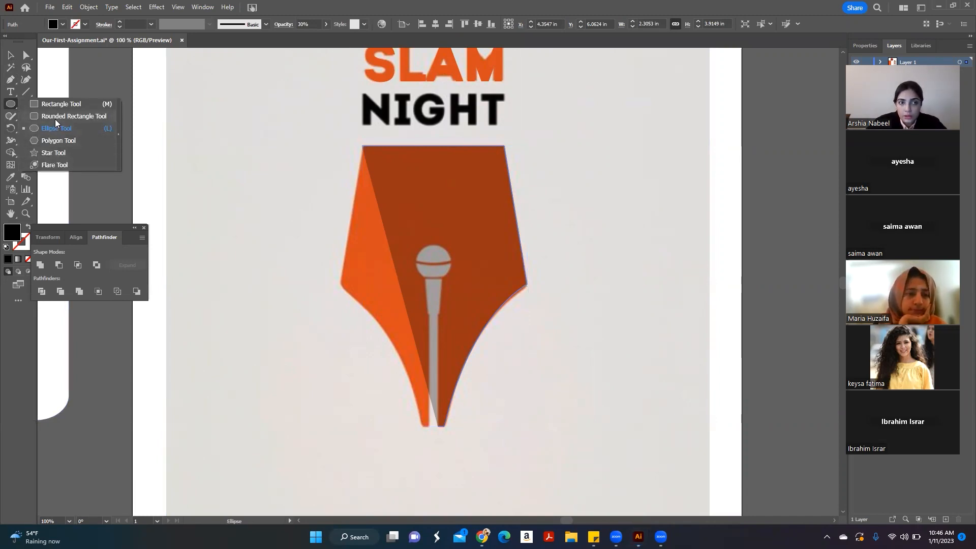
{"action": "left_click", "coordinate": [10, 52]}
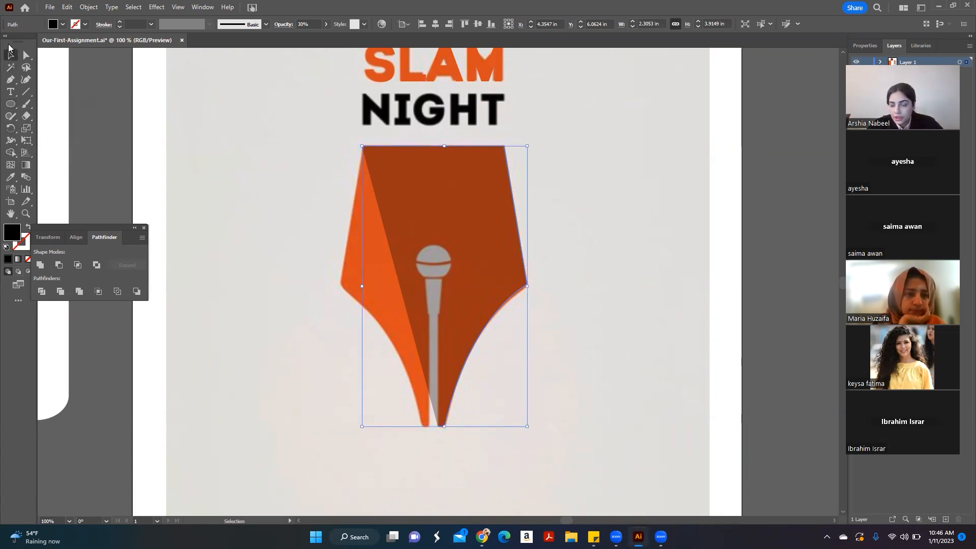
Step: Draw a straight-sided sample shape beside the nib with the Pen tool, and delete it
{"action": "left_click", "coordinate": [11, 79]}
{"action": "left_click", "coordinate": [587, 182]}
{"action": "left_click", "coordinate": [681, 171]}
{"action": "left_click", "coordinate": [664, 271]}
{"action": "left_click", "coordinate": [555, 311]}
{"action": "left_click", "coordinate": [587, 183]}
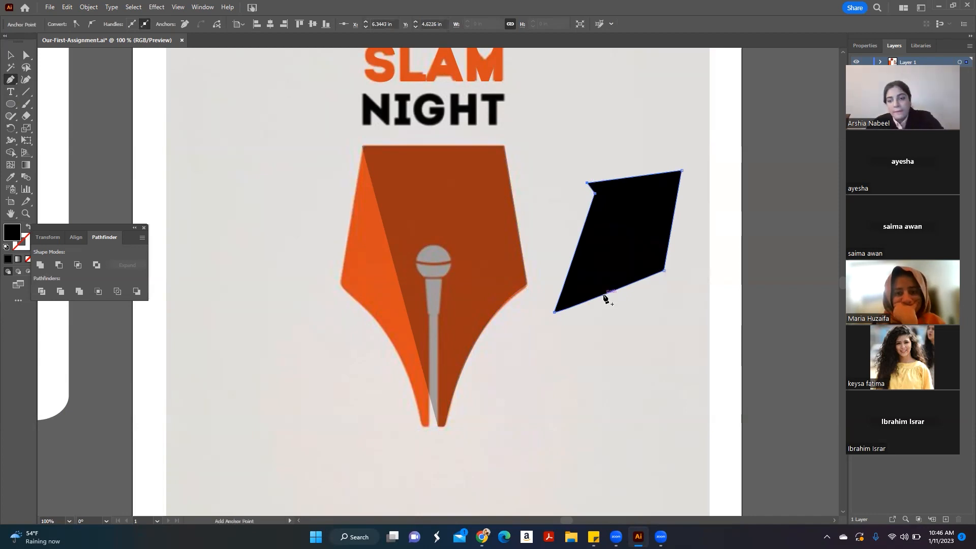
{"action": "key", "text": "Delete"}
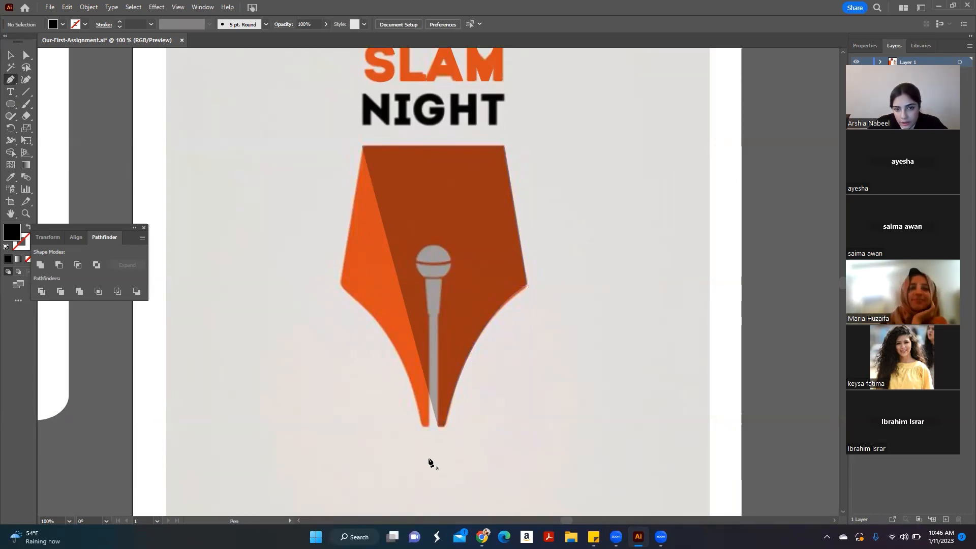
Step: Trace up the nib's central slit, around the microphone handle, and back down to the bottom of the left prong
{"action": "left_click_drag", "start_coordinate": [440, 427], "coordinate": [440, 432]}
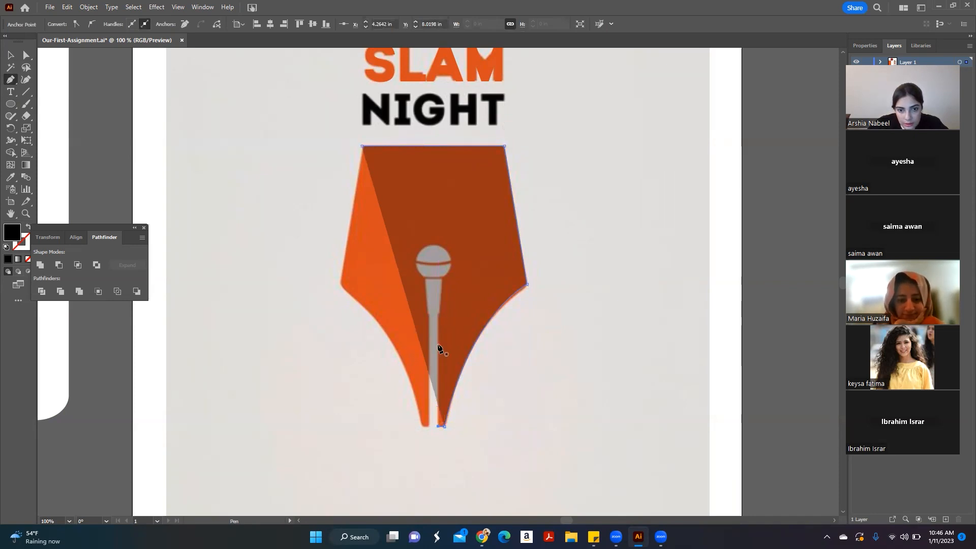
{"action": "left_click_drag", "start_coordinate": [439, 427], "coordinate": [470, 312]}
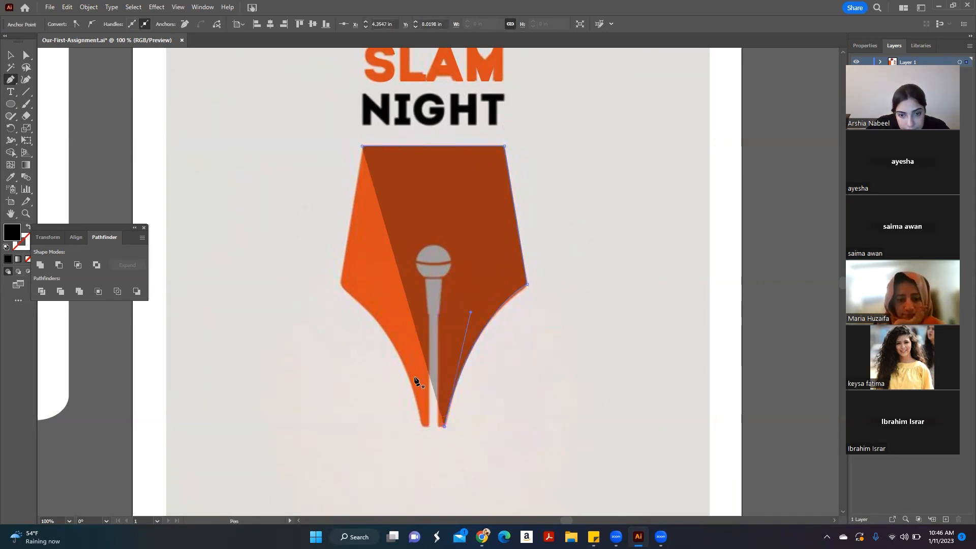
{"action": "left_click_drag", "start_coordinate": [438, 427], "coordinate": [440, 312]}
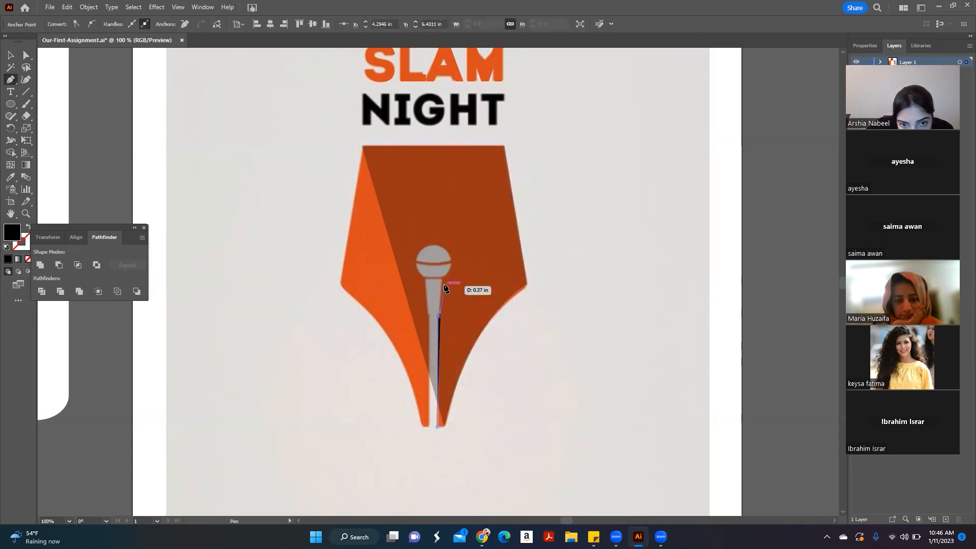
{"action": "left_click", "coordinate": [444, 280]}
{"action": "left_click", "coordinate": [425, 279]}
{"action": "left_click", "coordinate": [428, 316]}
{"action": "left_click", "coordinate": [429, 426]}
{"action": "left_click", "coordinate": [421, 426]}
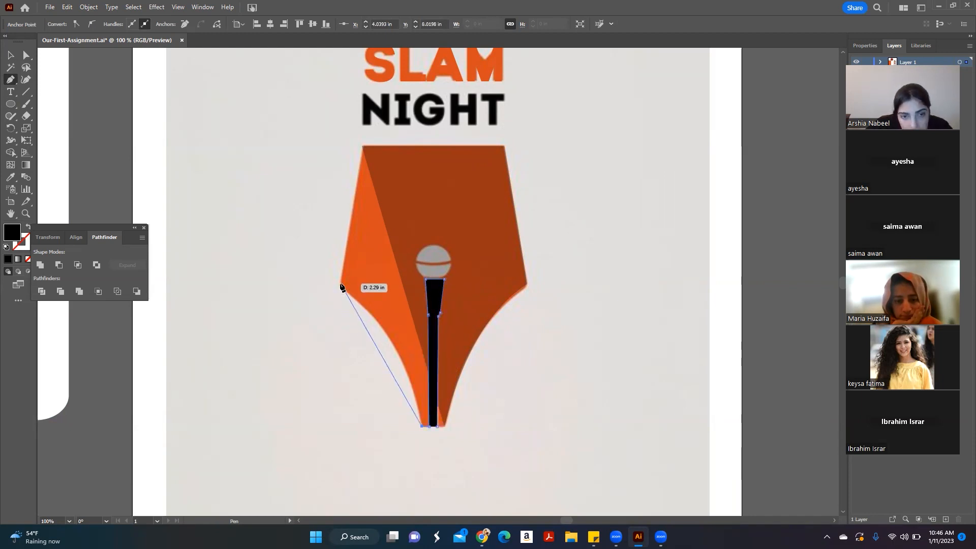
Step: Curve the path up to the nib's left corner, remove the outgoing handle, and close the outline at the top-left corner
{"action": "left_click_drag", "start_coordinate": [340, 283], "coordinate": [280, 242]}
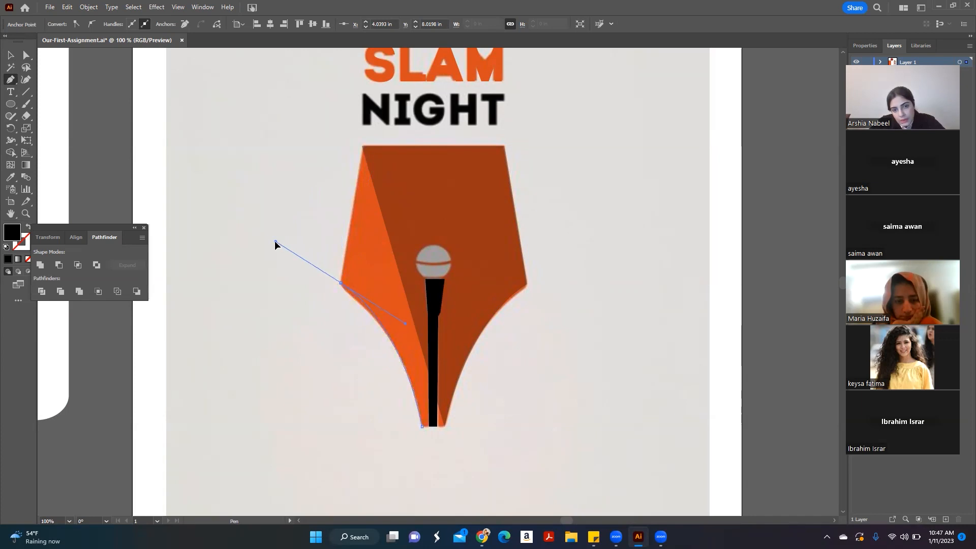
{"action": "left_click_drag", "start_coordinate": [275, 242], "coordinate": [275, 242]}
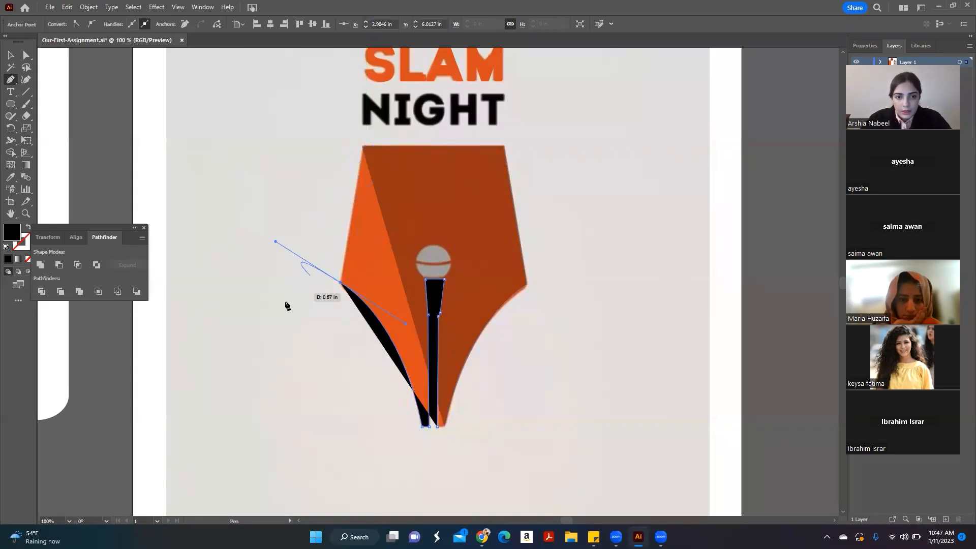
{"action": "left_click", "coordinate": [340, 283]}
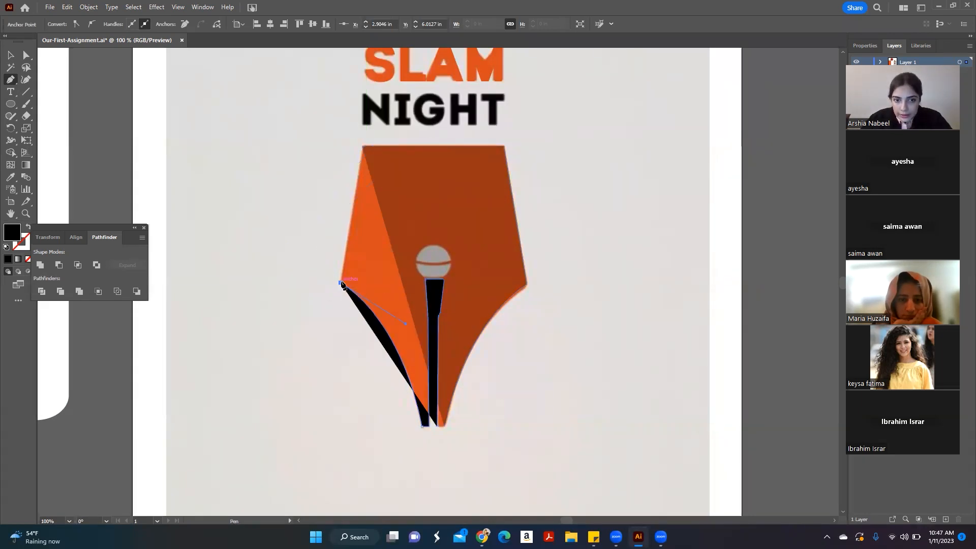
{"action": "left_click", "coordinate": [362, 146]}
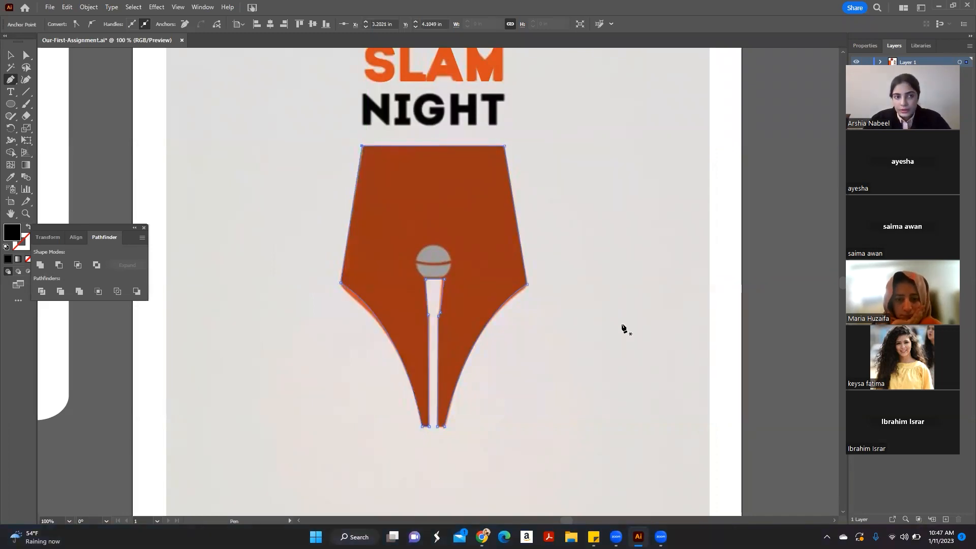
{"action": "key", "text": "v"}
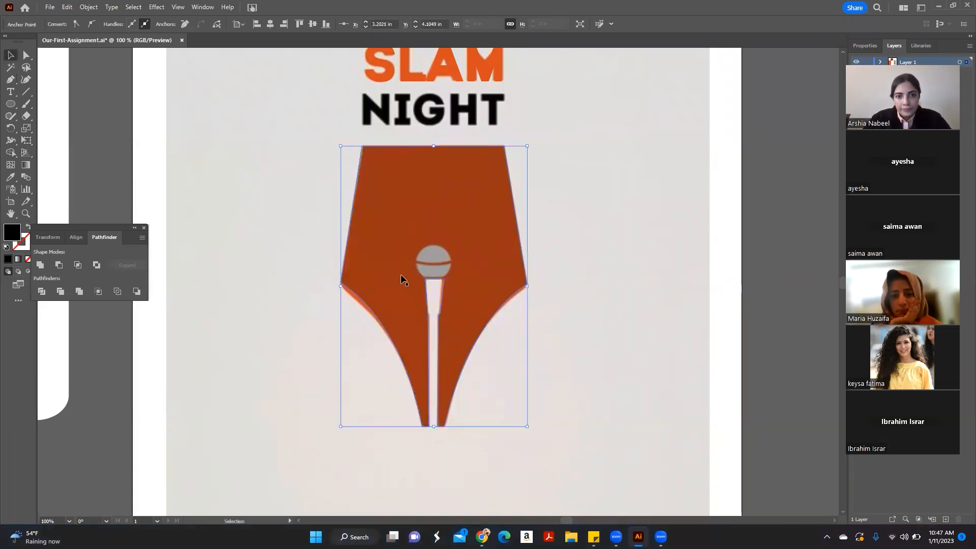
Step: Raise the opacity of the completed nib shape to 100%
{"action": "left_click", "coordinate": [472, 224]}
{"action": "left_click", "coordinate": [325, 24]}
{"action": "left_click_drag", "start_coordinate": [298, 38], "coordinate": [411, 56]}
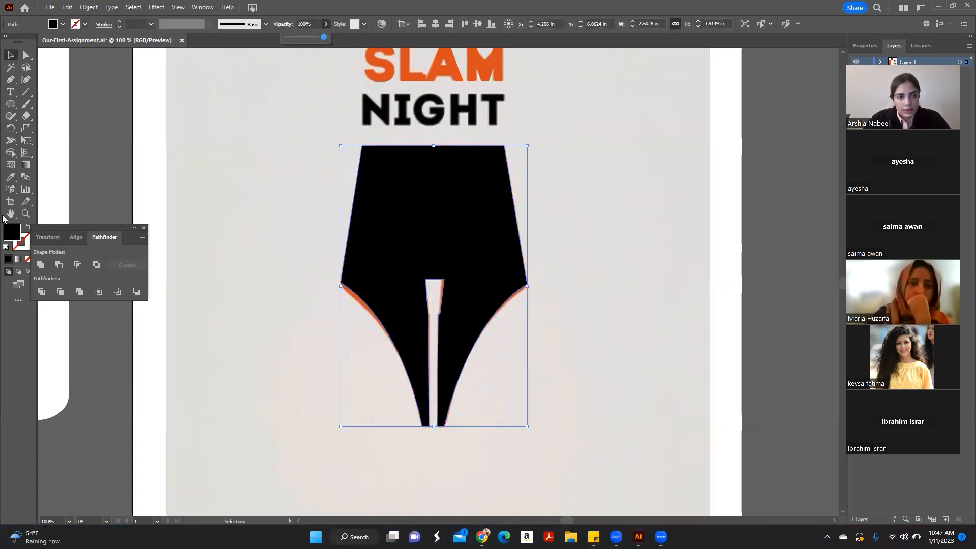
Step: Fill the nib shape with the orange sampled from the SLAM text using the Eyedropper
{"action": "double_click", "coordinate": [12, 233]}
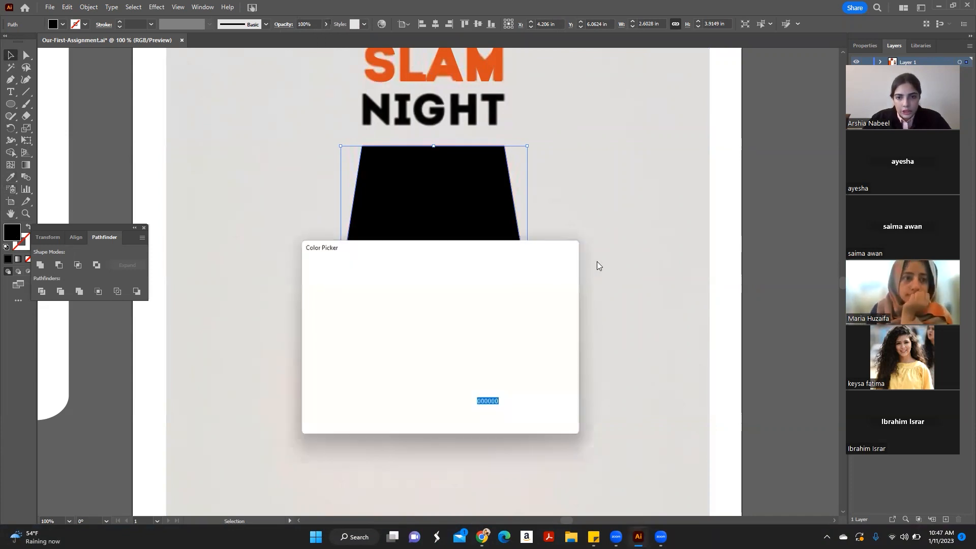
{"action": "left_click", "coordinate": [553, 291]}
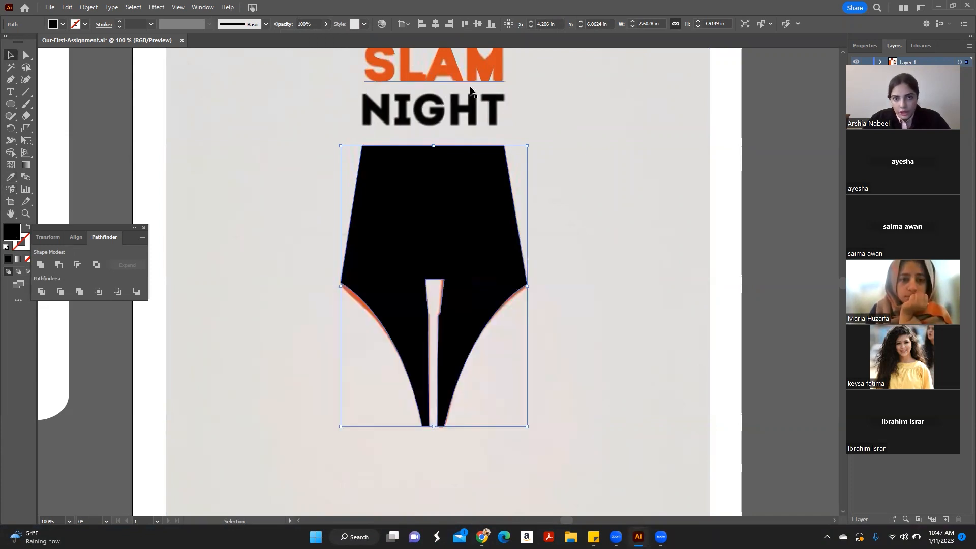
{"action": "left_click", "coordinate": [10, 178]}
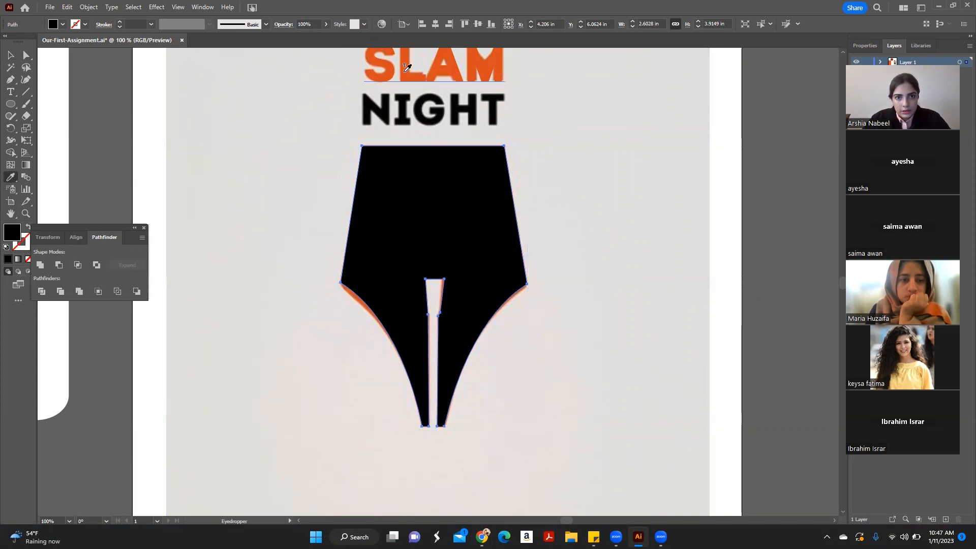
{"action": "left_click", "coordinate": [407, 68]}
{"action": "left_click", "coordinate": [11, 56]}
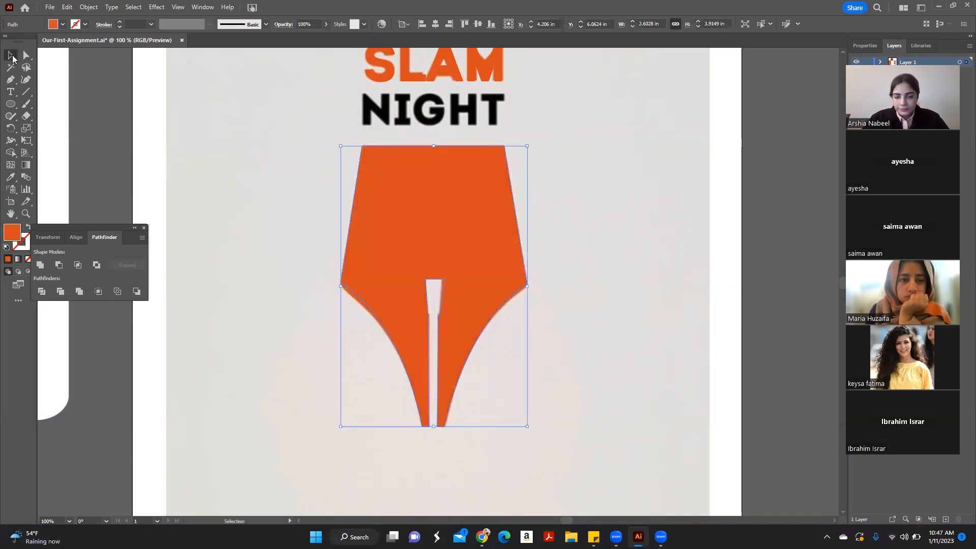
Step: Move the reference poster image off the artboard into the empty canvas area beside its right edge
{"action": "key", "text": "ctrl+minus"}
{"action": "key", "text": "ctrl+minus"}
{"action": "left_click", "coordinate": [670, 161]}
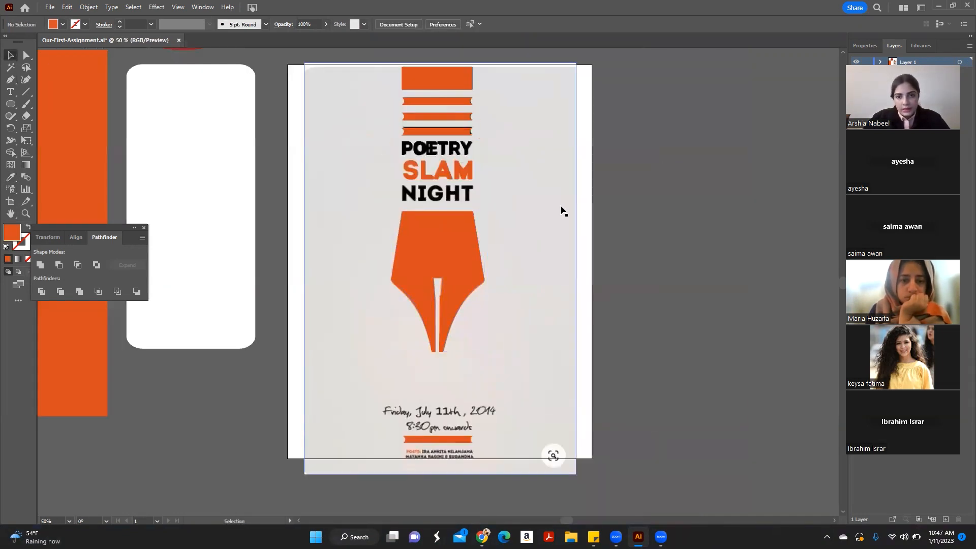
{"action": "left_click_drag", "start_coordinate": [518, 212], "coordinate": [806, 209]}
{"action": "left_click_drag", "start_coordinate": [689, 235], "coordinate": [736, 218]}
{"action": "scroll", "coordinate": [644, 273], "scroll_direction": "up", "scroll_amount": 3}
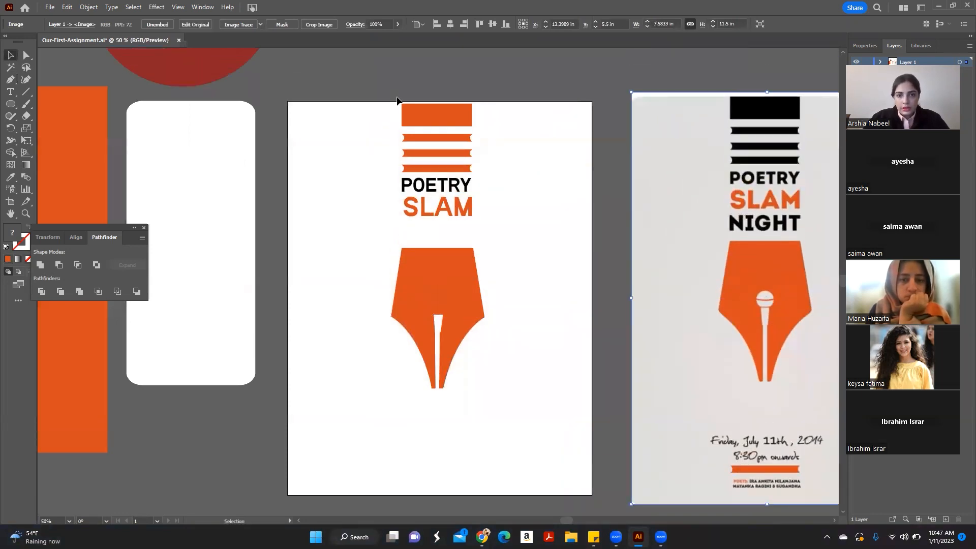
Step: Fill the header block and the stripes below it with the black sampled from the reference poster's stripes using the Eyedropper
{"action": "left_click", "coordinate": [468, 177]}
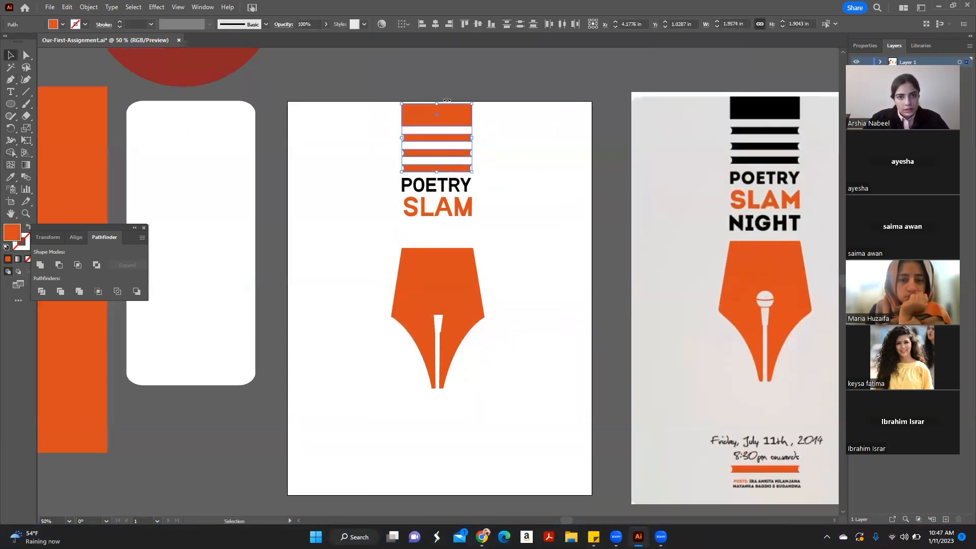
{"action": "left_click", "coordinate": [387, 81]}
{"action": "mouse_move", "coordinate": [480, 154]}
{"action": "left_mouse_down"}
{"action": "mouse_move", "coordinate": [483, 170]}
{"action": "mouse_move", "coordinate": [472, 170]}
{"action": "left_mouse_up"}
{"action": "left_click", "coordinate": [12, 182]}
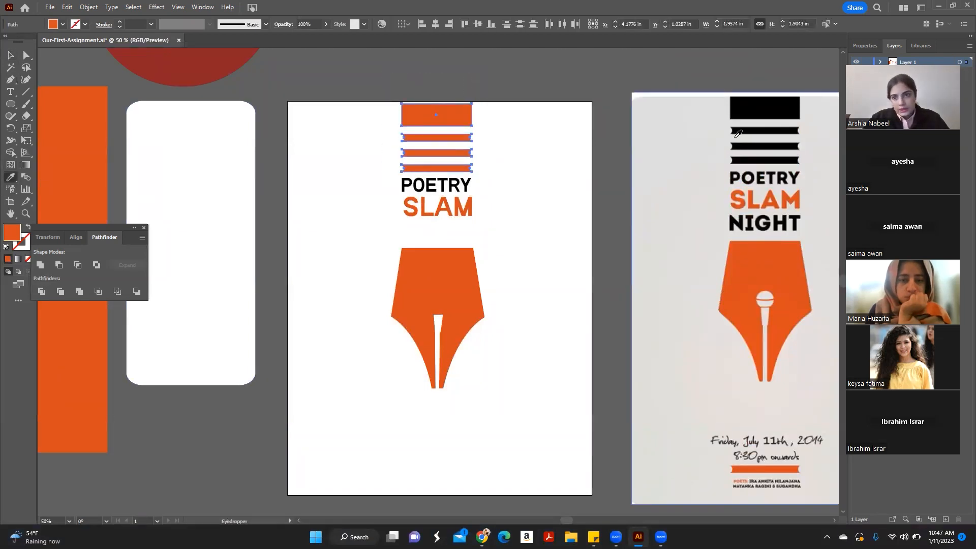
{"action": "left_click", "coordinate": [764, 130]}
{"action": "left_click", "coordinate": [11, 56]}
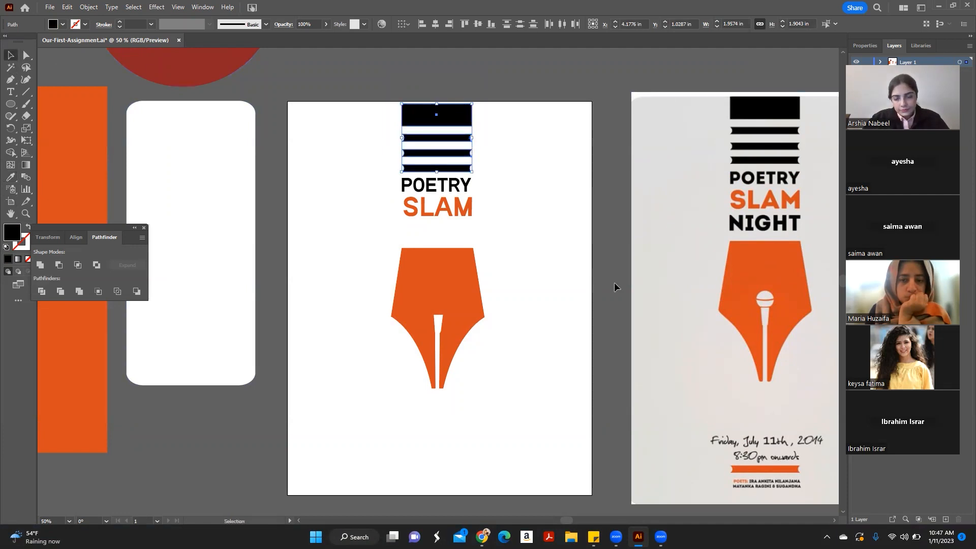
{"action": "left_click", "coordinate": [615, 280]}
Step: Shift the nib to the right and the SLAM text to the left, out of line with the header
{"action": "scroll", "coordinate": [574, 270], "scroll_direction": "down", "scroll_amount": 1}
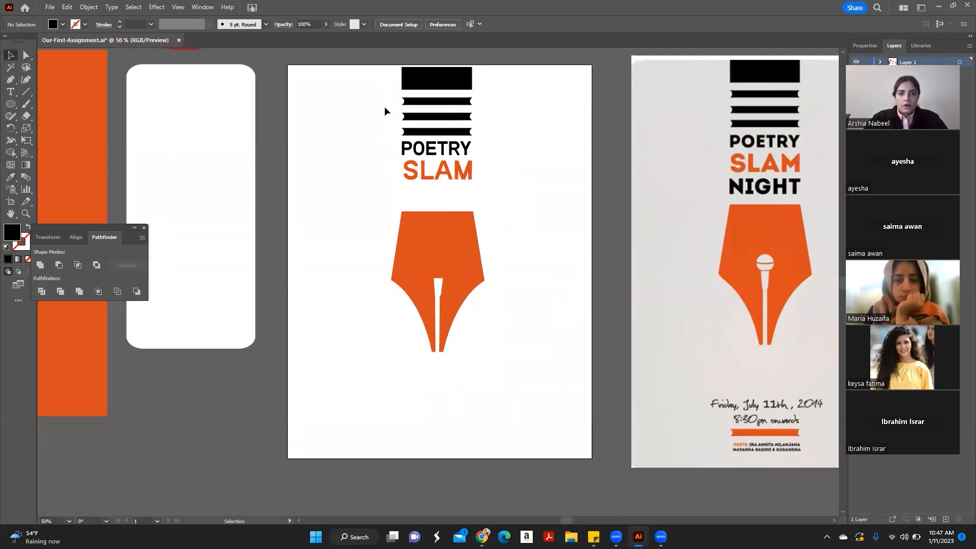
{"action": "left_click_drag", "start_coordinate": [455, 255], "coordinate": [507, 258]}
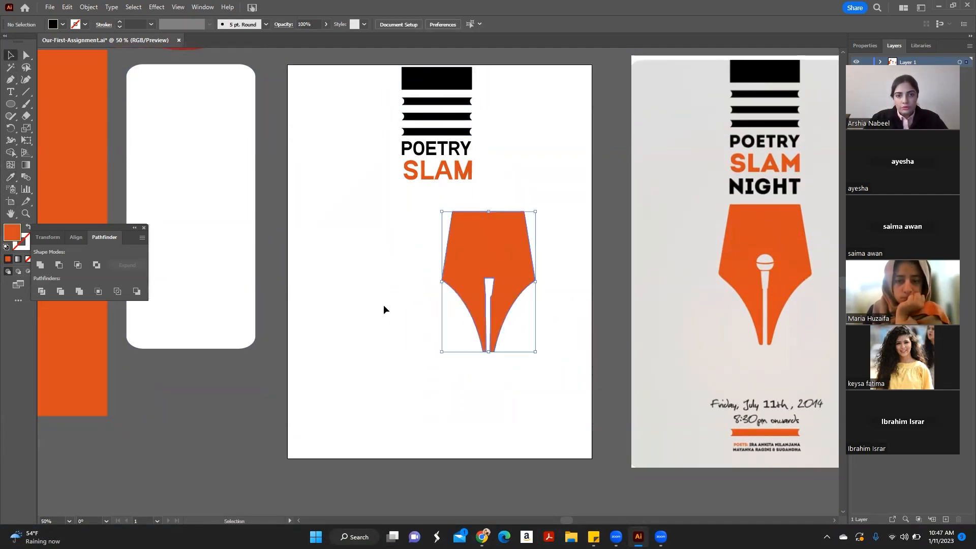
{"action": "left_click_drag", "start_coordinate": [442, 182], "coordinate": [387, 182]}
{"action": "left_click", "coordinate": [358, 276]}
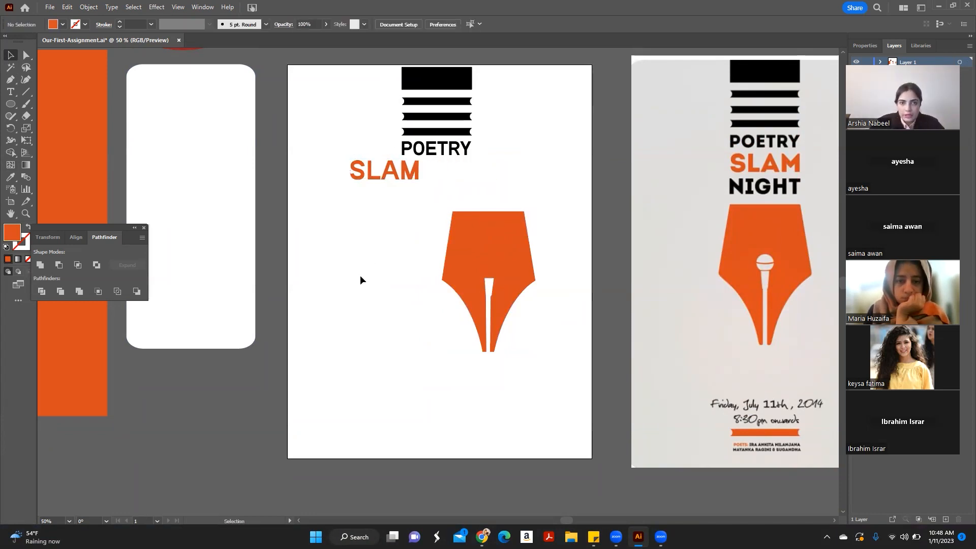
Step: Align the header, title texts and nib by horizontal centers, right edges and left edges, ending with horizontal centers
{"action": "left_click_drag", "start_coordinate": [435, 114], "coordinate": [556, 346]}
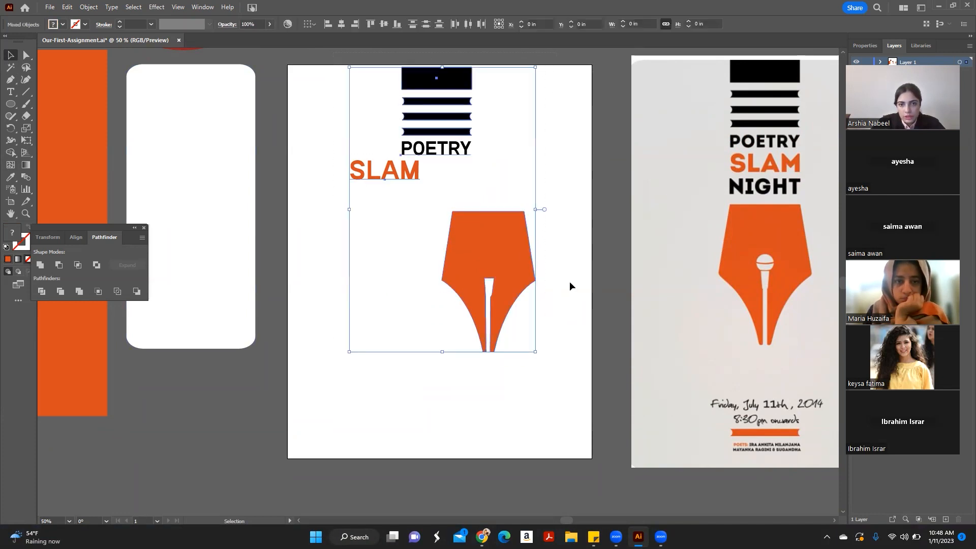
{"action": "left_click", "coordinate": [340, 25]}
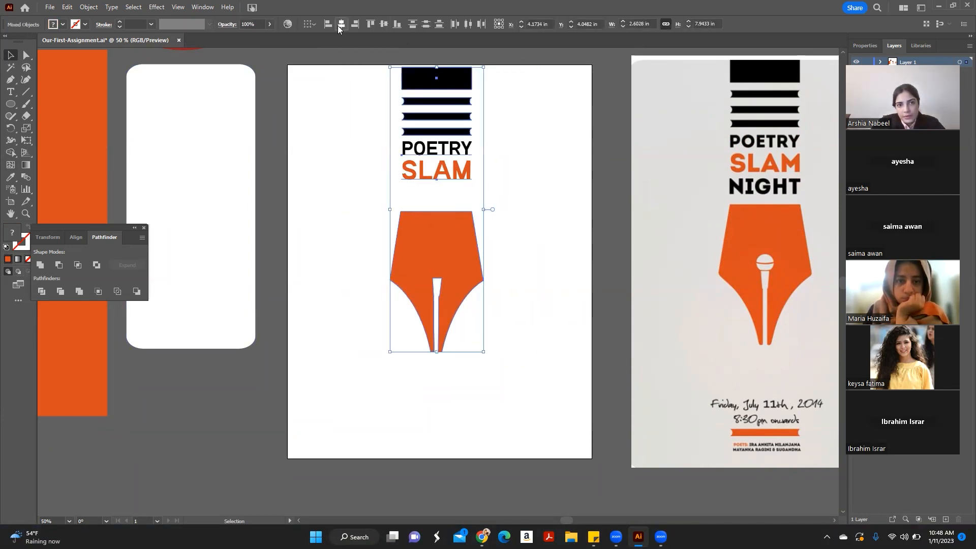
{"action": "left_click", "coordinate": [355, 24]}
{"action": "left_click", "coordinate": [328, 24]}
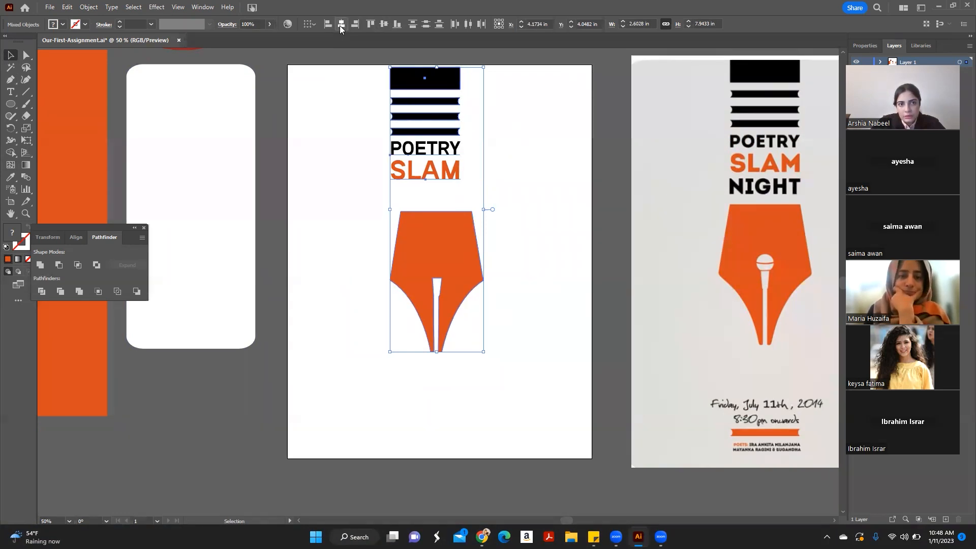
{"action": "left_click", "coordinate": [341, 24]}
{"action": "left_click", "coordinate": [536, 206]}
Step: Shift the poster artwork left of center and draw a thin orange rectangle across the artboard's full 8.5 in width near its bottom
{"action": "left_click_drag", "start_coordinate": [341, 68], "coordinate": [545, 359]}
{"action": "left_click_drag", "start_coordinate": [434, 257], "coordinate": [407, 258]}
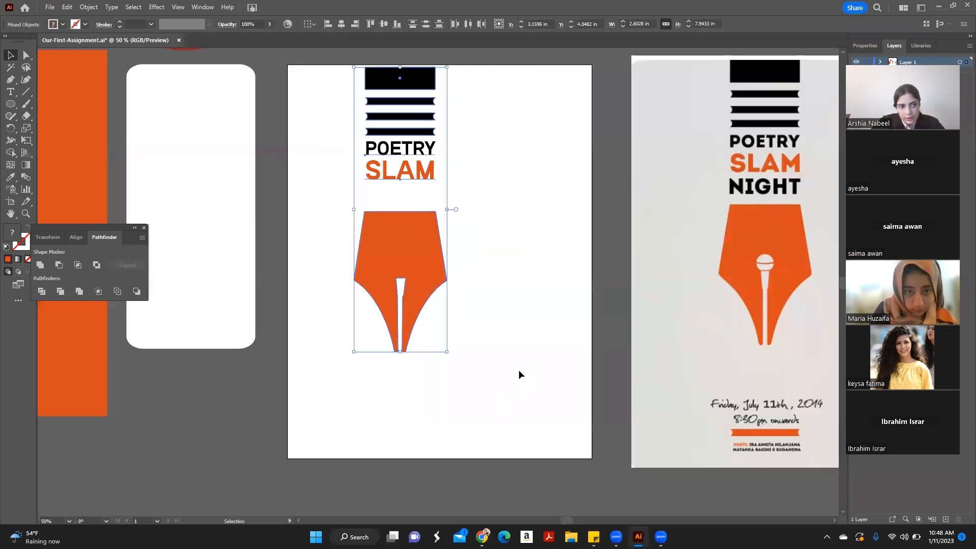
{"action": "left_click", "coordinate": [11, 104]}
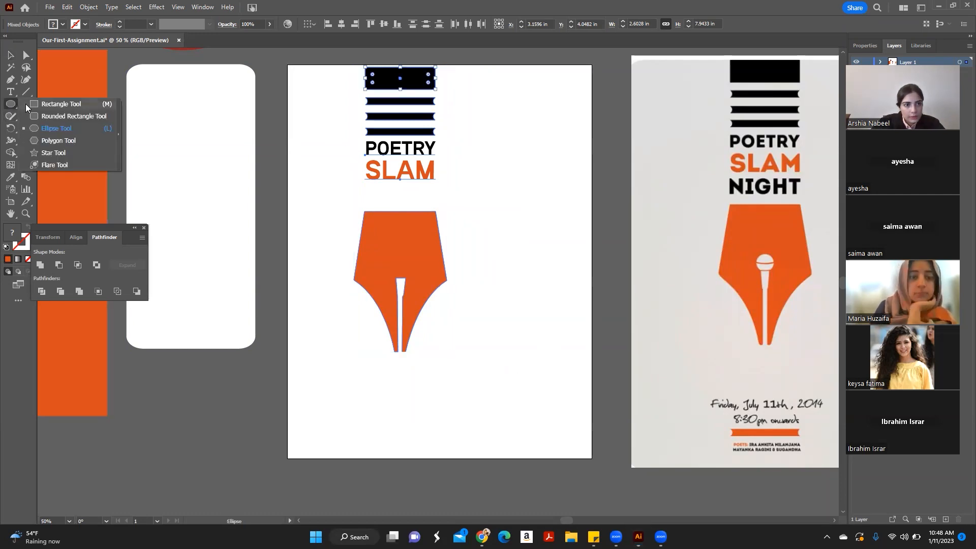
{"action": "left_click", "coordinate": [35, 103]}
{"action": "left_click_drag", "start_coordinate": [288, 416], "coordinate": [592, 427]}
Step: Align the header, title texts, nib and full-width orange bar by their horizontal centers
{"action": "key", "text": "v"}
{"action": "left_click_drag", "start_coordinate": [327, 69], "coordinate": [522, 457]}
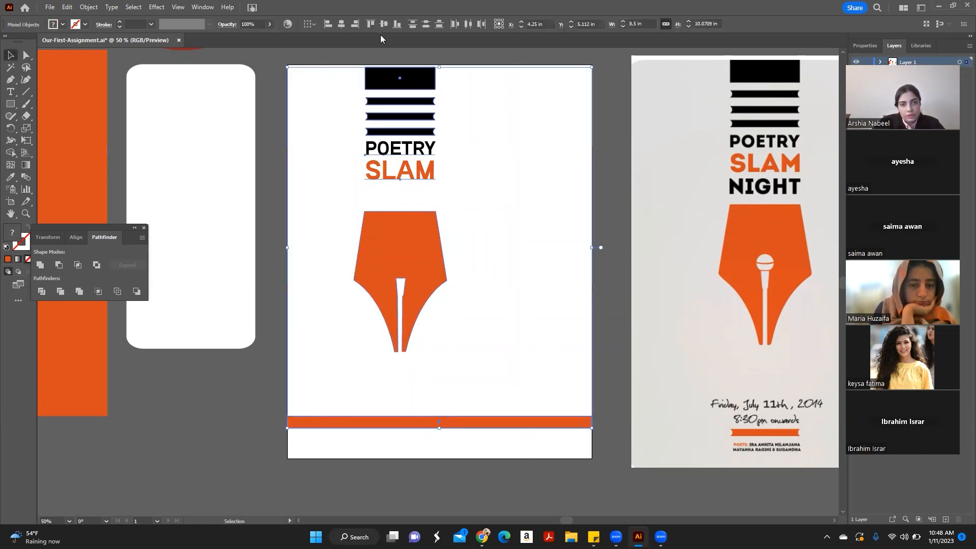
{"action": "left_click", "coordinate": [341, 24]}
{"action": "left_click_drag", "start_coordinate": [486, 426], "coordinate": [524, 425]}
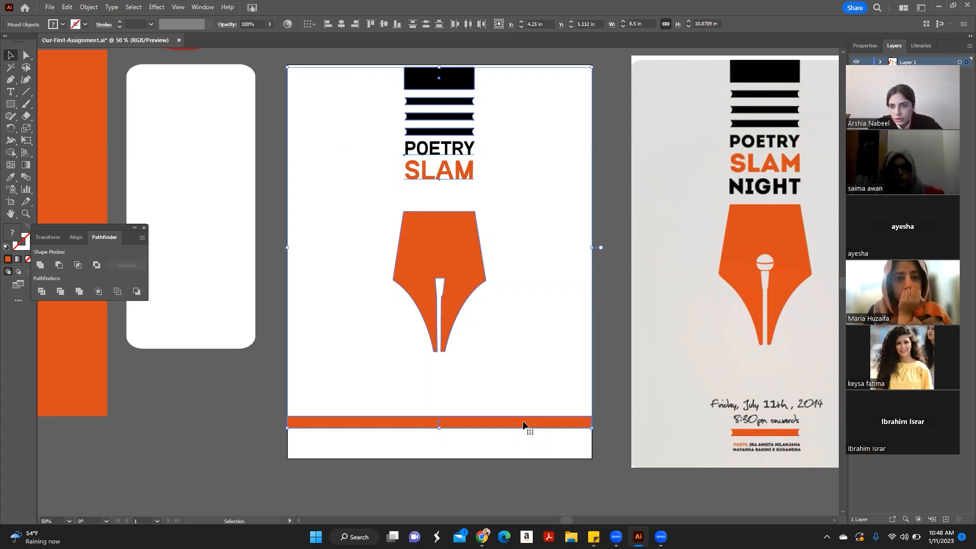
{"action": "left_click", "coordinate": [529, 385]}
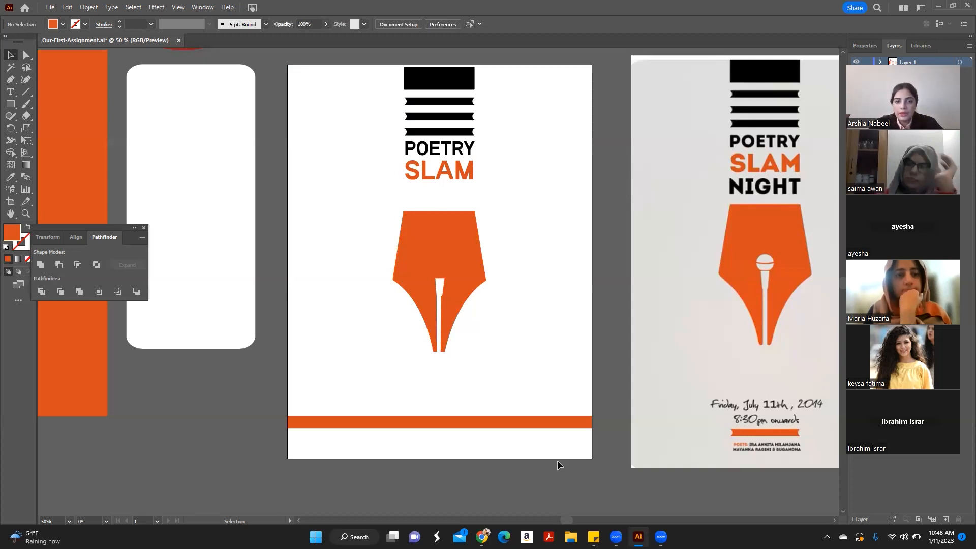
{"action": "left_click", "coordinate": [13, 94]}
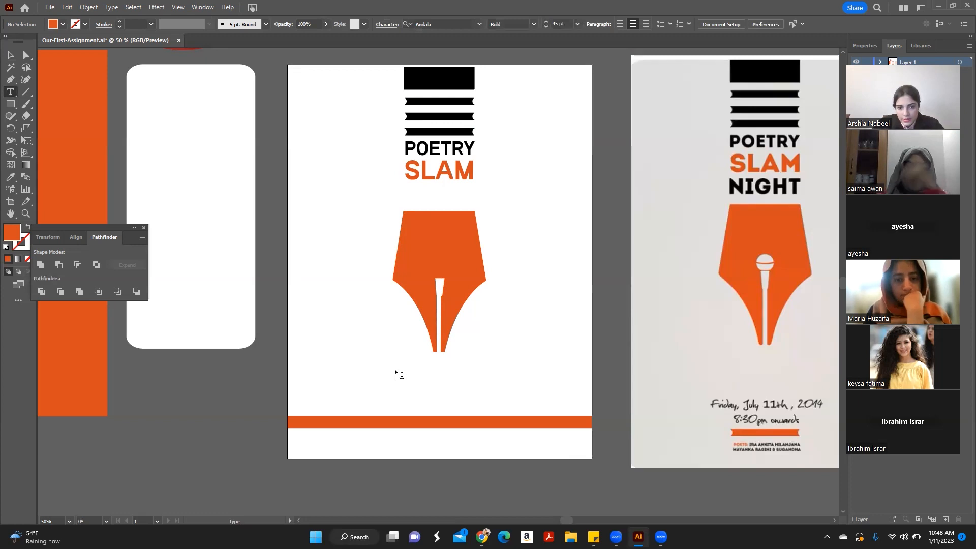
{"action": "left_click", "coordinate": [415, 377]}
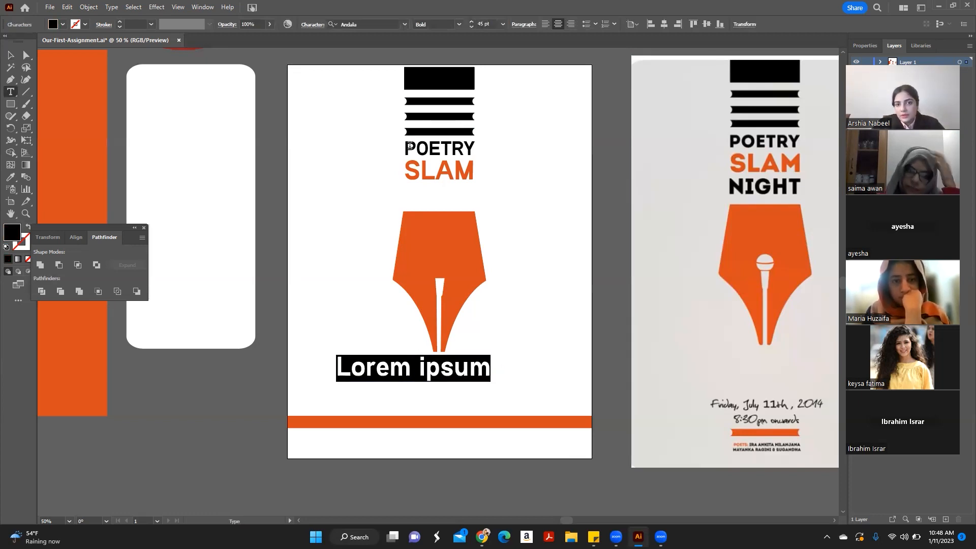
{"action": "left_click", "coordinate": [11, 56]}
{"action": "key", "text": "Delete"}
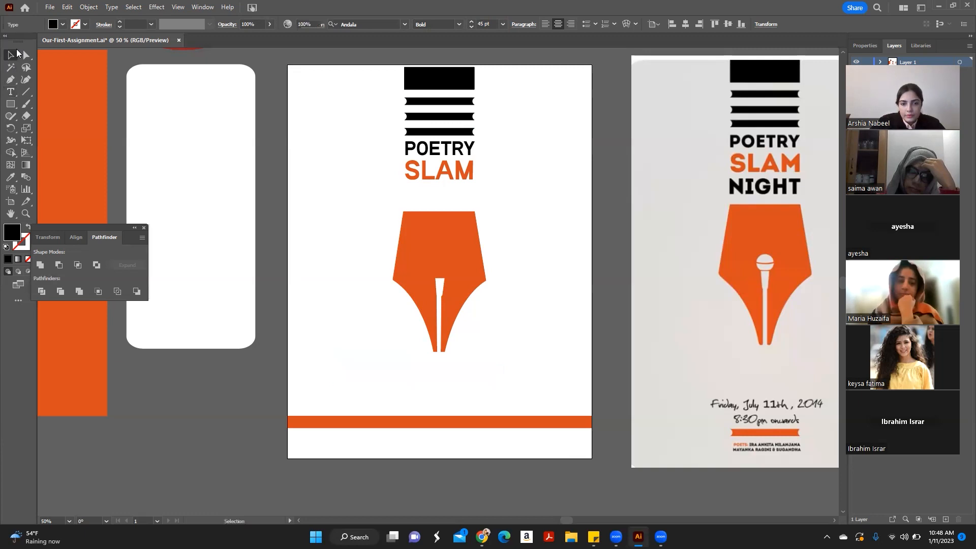
Step: Draw a wide area-text frame between the nib and the orange bar and set its font size to 10 pt
{"action": "left_click", "coordinate": [10, 92]}
{"action": "left_click_drag", "start_coordinate": [327, 364], "coordinate": [560, 402]}
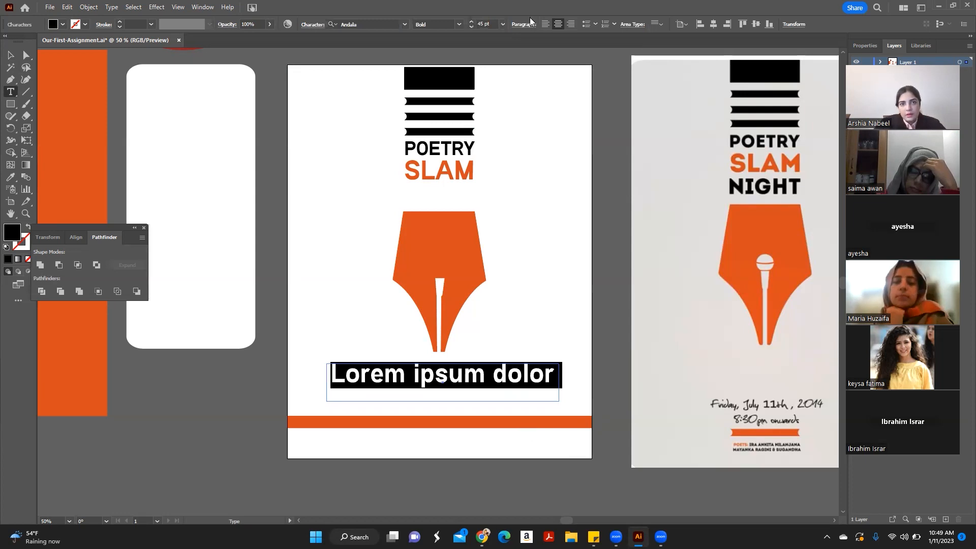
{"action": "left_click", "coordinate": [487, 24]}
{"action": "key", "text": "shift+Down"}
{"action": "key", "text": "shift+Down"}
{"action": "key", "text": "shift+Down"}
{"action": "key", "text": "shift+Down"}
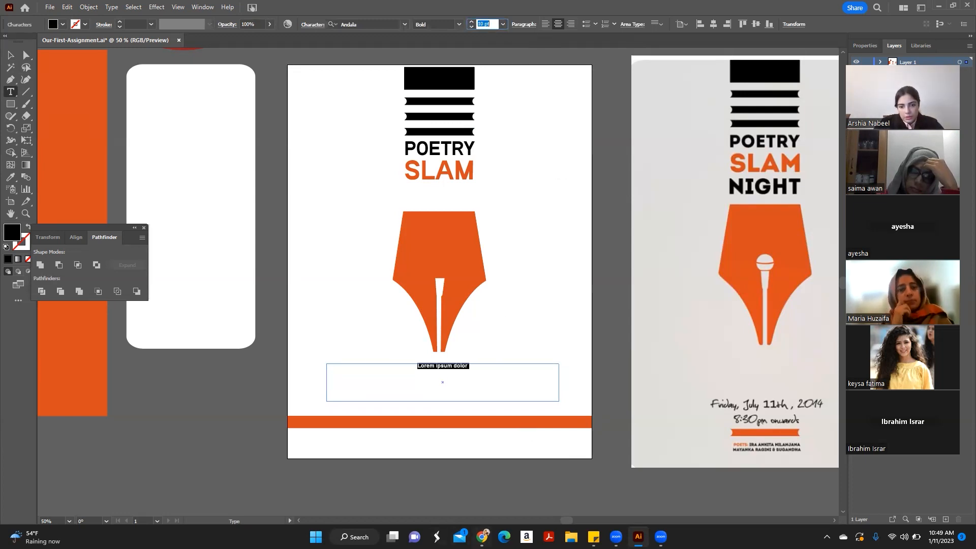
Step: Switch to Chrome, search for "lorem ipsum" in a new tab and open the lipsum.com site
{"action": "left_click", "coordinate": [482, 537]}
{"action": "left_click", "coordinate": [850, 8]}
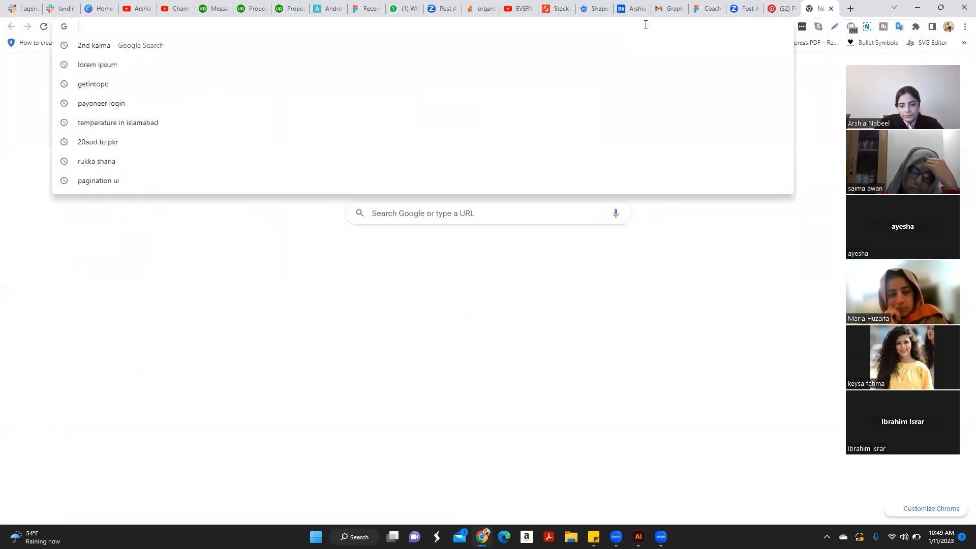
{"action": "type", "text": "lorem"}
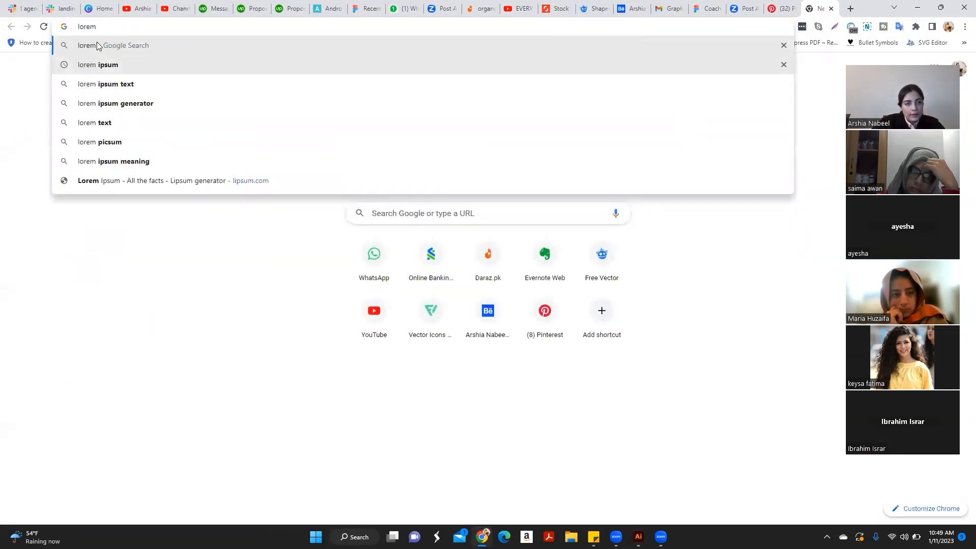
{"action": "left_click", "coordinate": [89, 64]}
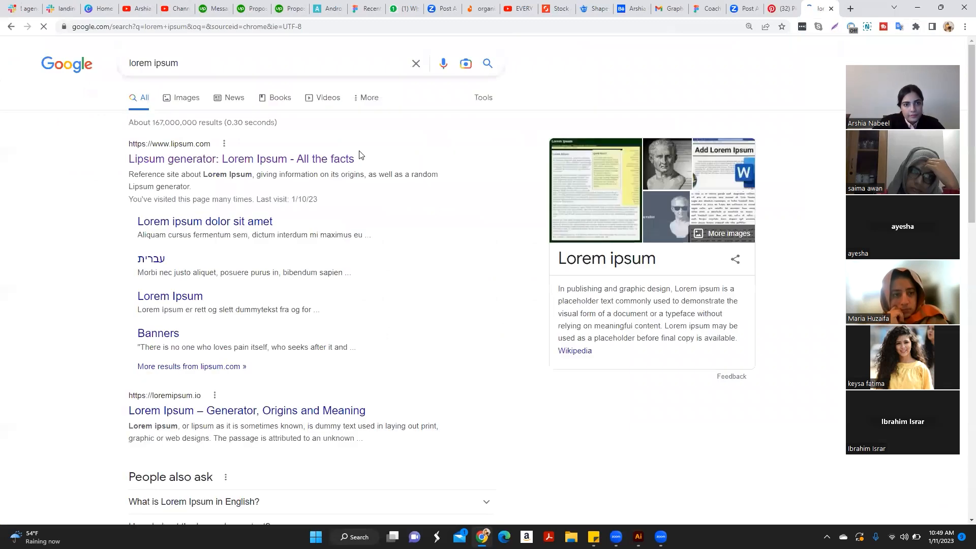
{"action": "left_click", "coordinate": [237, 159]}
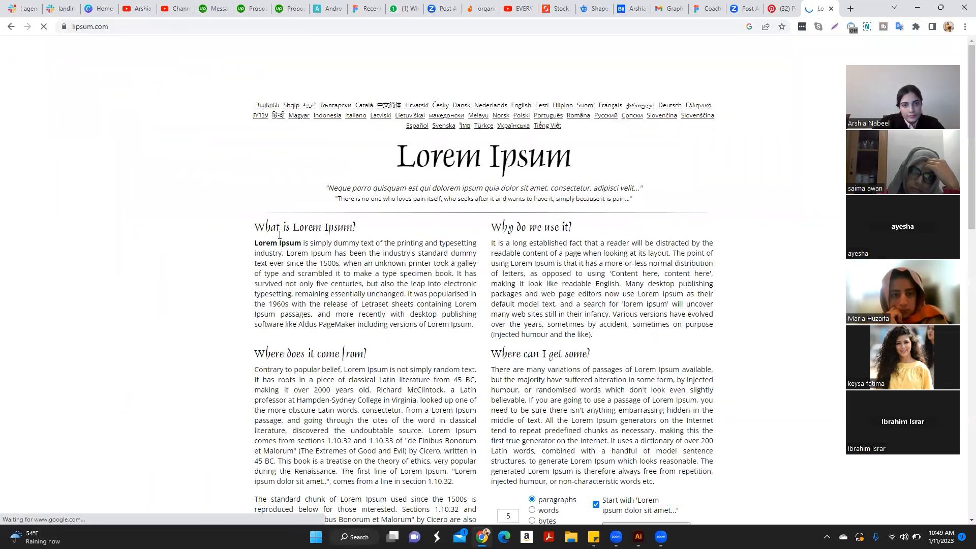
Step: Copy the "What is Lorem Ipsum?" text up to "ever since the 1500s," and paste it into the text frame in Illustrator
{"action": "left_click_drag", "start_coordinate": [253, 244], "coordinate": [340, 263]}
{"action": "key", "text": "ctrl+c"}
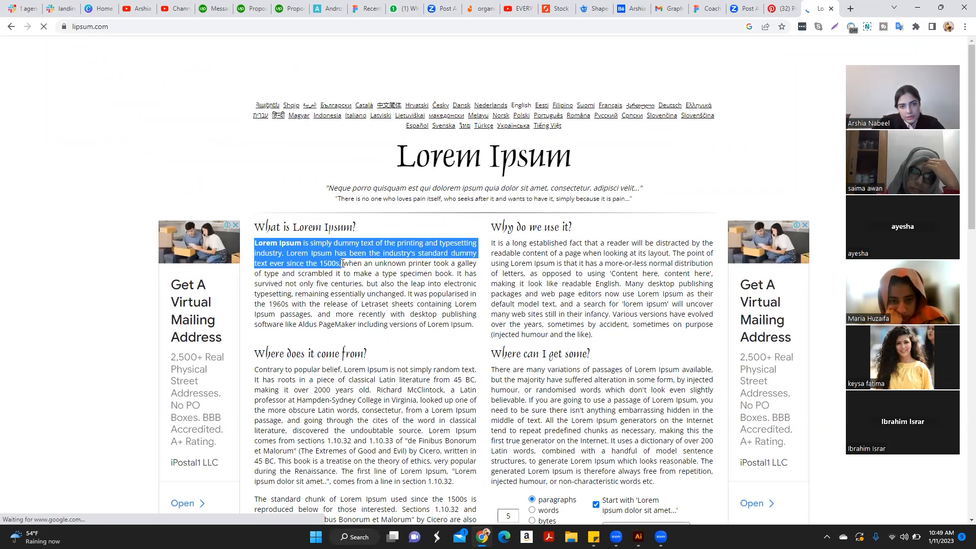
{"action": "key", "text": "alt+Tab"}
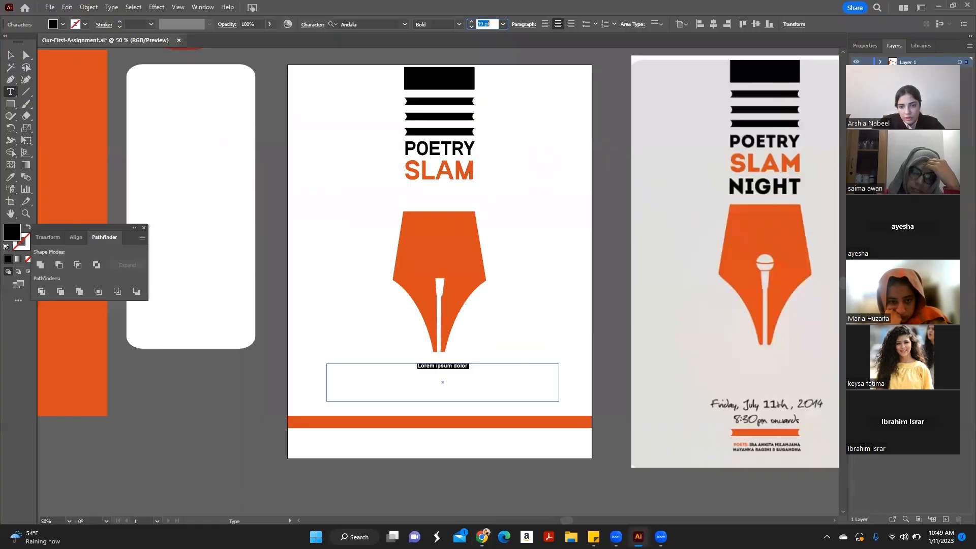
{"action": "left_click", "coordinate": [454, 365]}
{"action": "key", "text": "ctrl+v"}
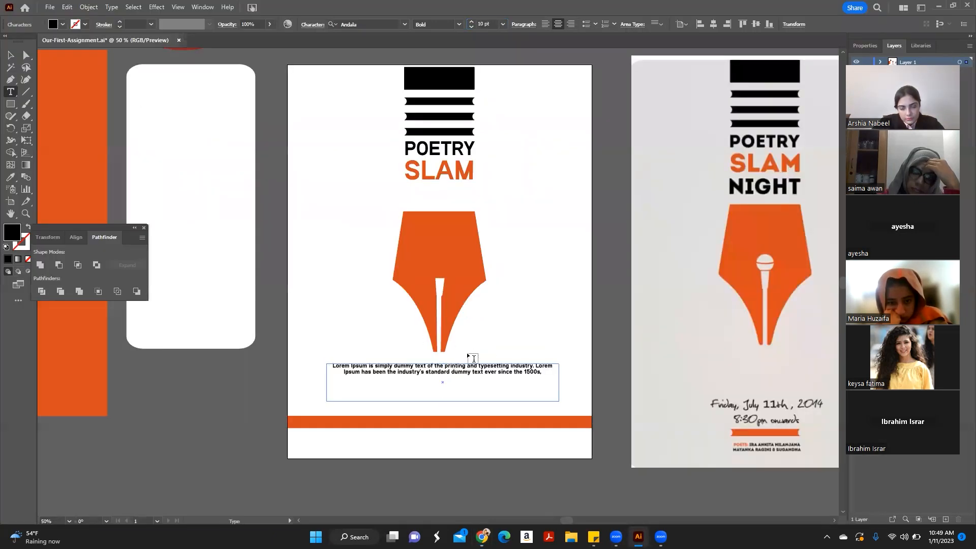
Step: Resize the body text frame into a shorter, narrower block centered beneath the nib so the text wraps onto three lines
{"action": "left_click", "coordinate": [12, 56]}
{"action": "left_click_drag", "start_coordinate": [443, 402], "coordinate": [445, 376]}
{"action": "left_click", "coordinate": [452, 393]}
{"action": "left_click", "coordinate": [524, 372]}
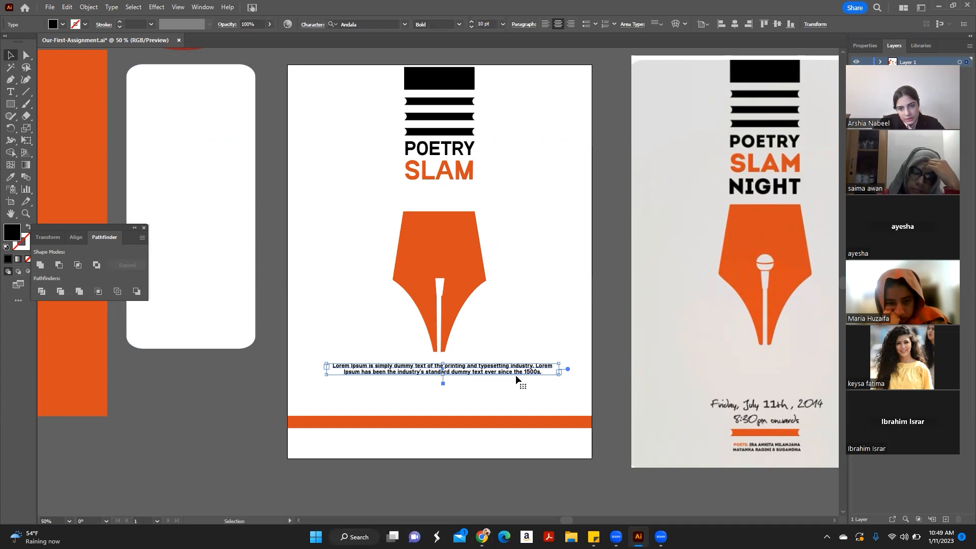
{"action": "left_click_drag", "start_coordinate": [443, 375], "coordinate": [442, 393]}
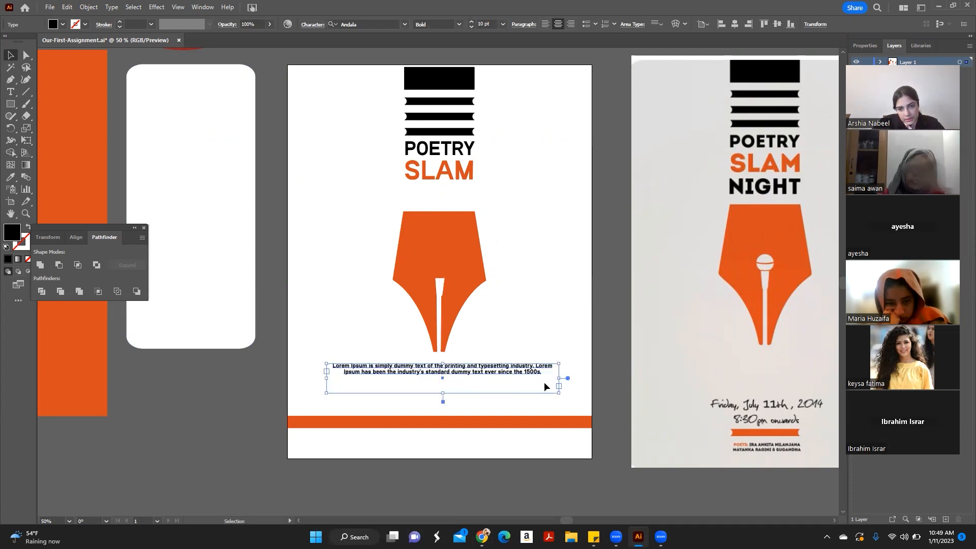
{"action": "left_click_drag", "start_coordinate": [559, 386], "coordinate": [483, 380]}
{"action": "left_click", "coordinate": [543, 304]}
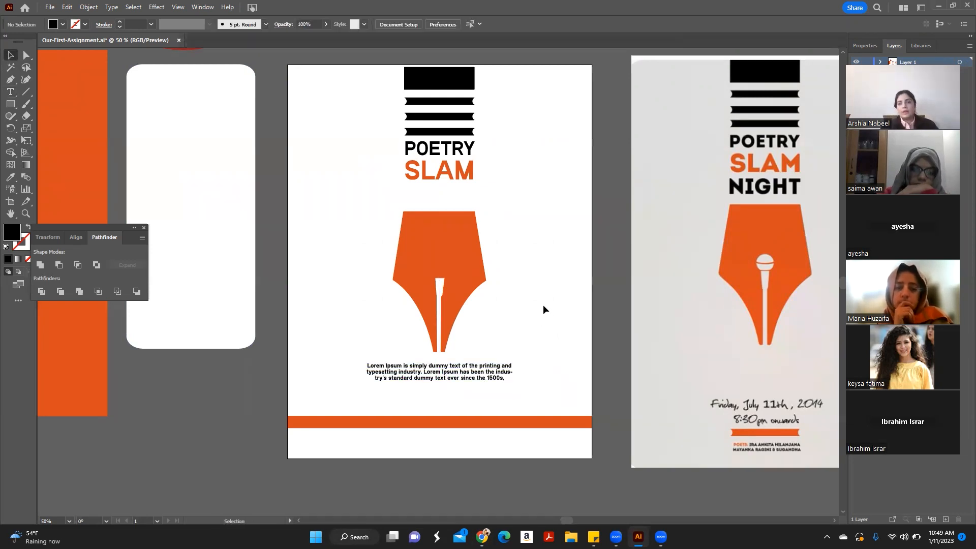
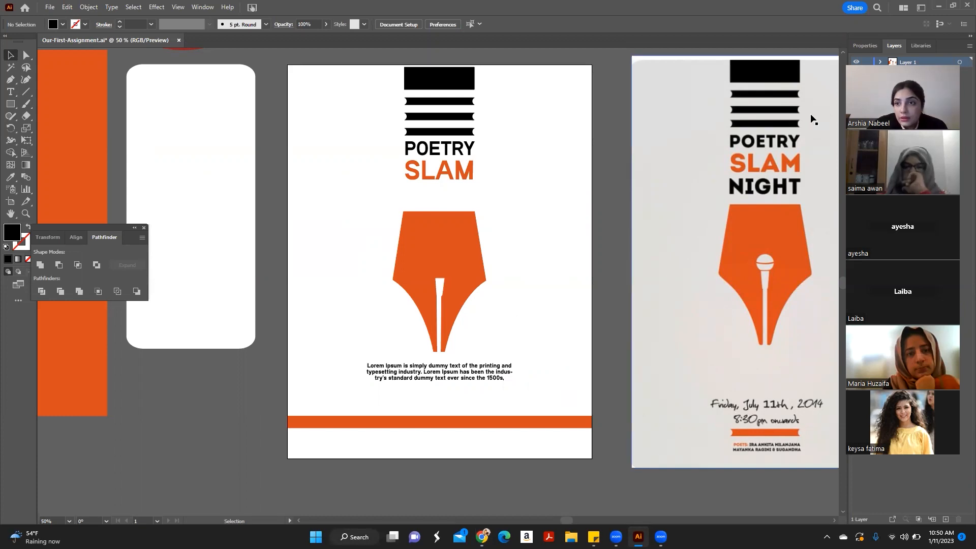
Step: Start a new document and name it "my first assignment"
{"action": "left_click_drag", "start_coordinate": [910, 59], "coordinate": [699, 92]}
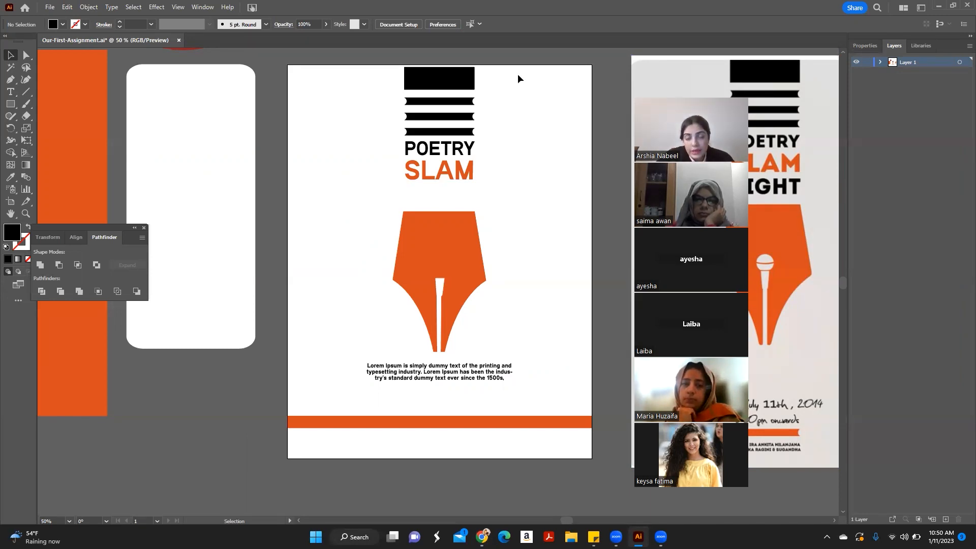
{"action": "left_click", "coordinate": [46, 9]}
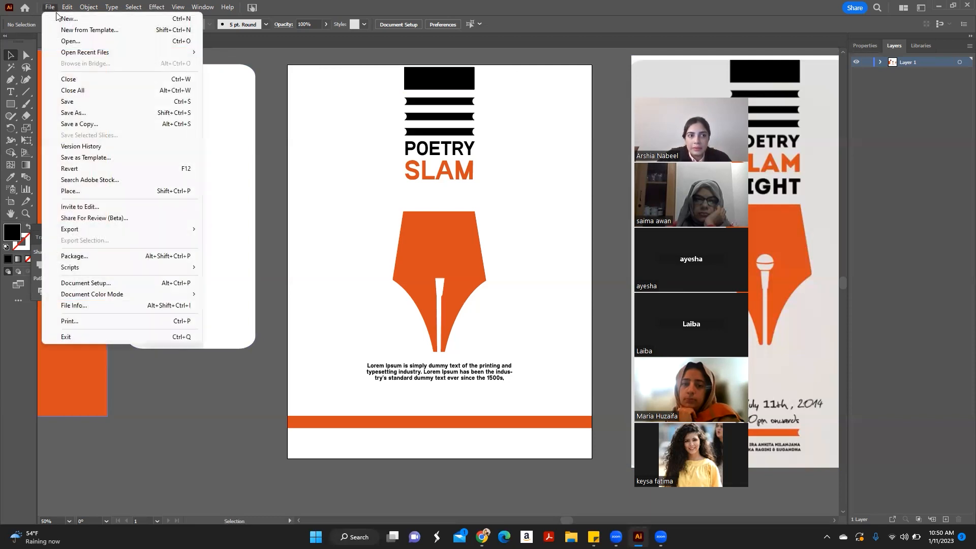
{"action": "left_click", "coordinate": [70, 19]}
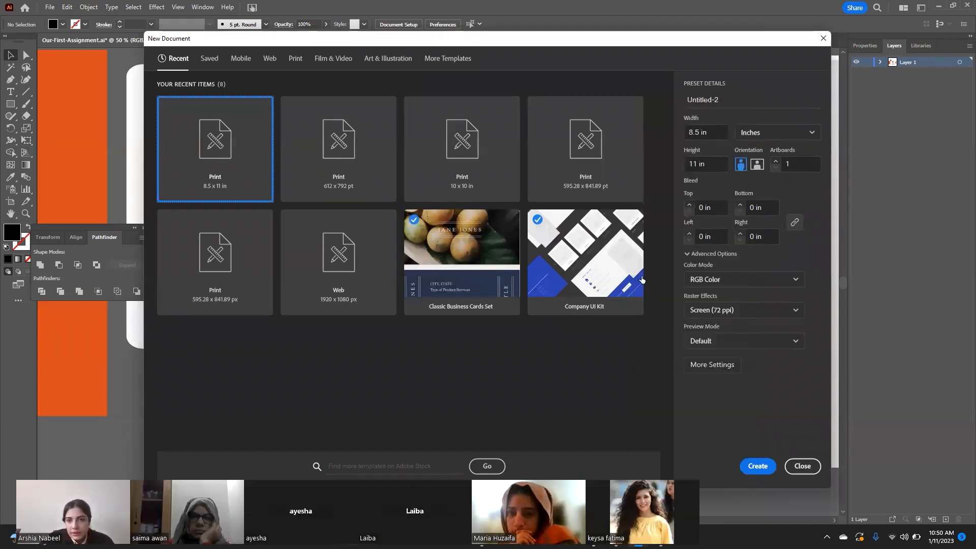
{"action": "triple_click", "coordinate": [709, 100]}
{"action": "type", "text": "m"}
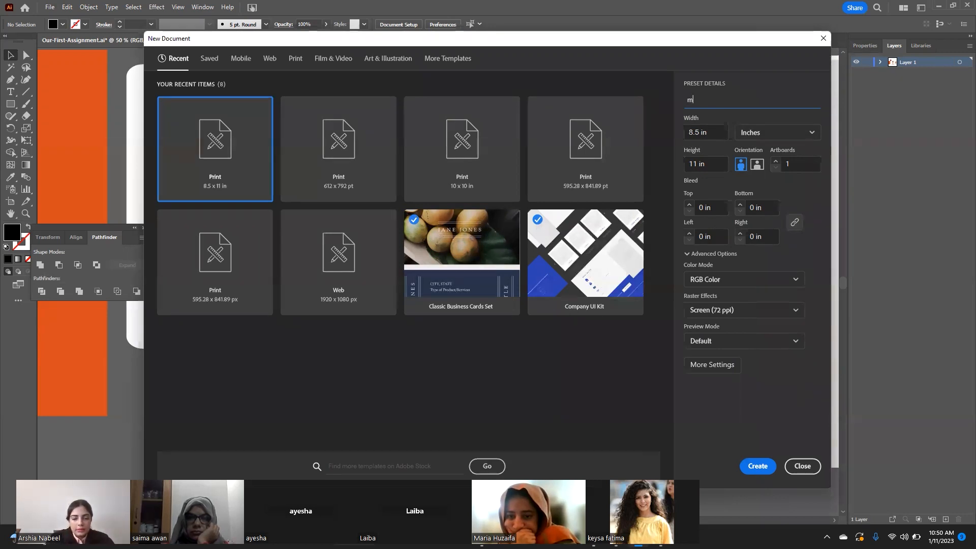
{"action": "type", "text": "y first assignment"}
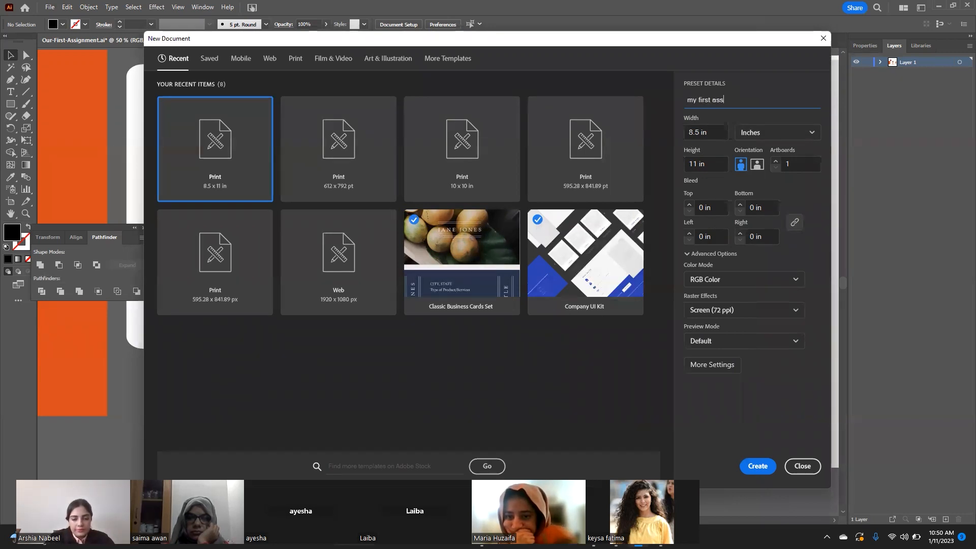
Step: Review the size, unit and color mode options, keep 8.5 x 11 in and RGB Color, and create the document
{"action": "left_click", "coordinate": [690, 130]}
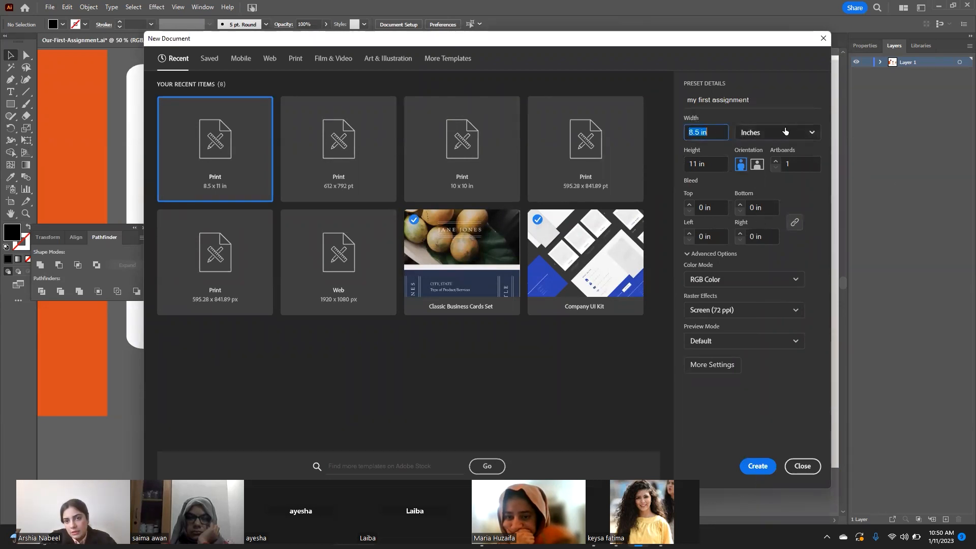
{"action": "left_click", "coordinate": [758, 133]}
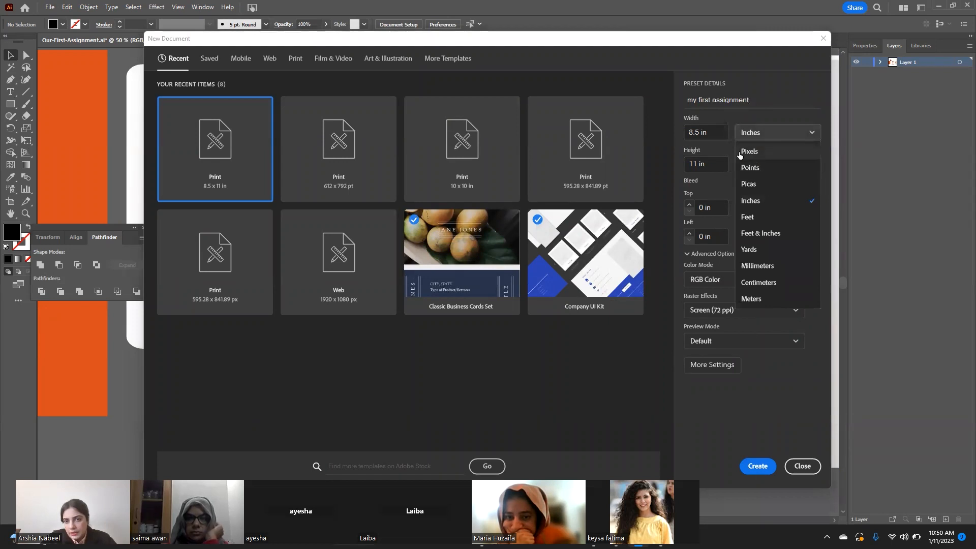
{"action": "left_click", "coordinate": [701, 132]}
{"action": "left_click_drag", "start_coordinate": [688, 133], "coordinate": [700, 133]}
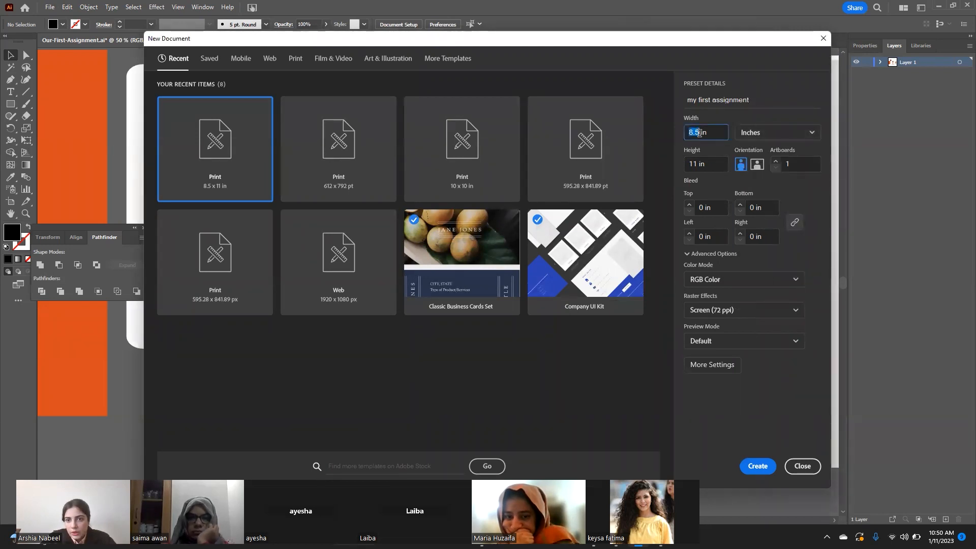
{"action": "double_click", "coordinate": [696, 164]}
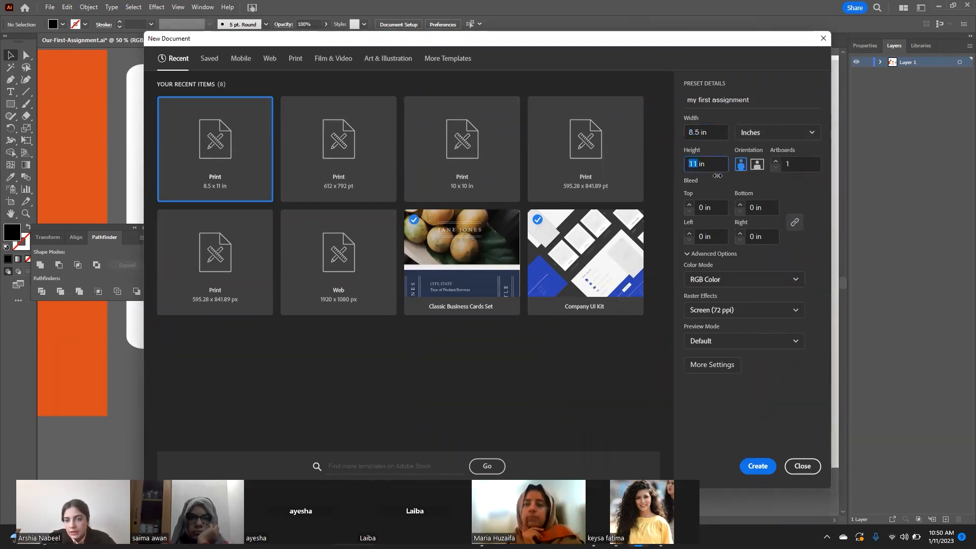
{"action": "left_click", "coordinate": [725, 280]}
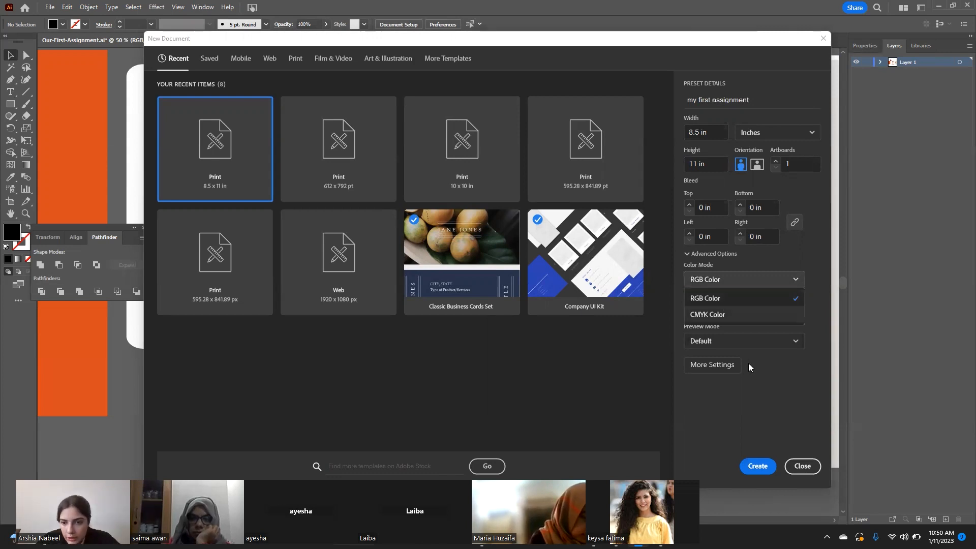
{"action": "left_click", "coordinate": [769, 328]}
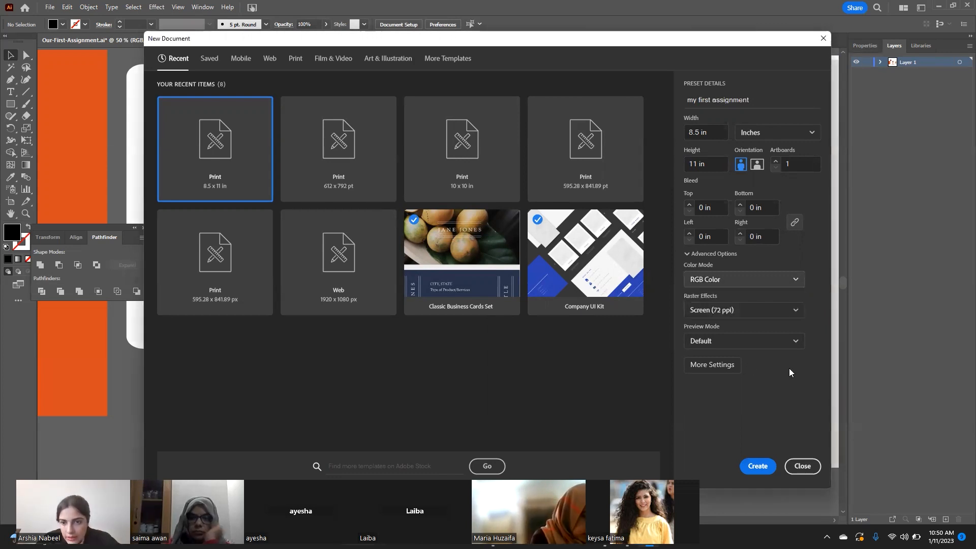
{"action": "left_click", "coordinate": [758, 466]}
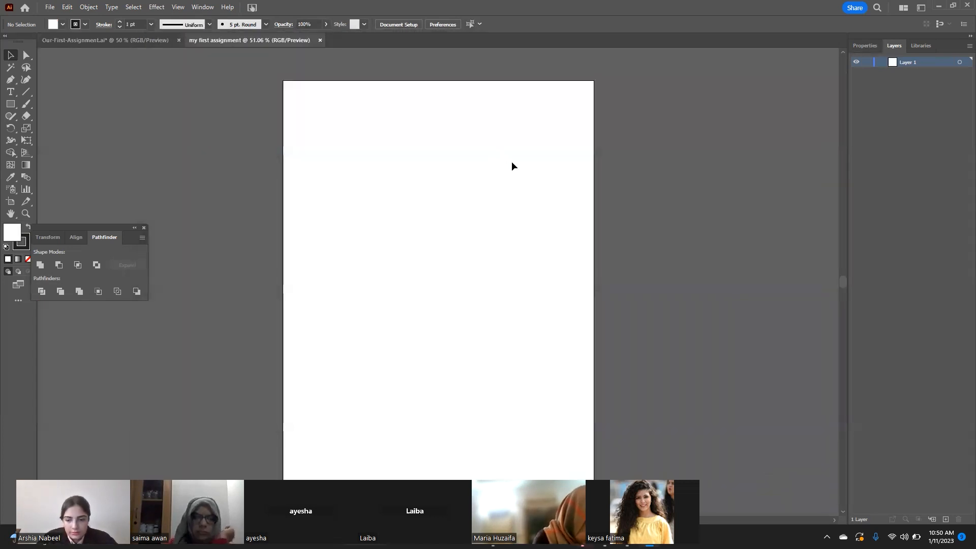
{"action": "scroll", "coordinate": [513, 167], "scroll_direction": "right", "scroll_amount": 1}
{"action": "key", "text": "ctrl+minus"}
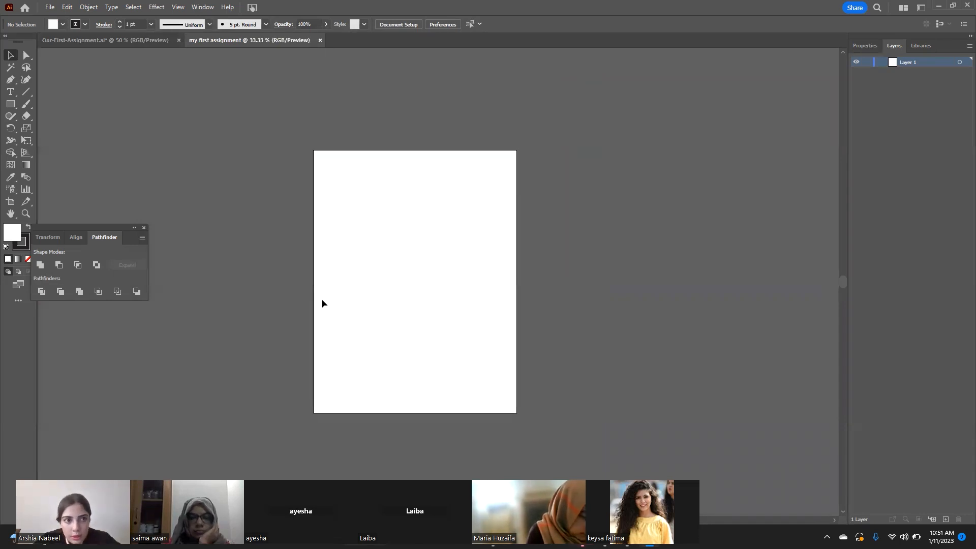
Step: Return to the Our-First-Assignment document and select the black stripes, title, nib and body text on the artboard
{"action": "left_click", "coordinate": [80, 40]}
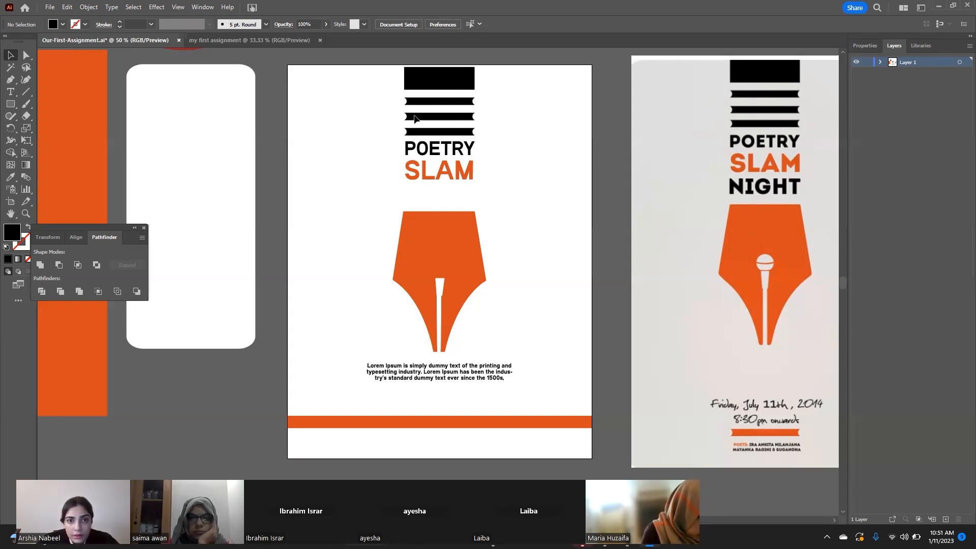
{"action": "left_click_drag", "start_coordinate": [357, 65], "coordinate": [548, 347]}
{"action": "left_click", "coordinate": [503, 390]}
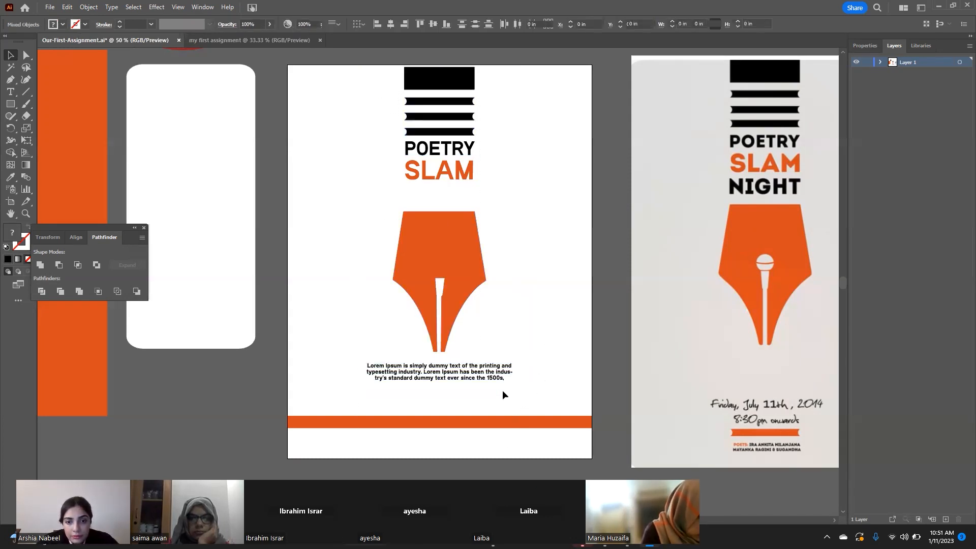
{"action": "left_click_drag", "start_coordinate": [360, 68], "coordinate": [521, 394]}
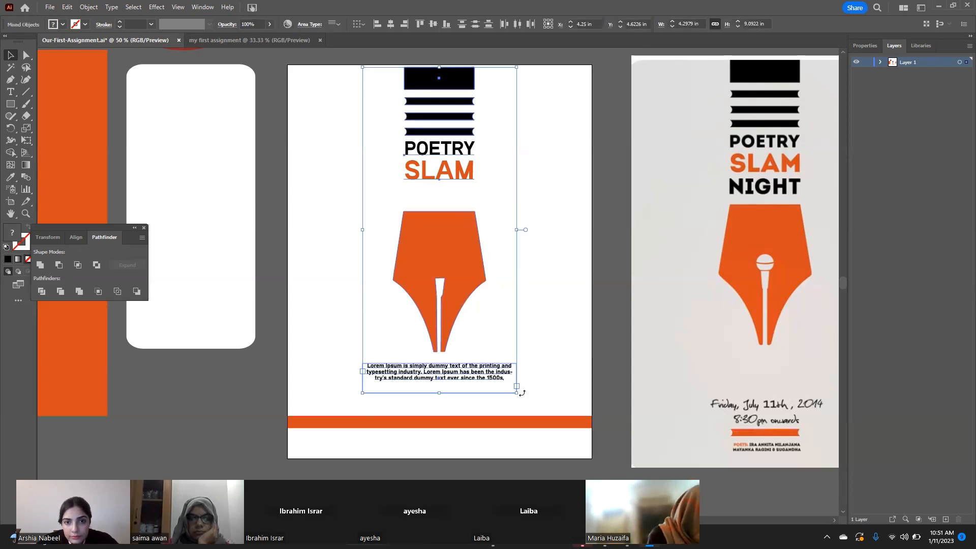
Step: Try the reference poster image over the artboard for comparison and move it back beside the artwork
{"action": "left_click_drag", "start_coordinate": [772, 241], "coordinate": [336, 247]}
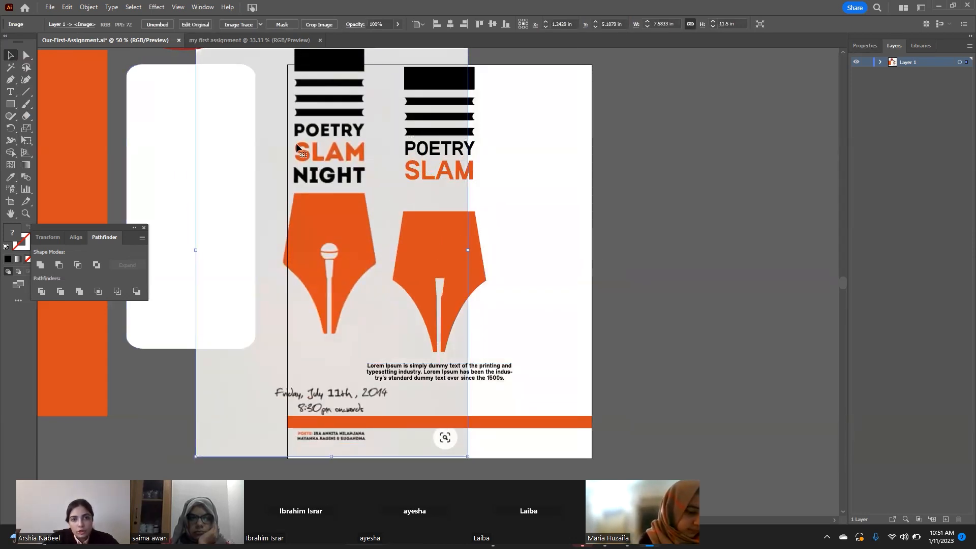
{"action": "left_click_drag", "start_coordinate": [315, 146], "coordinate": [750, 181]}
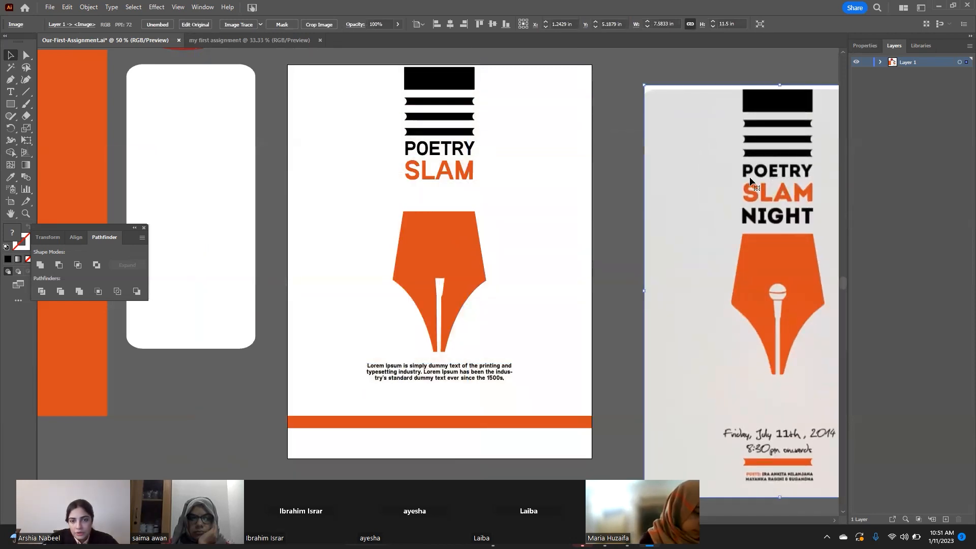
{"action": "key", "text": "ctrl+minus"}
{"action": "key", "text": "ctrl+minus"}
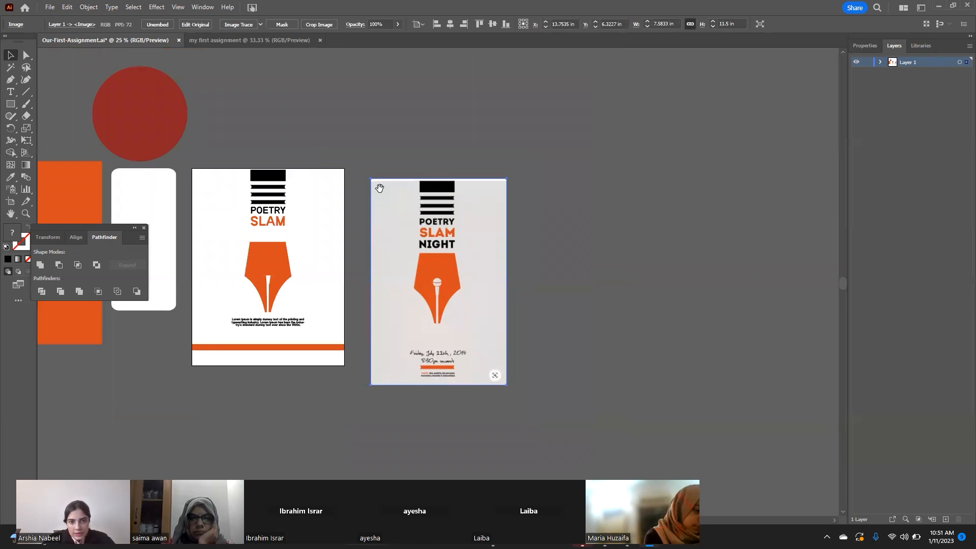
Step: Reselect the poster elements from the top black block down to the body text, leaving out the orange bar
{"action": "left_click_drag", "start_coordinate": [138, 204], "coordinate": [377, 175]}
{"action": "key", "text": "space"}
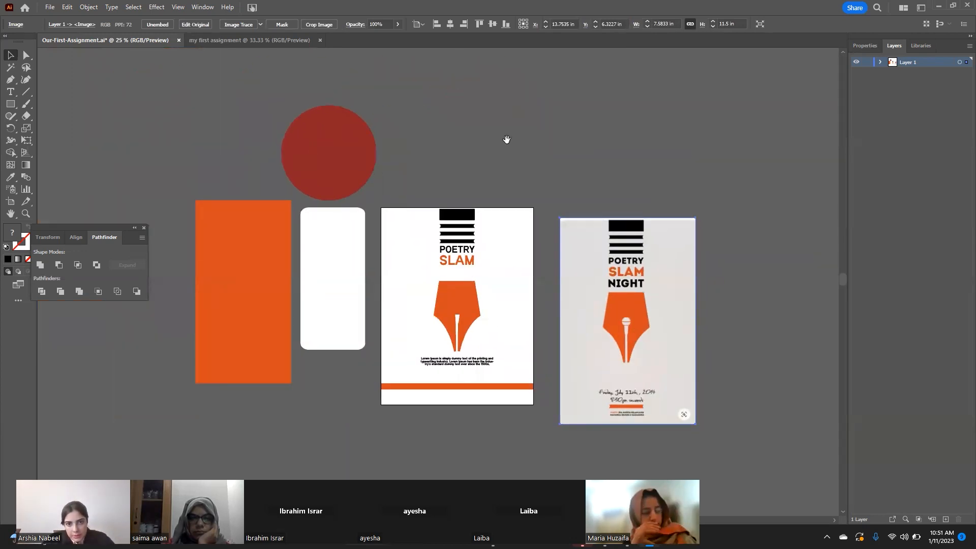
{"action": "left_click_drag", "start_coordinate": [488, 467], "coordinate": [540, 323]}
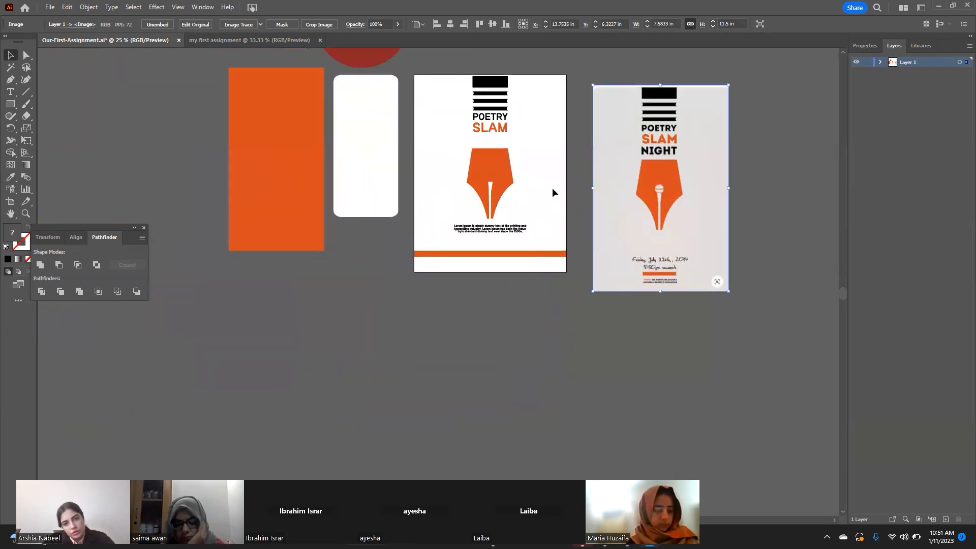
{"action": "key", "text": "ctrl+equal"}
{"action": "left_click_drag", "start_coordinate": [334, 216], "coordinate": [618, 337]}
{"action": "left_click_drag", "start_coordinate": [363, 89], "coordinate": [121, 19]}
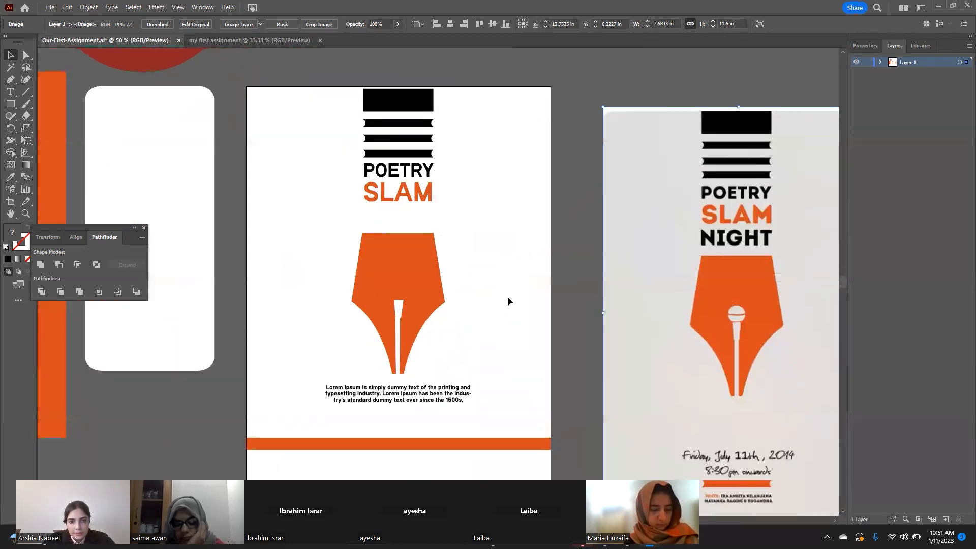
{"action": "scroll", "coordinate": [484, 303], "scroll_direction": "up", "scroll_amount": 1}
{"action": "left_click_drag", "start_coordinate": [329, 77], "coordinate": [478, 421]}
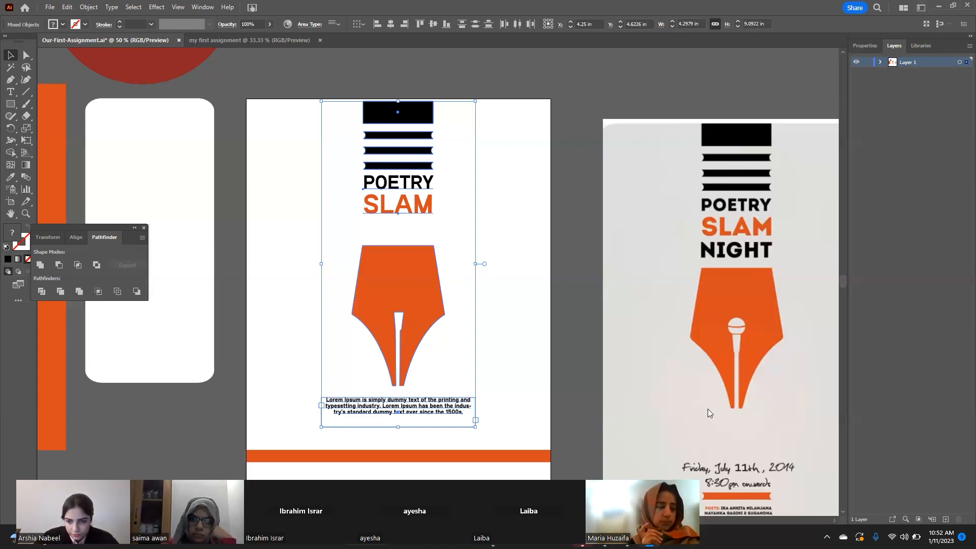
{"action": "left_click_drag", "start_coordinate": [233, 472], "coordinate": [315, 113]}
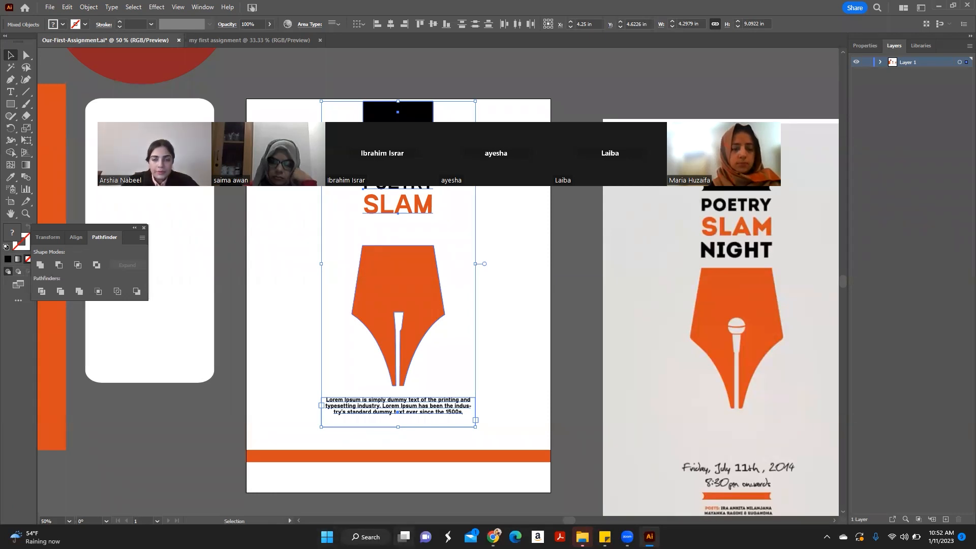
Step: Switch to Chrome and browse the Pinterest "poster designs" results for a simple poster to recreate
{"action": "mouse_move", "coordinate": [404, 537]}
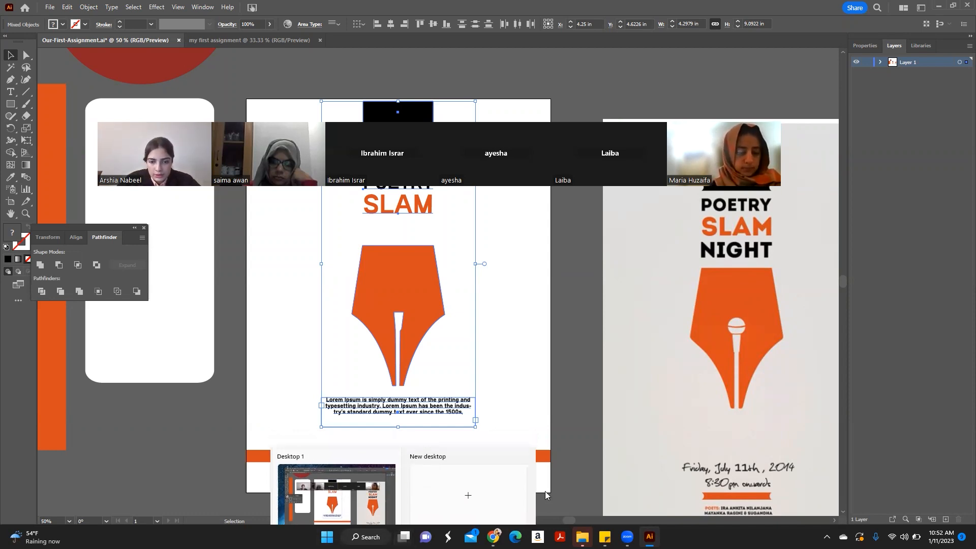
{"action": "left_click", "coordinate": [494, 536]}
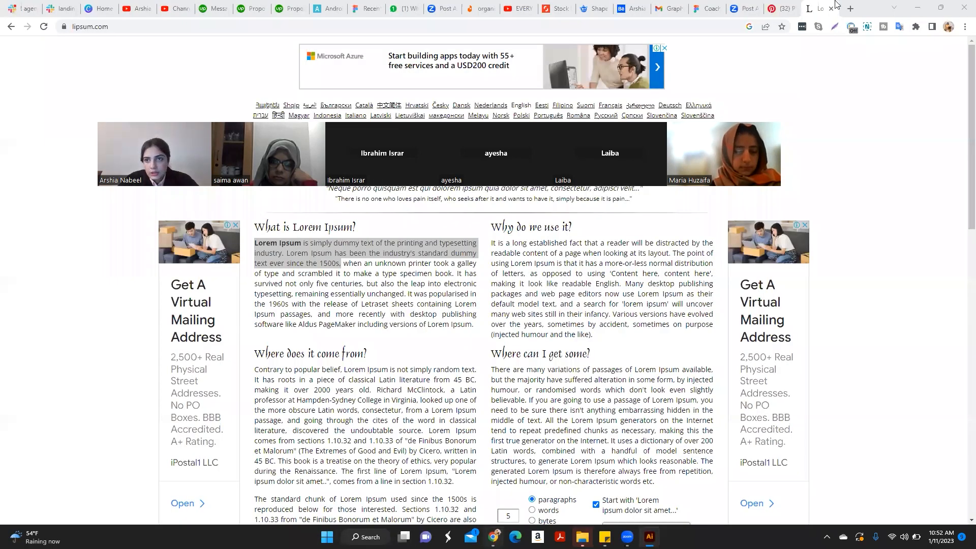
{"action": "left_click", "coordinate": [837, 4]}
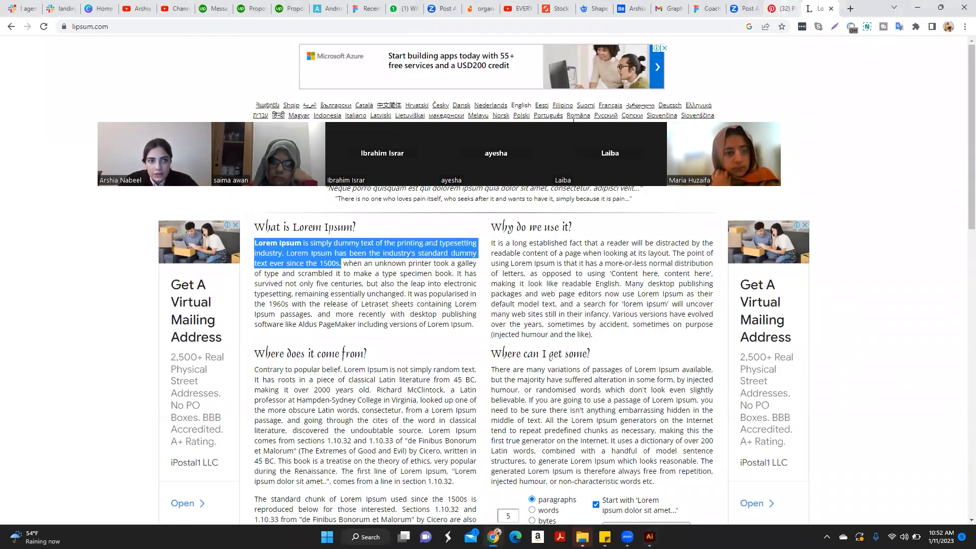
{"action": "left_click", "coordinate": [783, 9]}
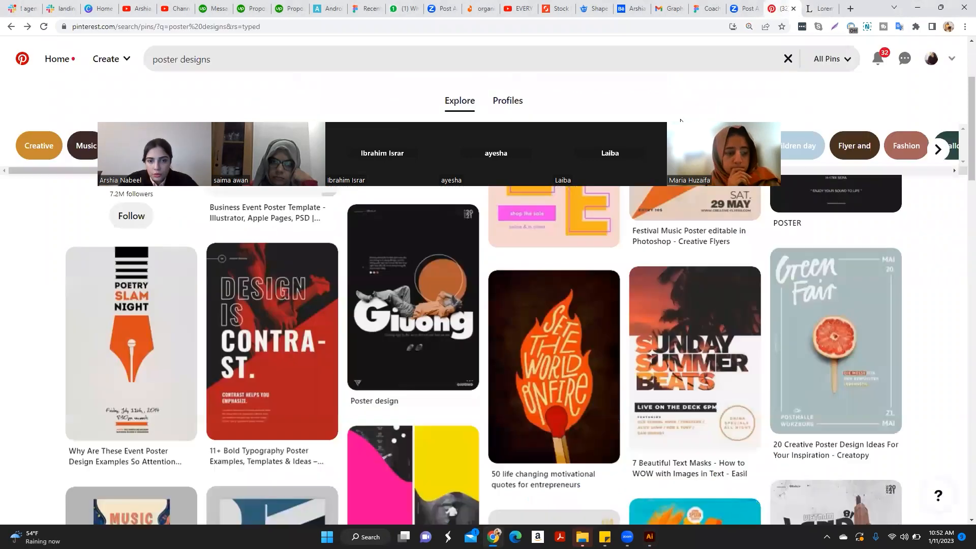
{"action": "scroll", "coordinate": [391, 325], "scroll_direction": "down", "scroll_amount": 5}
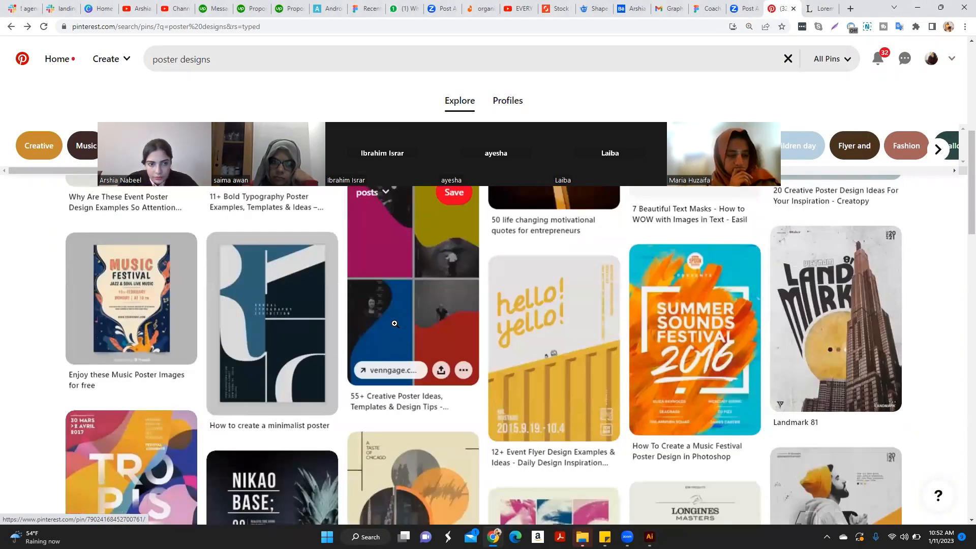
{"action": "scroll", "coordinate": [395, 323], "scroll_direction": "down", "scroll_amount": 7}
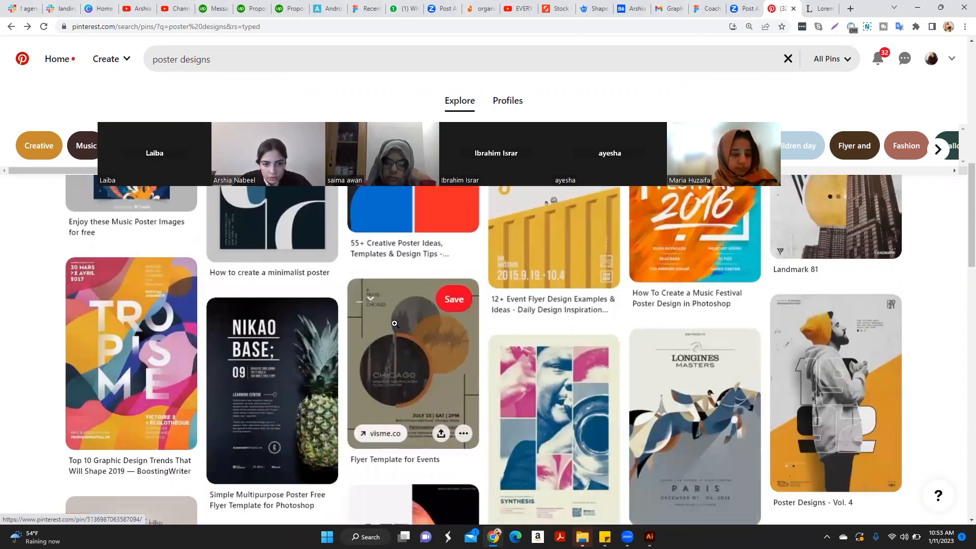
{"action": "scroll", "coordinate": [395, 323], "scroll_direction": "down", "scroll_amount": 7}
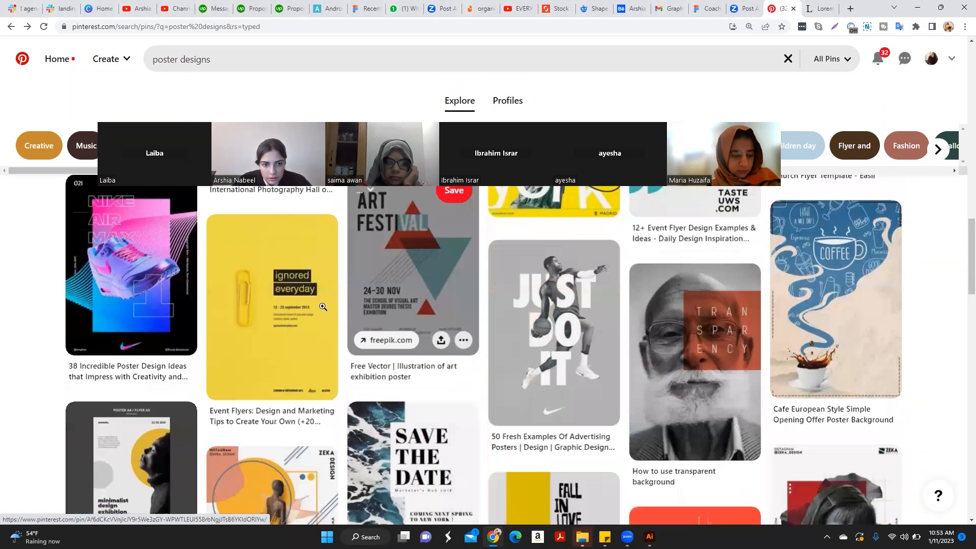
Step: Open the yellow "ignored everyday" paper-clip poster pin and select its page address
{"action": "left_click", "coordinate": [302, 302]}
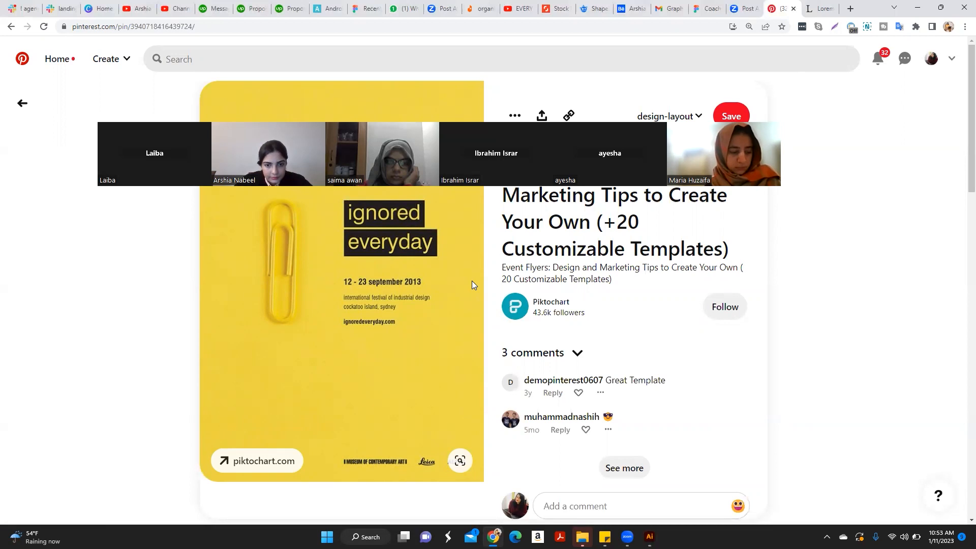
{"action": "left_click", "coordinate": [201, 29]}
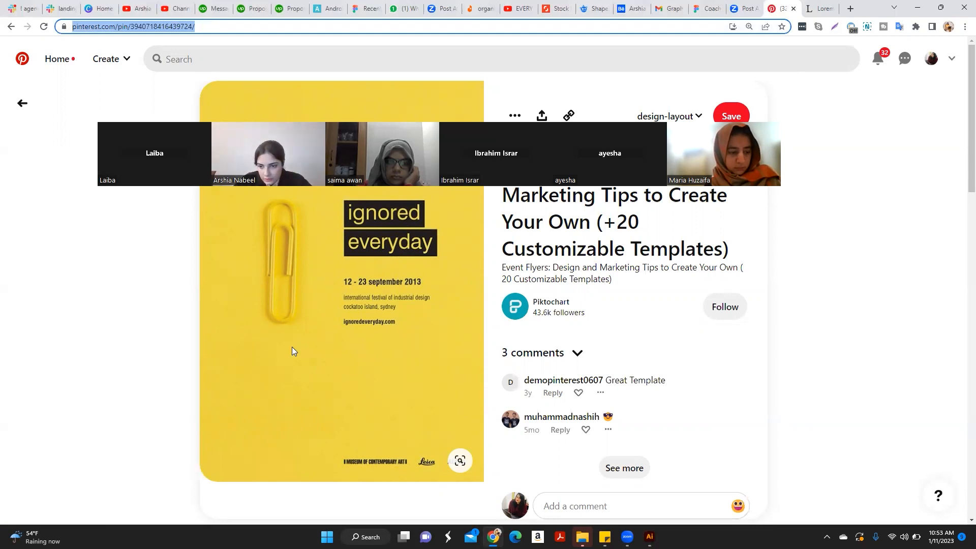
{"action": "left_click", "coordinate": [639, 444]}
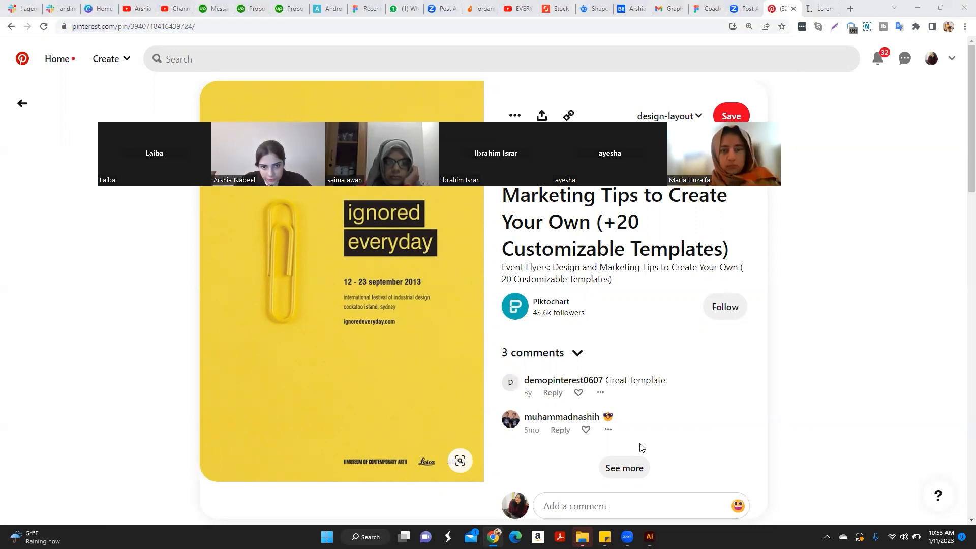
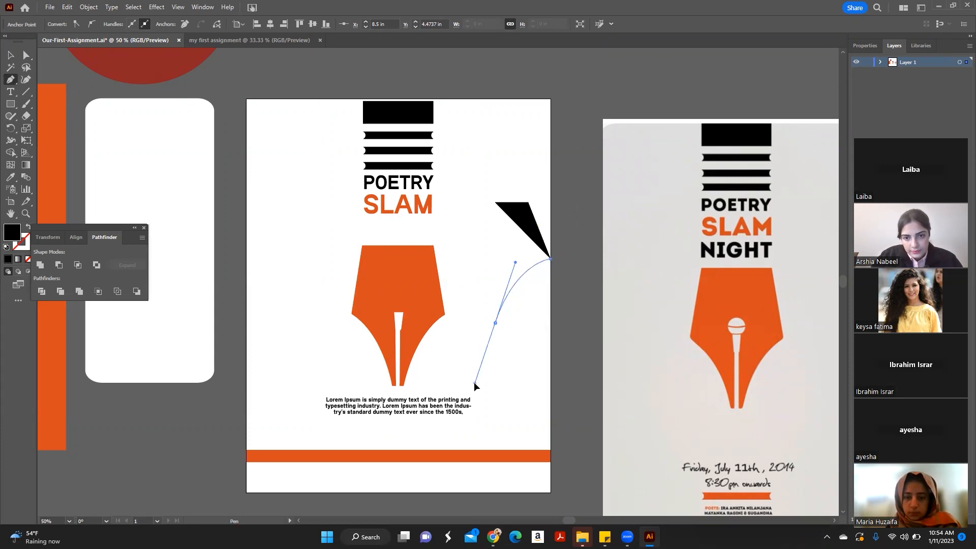
Step: Complete the black half-nib Pen path with a curved lower edge, closing it at about 1.55 in wide and 3.36 in high
{"action": "left_click", "coordinate": [496, 324]}
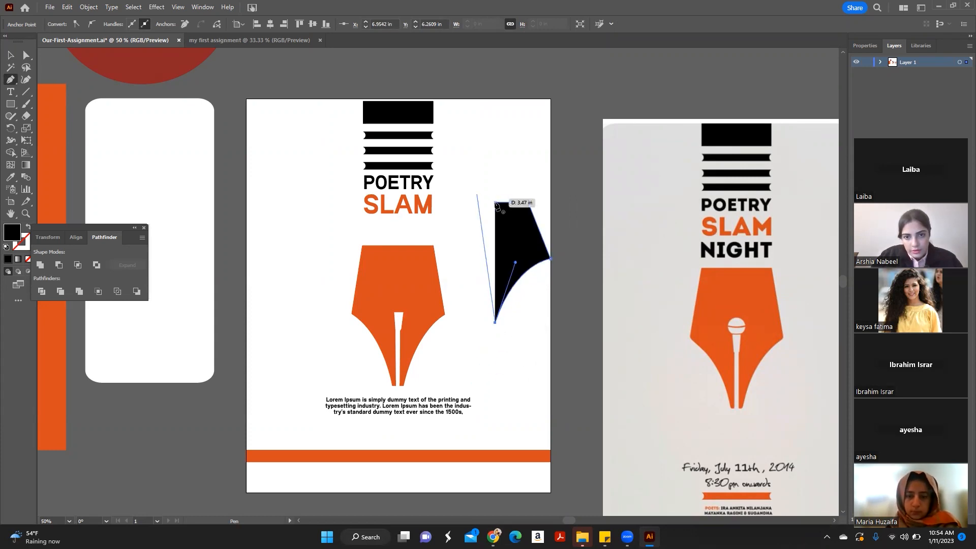
{"action": "left_click", "coordinate": [495, 202]}
{"action": "left_click", "coordinate": [10, 55]}
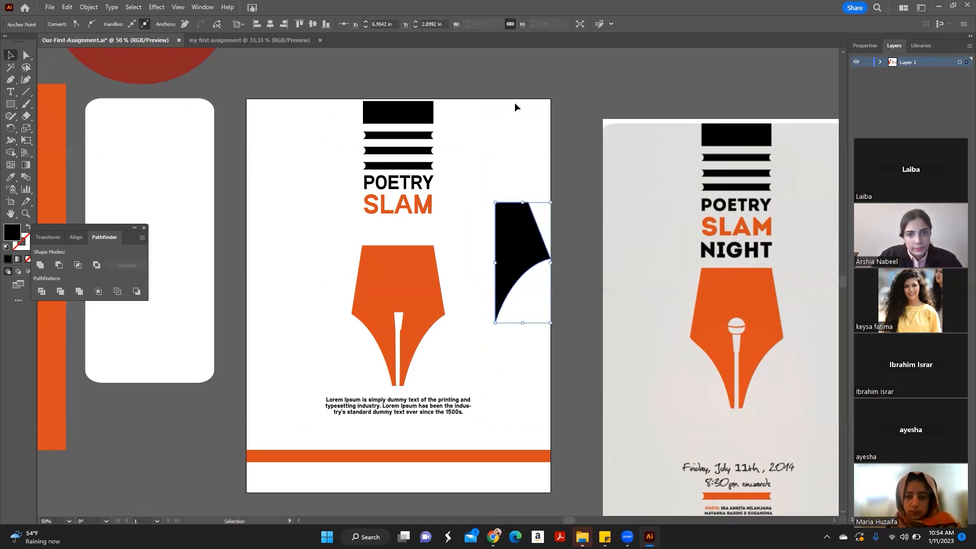
Step: Select the black half-nib and expand Layer 1 to list its objects, moving the meeting video strip clear of the layer list
{"action": "left_click", "coordinate": [517, 103]}
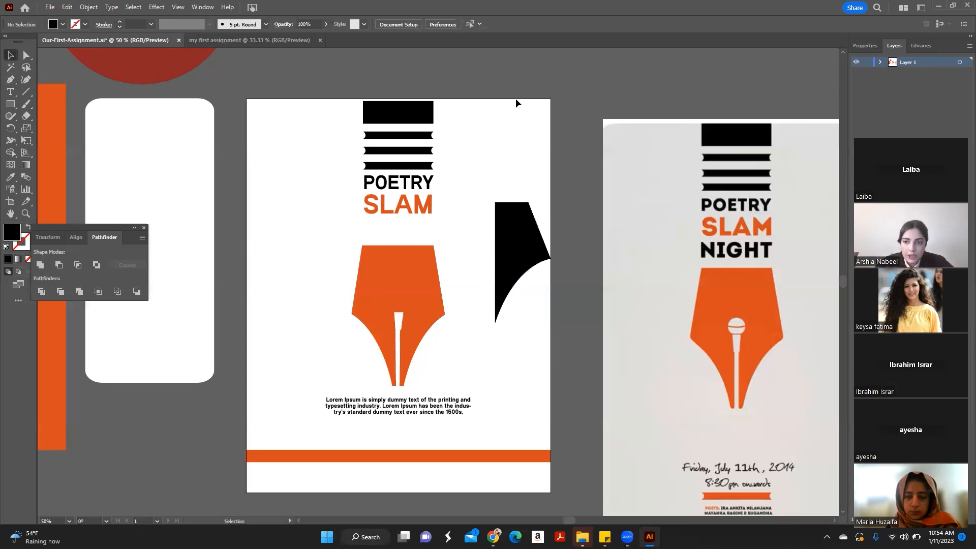
{"action": "left_click", "coordinate": [532, 254]}
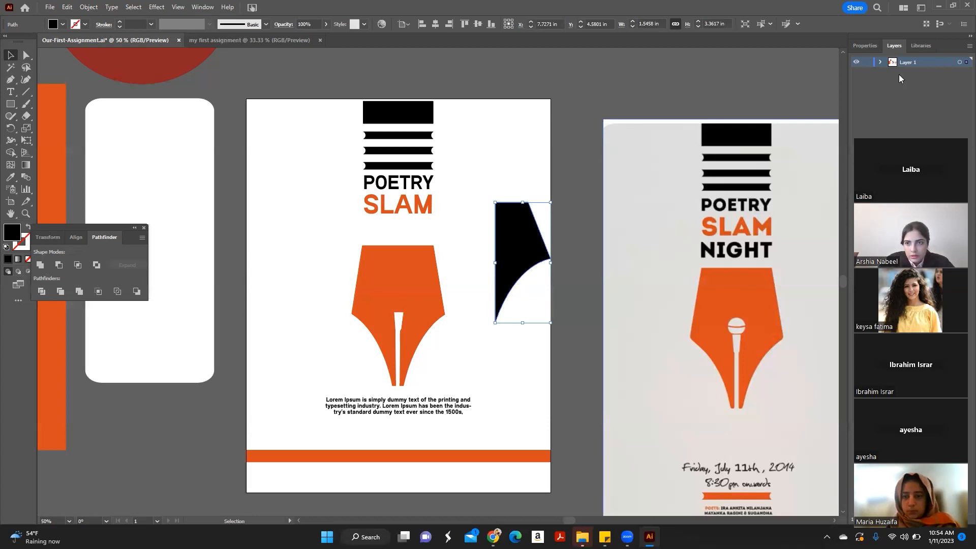
{"action": "left_click", "coordinate": [880, 63]}
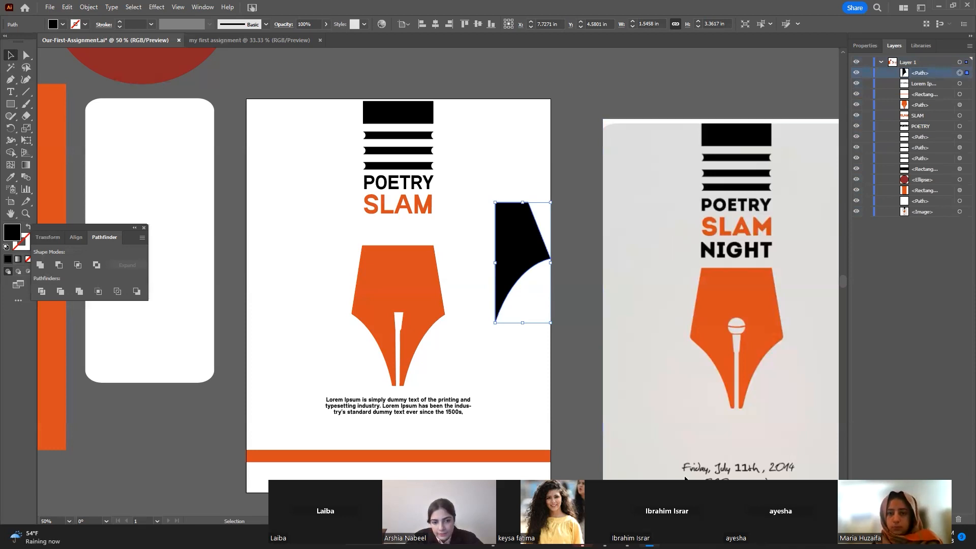
{"action": "left_click_drag", "start_coordinate": [685, 488], "coordinate": [498, 415]}
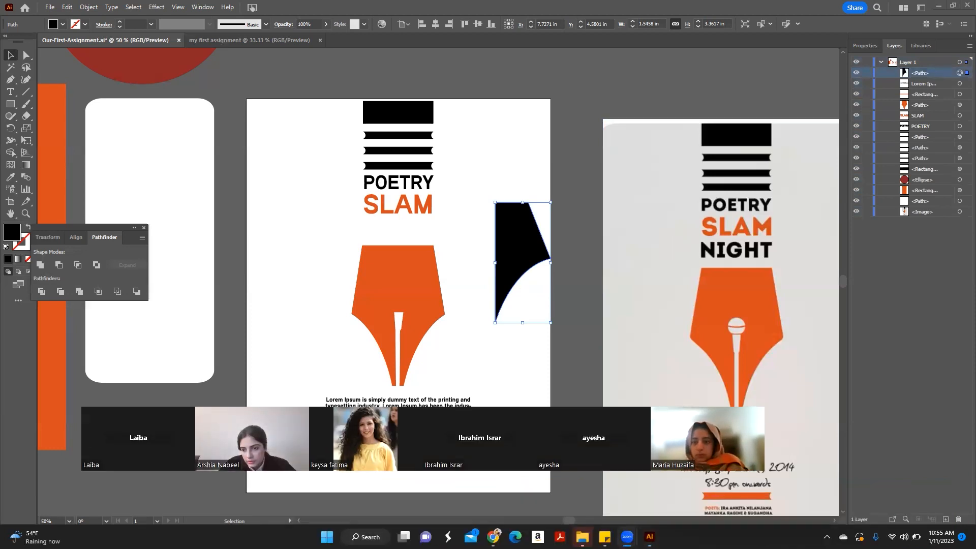
Step: Try adding a new layer and a sublayer for the half-nib, undoing each addition
{"action": "left_click", "coordinate": [945, 520]}
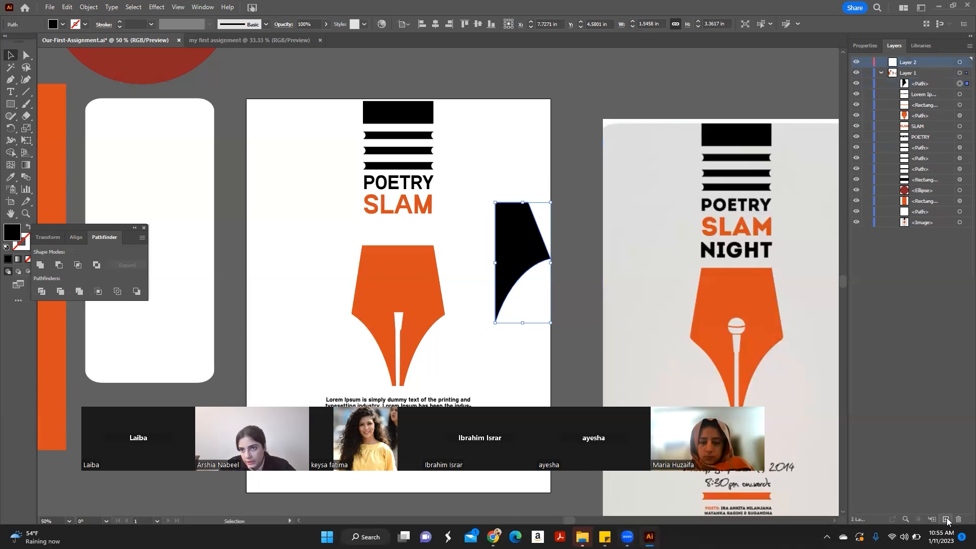
{"action": "key", "text": "ctrl+z"}
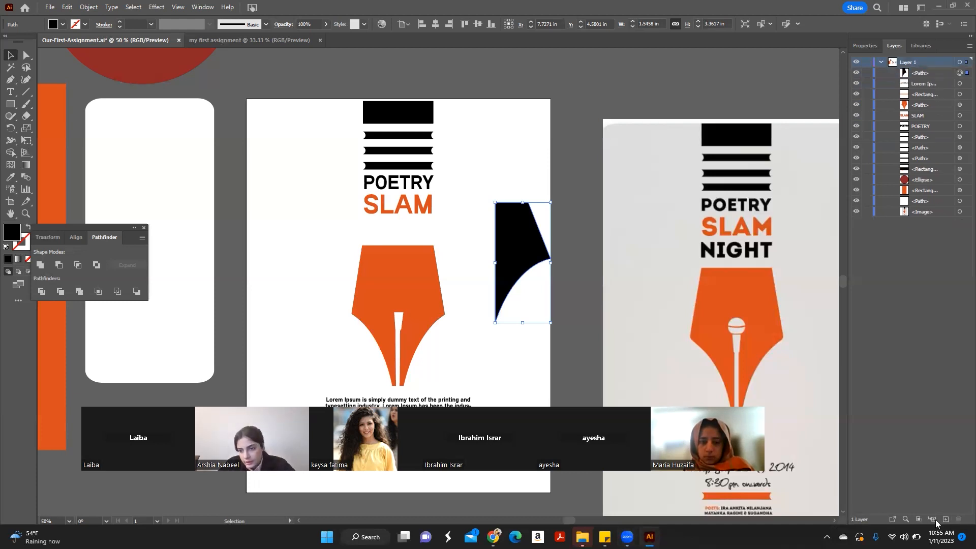
{"action": "left_click", "coordinate": [933, 519]}
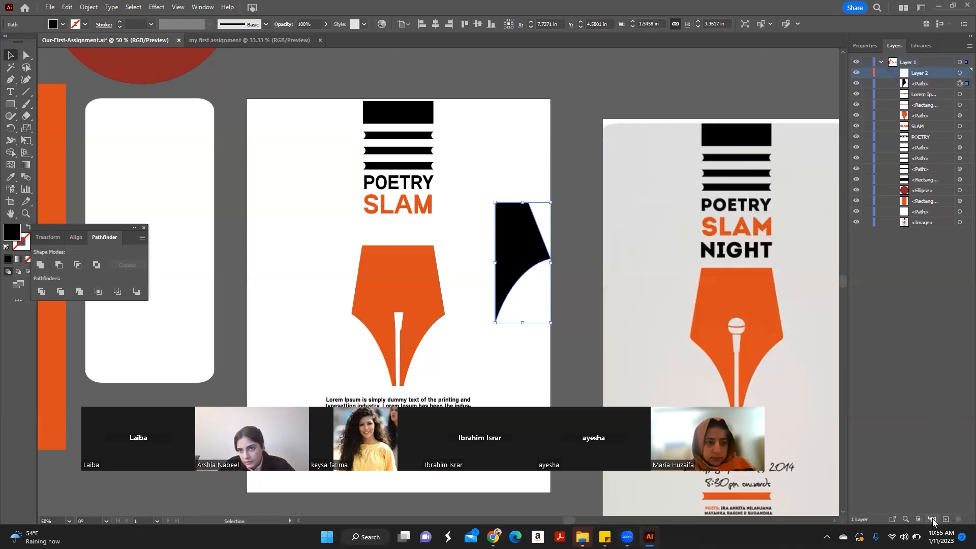
{"action": "key", "text": "ctrl+z"}
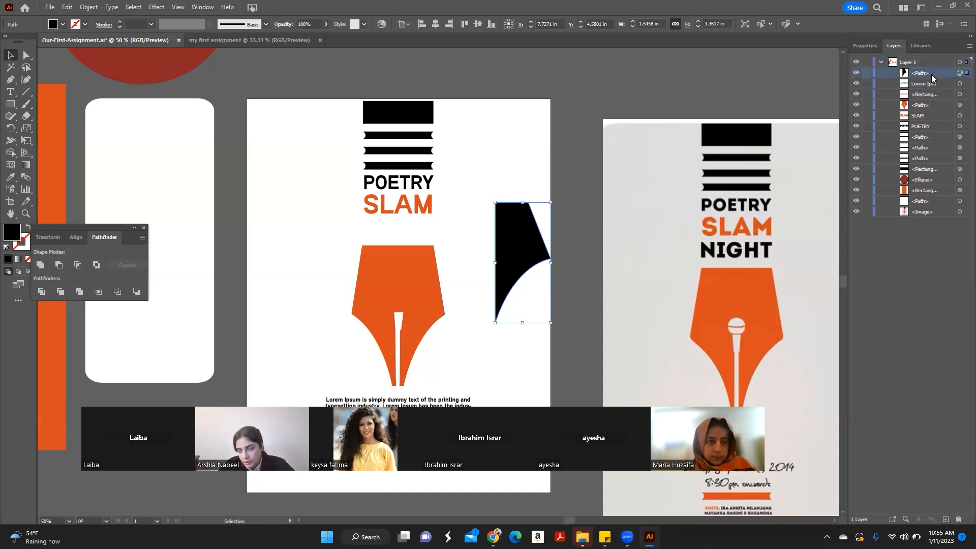
{"action": "left_click", "coordinate": [946, 519]}
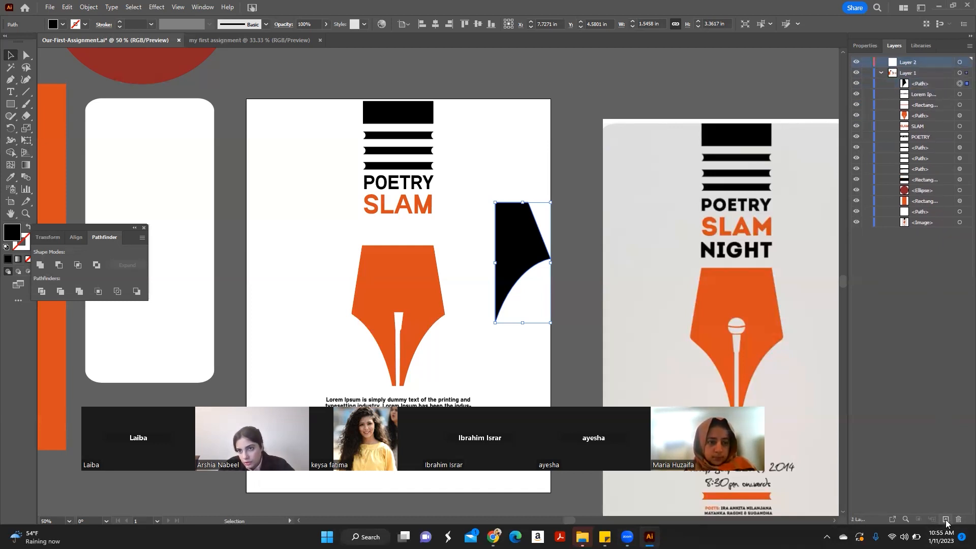
{"action": "key", "text": "ctrl+z"}
Step: Duplicate the half-nib path twice within Layer 1, trying the Join command on it between the copies
{"action": "left_click_drag", "start_coordinate": [931, 74], "coordinate": [932, 481]}
{"action": "left_click_drag", "start_coordinate": [946, 519], "coordinate": [946, 520]}
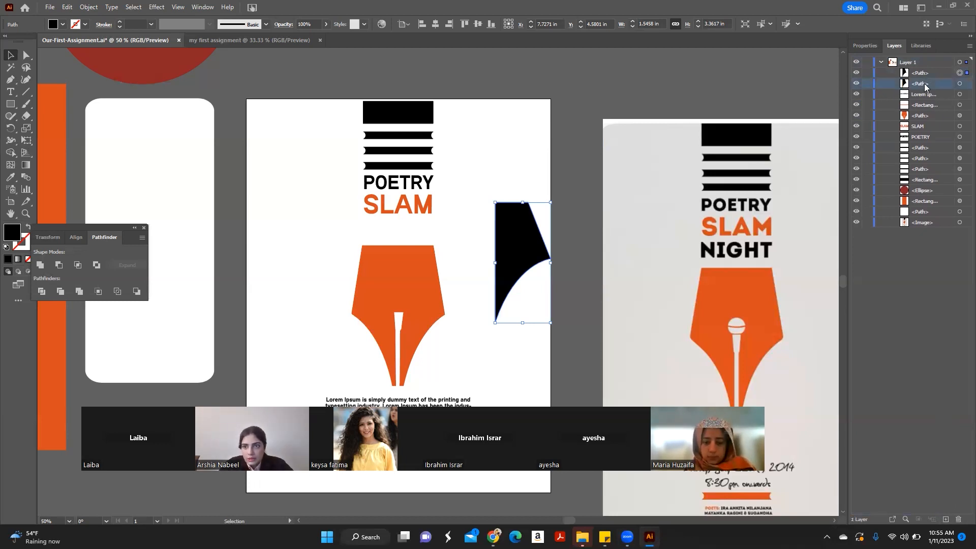
{"action": "key", "text": "ctrl+j"}
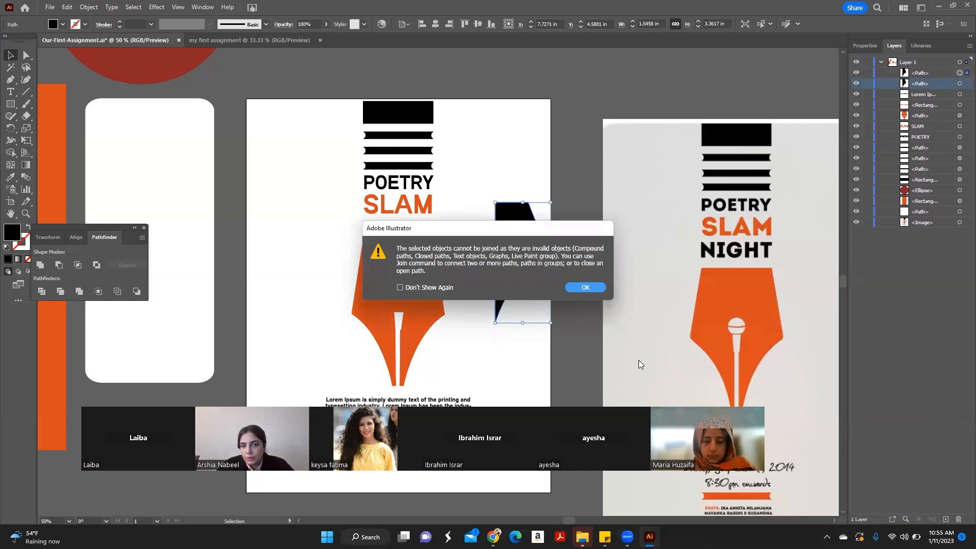
{"action": "left_click", "coordinate": [585, 288]}
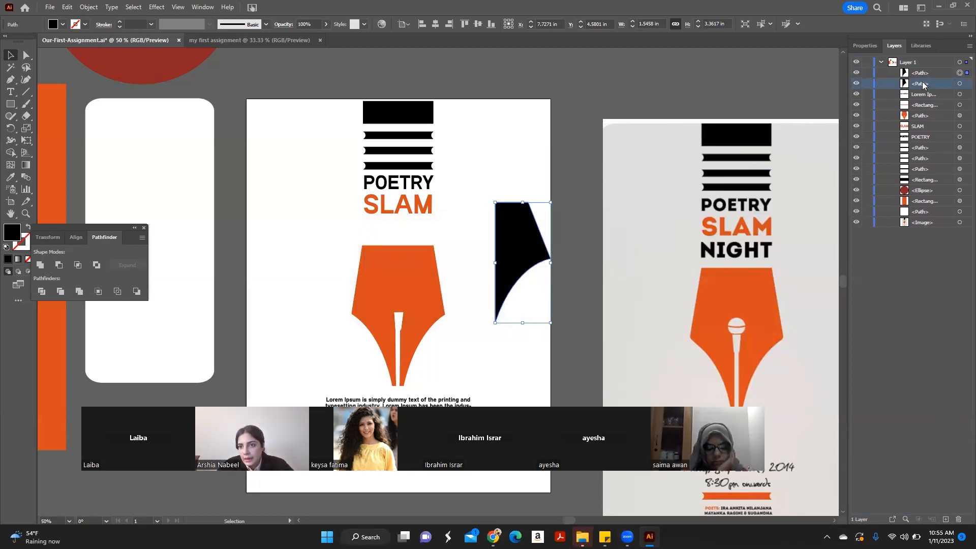
{"action": "left_click_drag", "start_coordinate": [930, 119], "coordinate": [928, 325]}
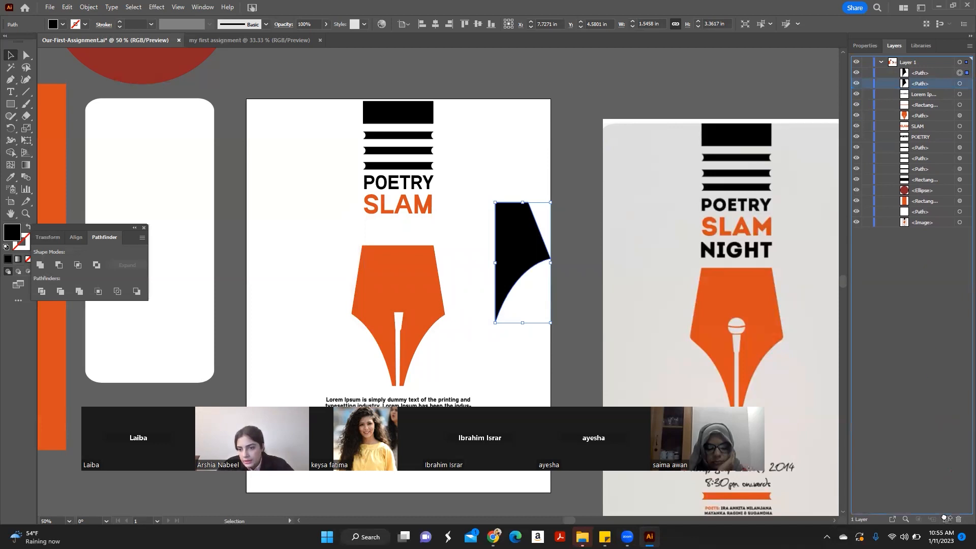
{"action": "left_click_drag", "start_coordinate": [947, 520], "coordinate": [947, 526]}
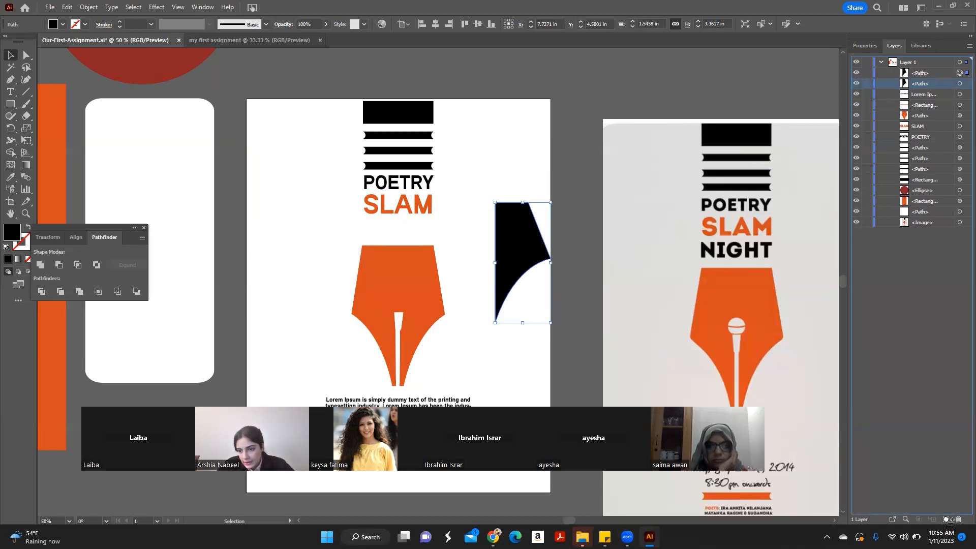
{"action": "left_click_drag", "start_coordinate": [947, 520], "coordinate": [947, 520]}
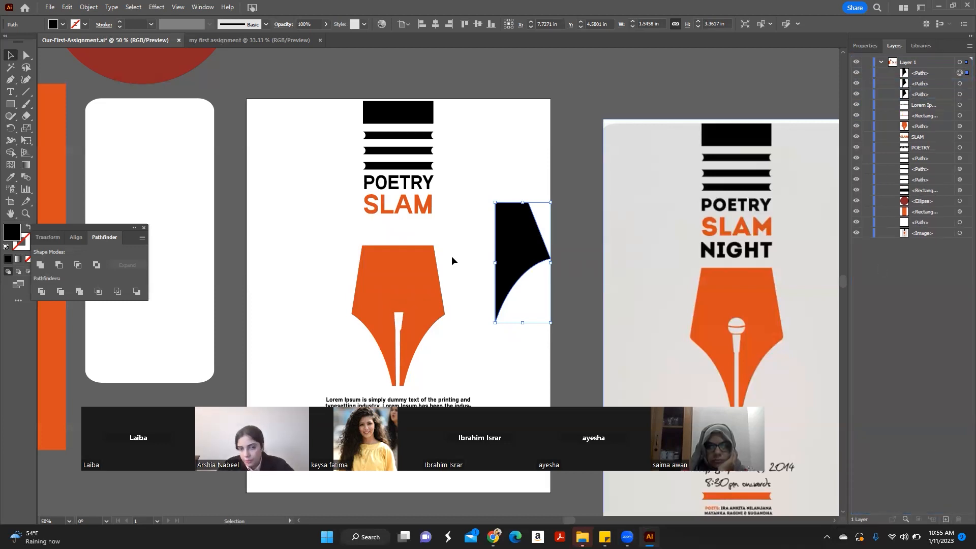
Step: Reflect the half-nib across the vertical axis and place it edge to edge with its copy to form a symmetric nib
{"action": "left_click", "coordinate": [555, 151]}
{"action": "left_click", "coordinate": [522, 231]}
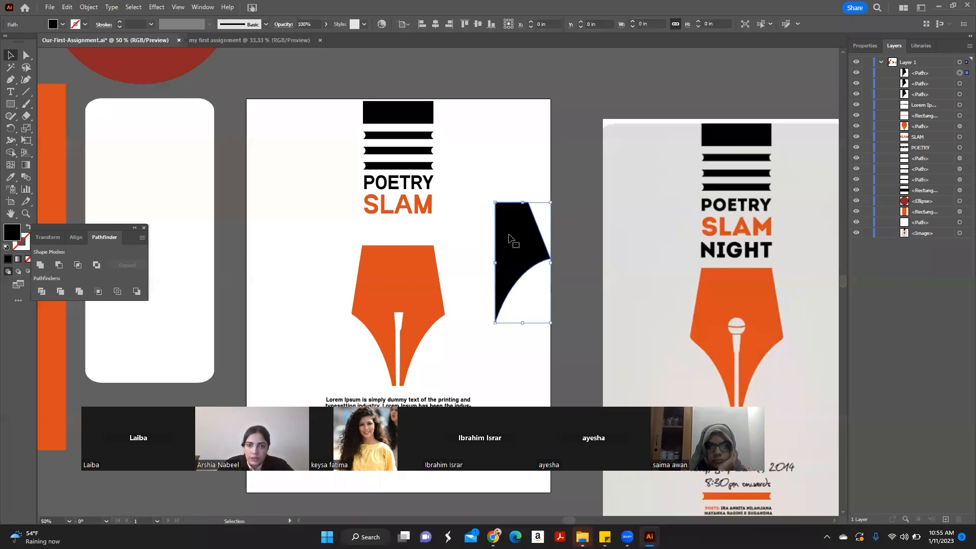
{"action": "right_click", "coordinate": [511, 233]}
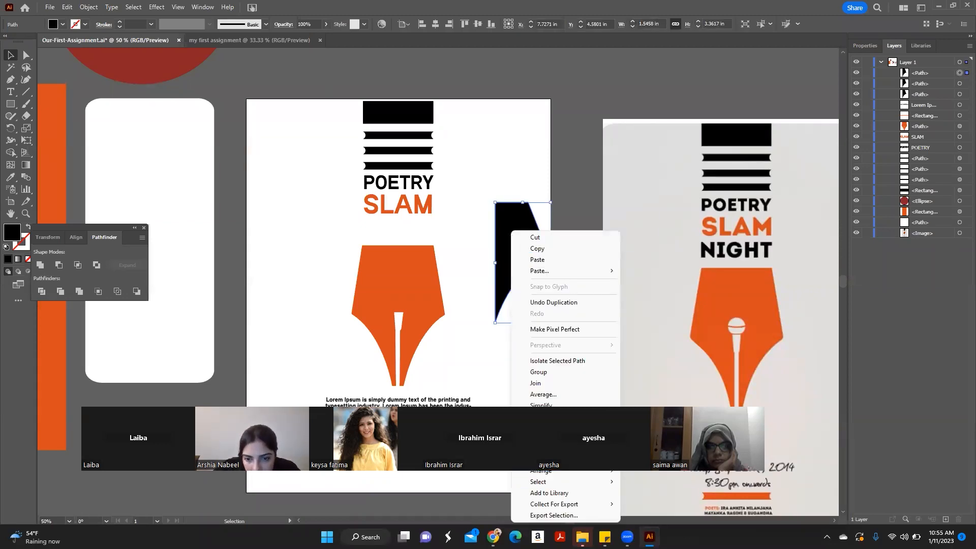
{"action": "mouse_move", "coordinate": [559, 459]}
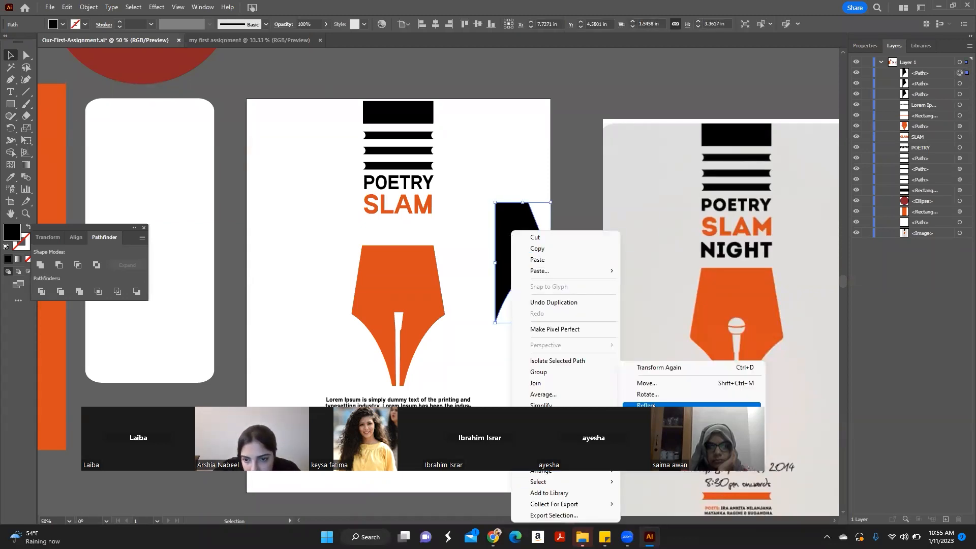
{"action": "left_click", "coordinate": [654, 405]}
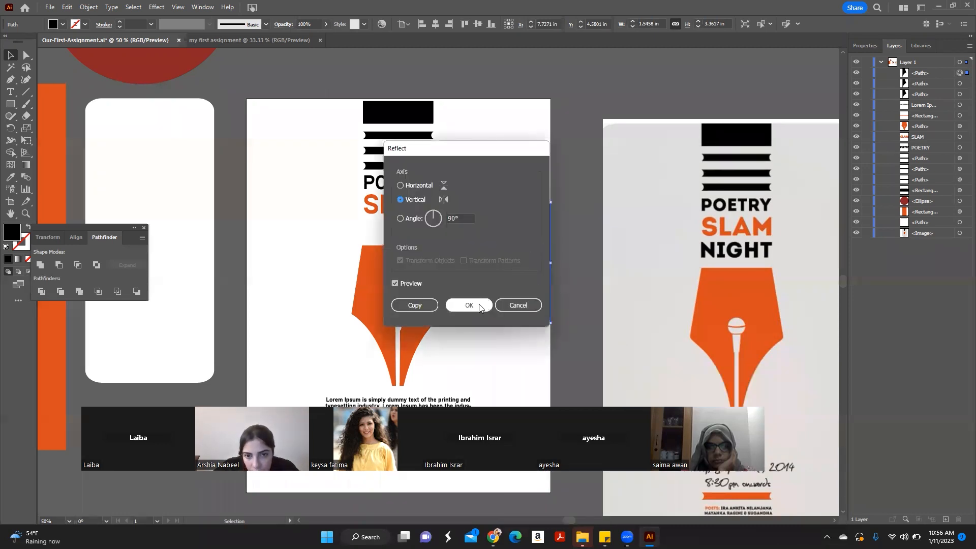
{"action": "left_click", "coordinate": [468, 306]}
{"action": "left_click_drag", "start_coordinate": [525, 237], "coordinate": [468, 237]}
{"action": "left_click", "coordinate": [576, 205]}
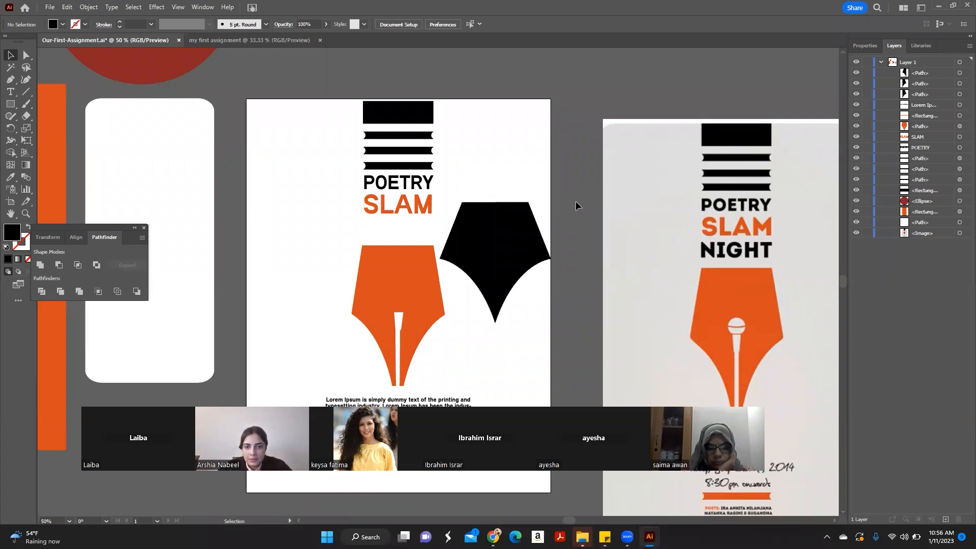
Step: Unite all the black nib pieces into one shape with Pathfinder and move it to about X 6.74 in, Y 4.10 in
{"action": "scroll", "coordinate": [621, 239], "scroll_direction": "down", "scroll_amount": 2}
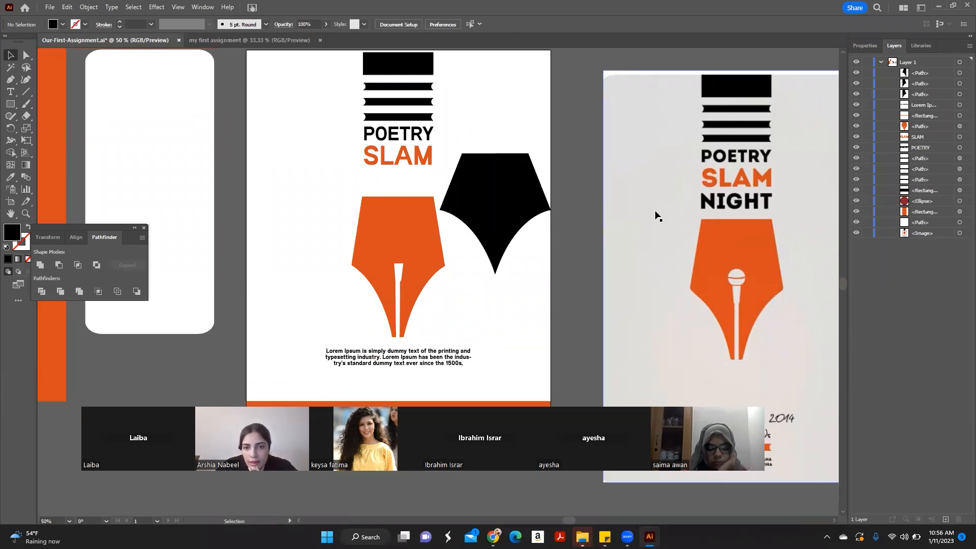
{"action": "left_click_drag", "start_coordinate": [471, 111], "coordinate": [529, 249]}
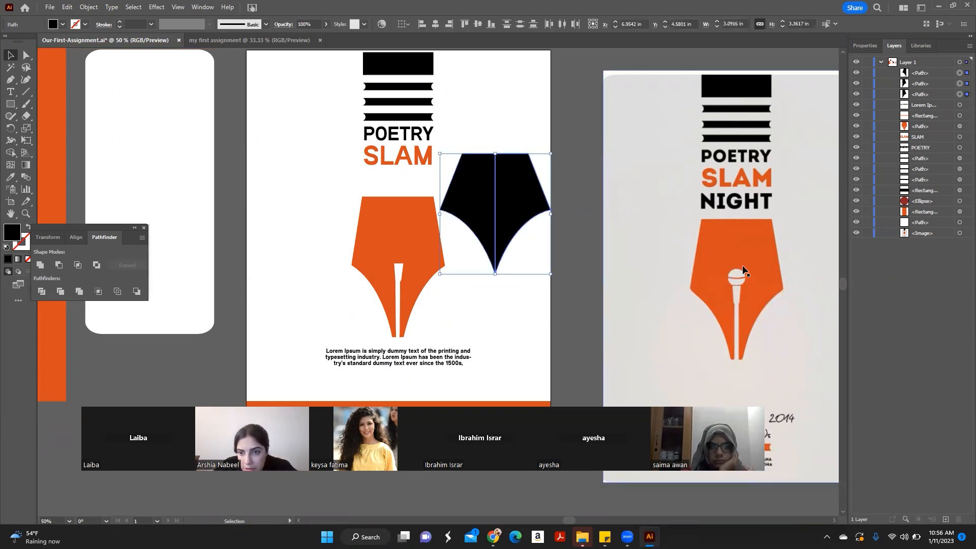
{"action": "left_click_drag", "start_coordinate": [473, 121], "coordinate": [516, 192]}
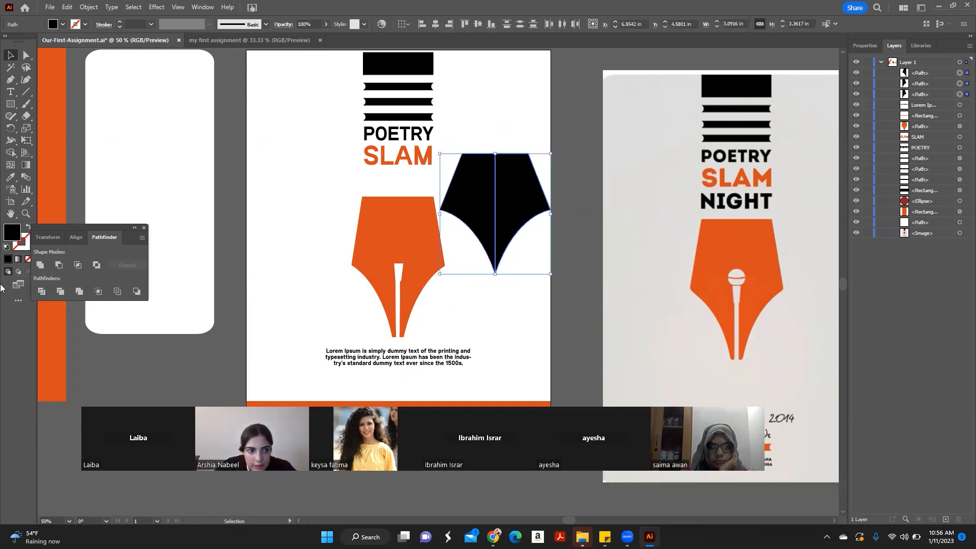
{"action": "left_click", "coordinate": [39, 264]}
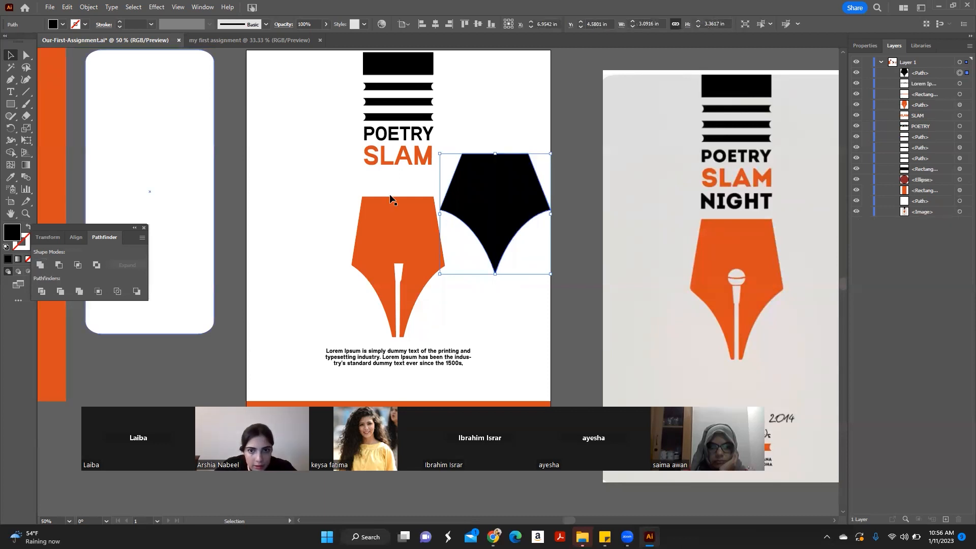
{"action": "left_click_drag", "start_coordinate": [520, 162], "coordinate": [538, 225]}
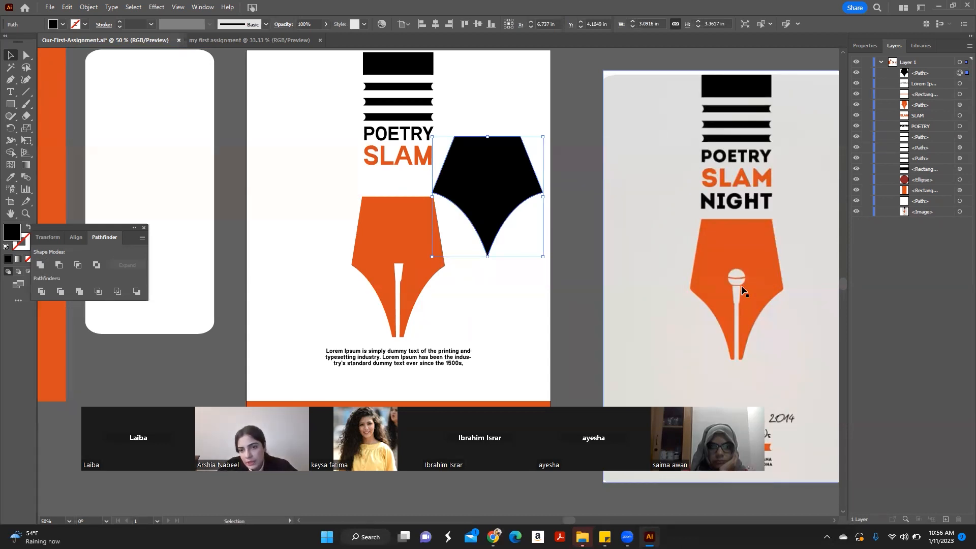
Step: Draw a closed tapered shape about 0.47 in wide and 2.47 in high over the reference microphone handle with the Pen tool
{"action": "left_click", "coordinate": [11, 79]}
{"action": "left_click", "coordinate": [730, 272]}
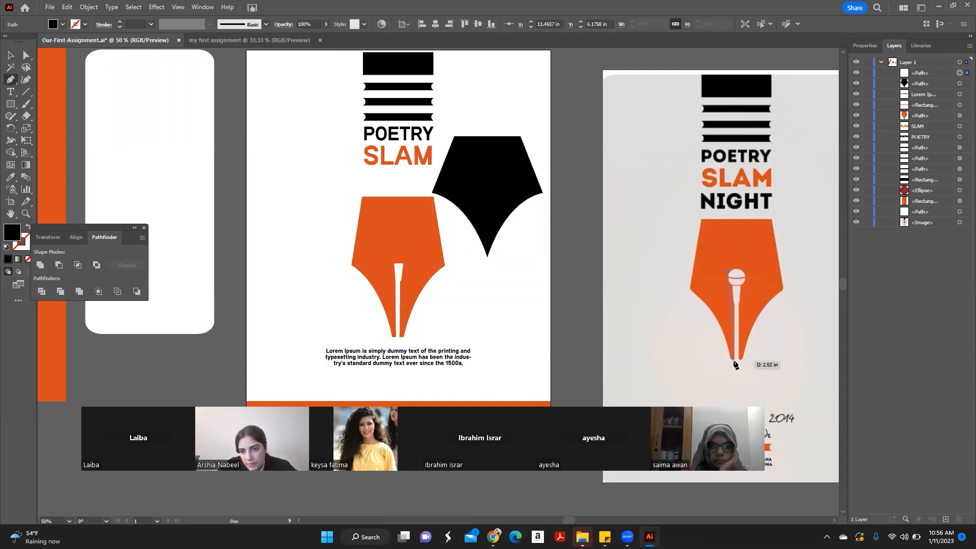
{"action": "left_click", "coordinate": [736, 359]}
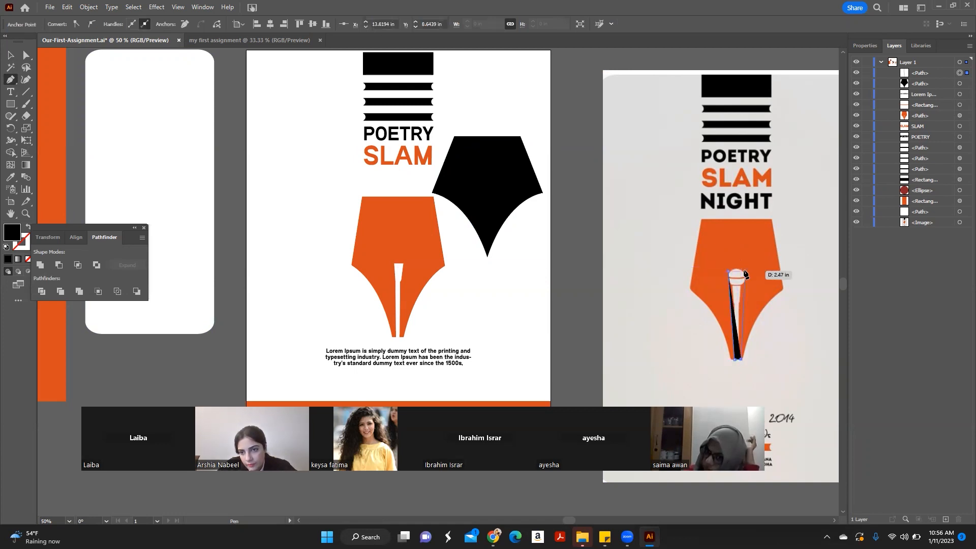
{"action": "left_click", "coordinate": [745, 272]}
{"action": "left_click", "coordinate": [729, 272]}
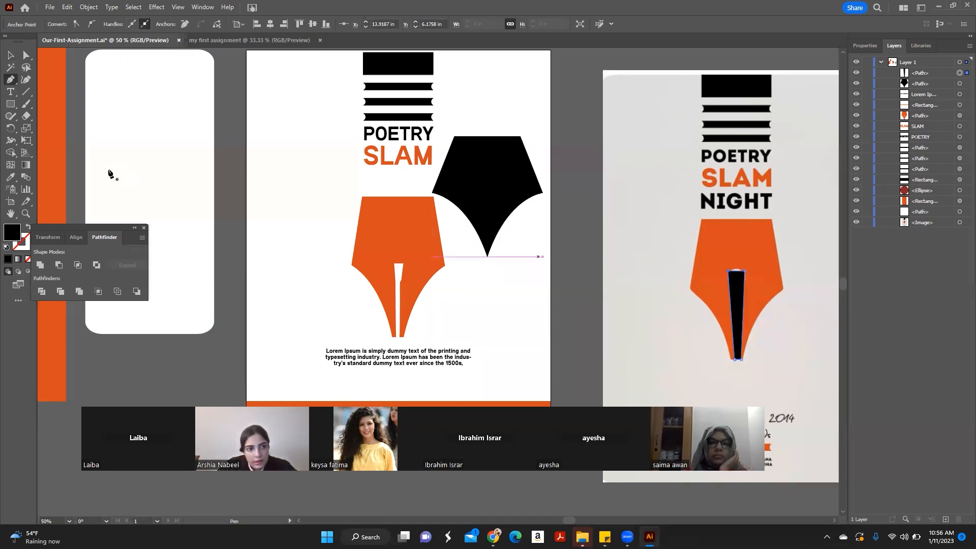
Step: Fill the tapered shape with the orange sampled from the bar and center it over the lower part of the black nib
{"action": "left_click", "coordinate": [10, 177]}
{"action": "left_click", "coordinate": [50, 156]}
{"action": "left_click", "coordinate": [11, 56]}
{"action": "left_click_drag", "start_coordinate": [739, 290], "coordinate": [487, 194]}
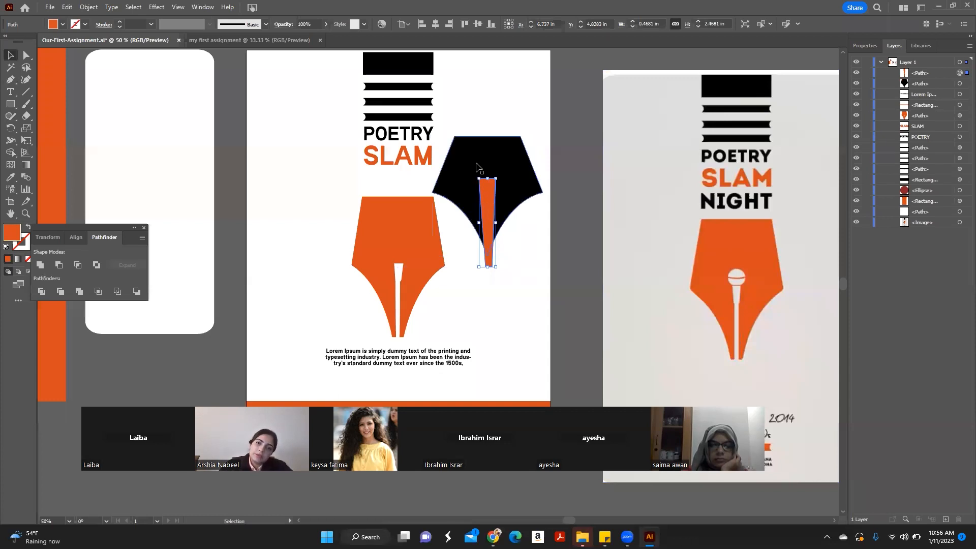
{"action": "left_click", "coordinate": [539, 272]}
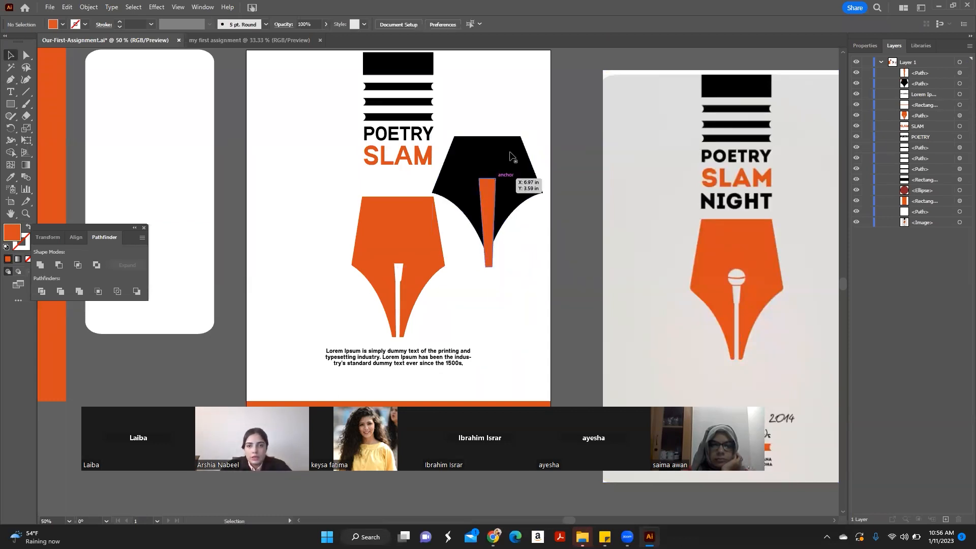
Step: Subtract the orange tapered shape from the black nib with Pathfinder's Minus Front and deselect the result
{"action": "left_click_drag", "start_coordinate": [488, 168], "coordinate": [474, 207]}
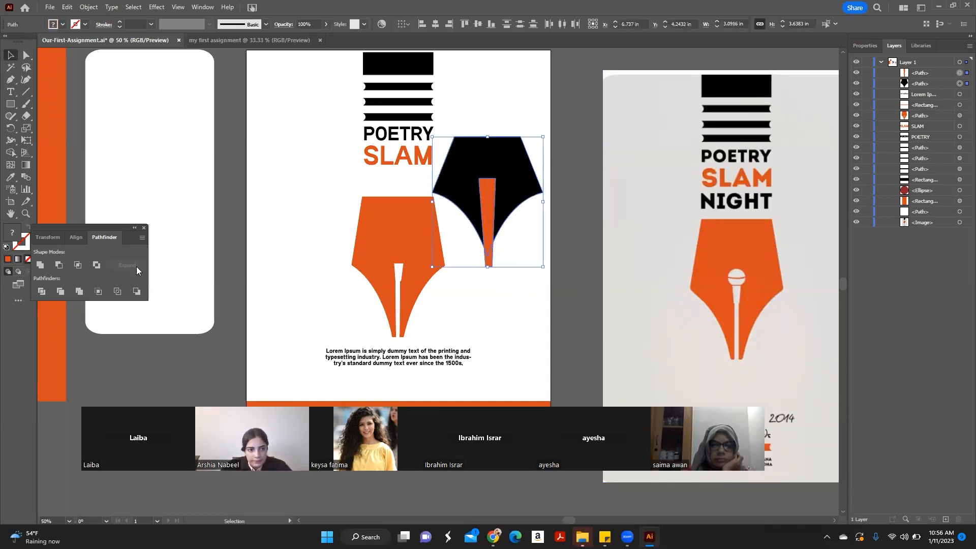
{"action": "left_click", "coordinate": [59, 265]}
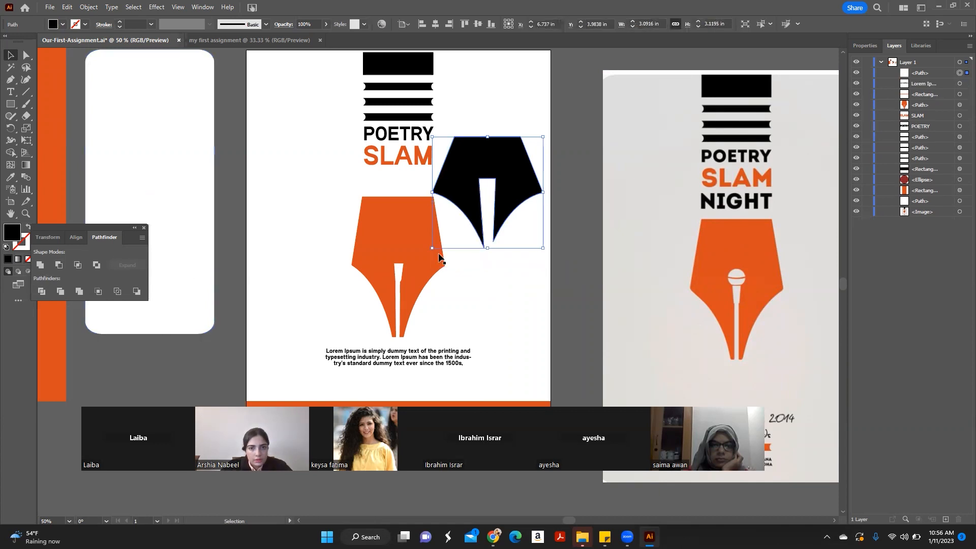
{"action": "left_click", "coordinate": [497, 284]}
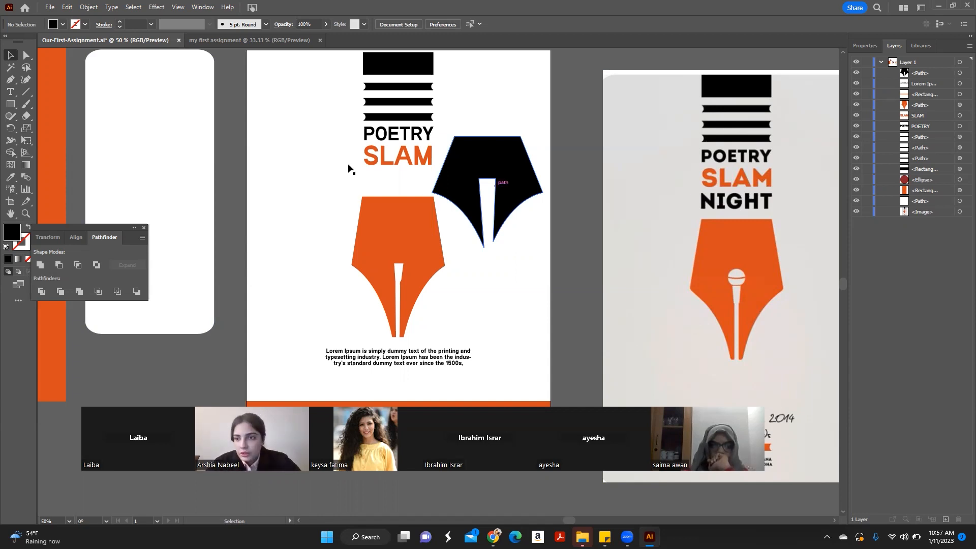
Step: Select the horizontal orange bar below the placeholder paragraph on the poster artboard
{"action": "scroll", "coordinate": [403, 204], "scroll_direction": "down", "scroll_amount": 5}
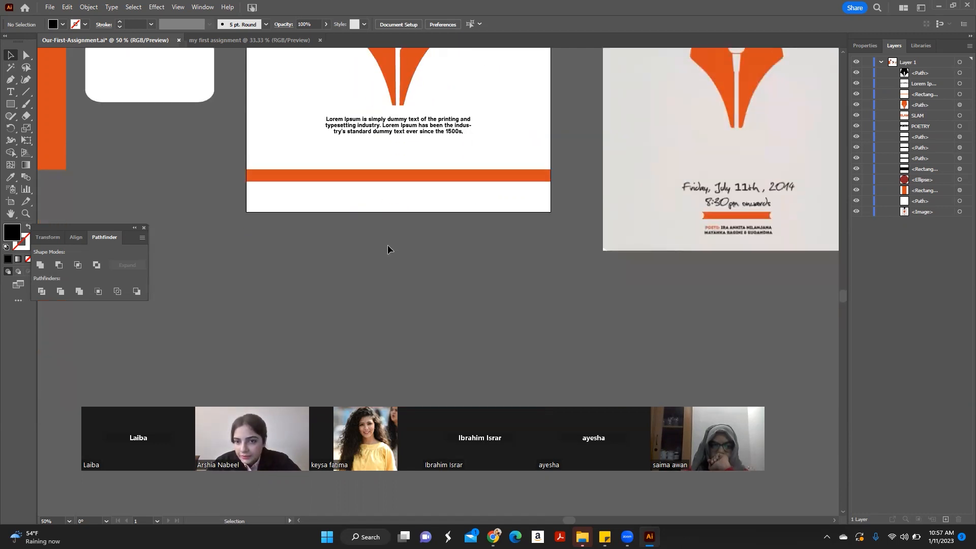
{"action": "scroll", "coordinate": [392, 246], "scroll_direction": "up", "scroll_amount": 1}
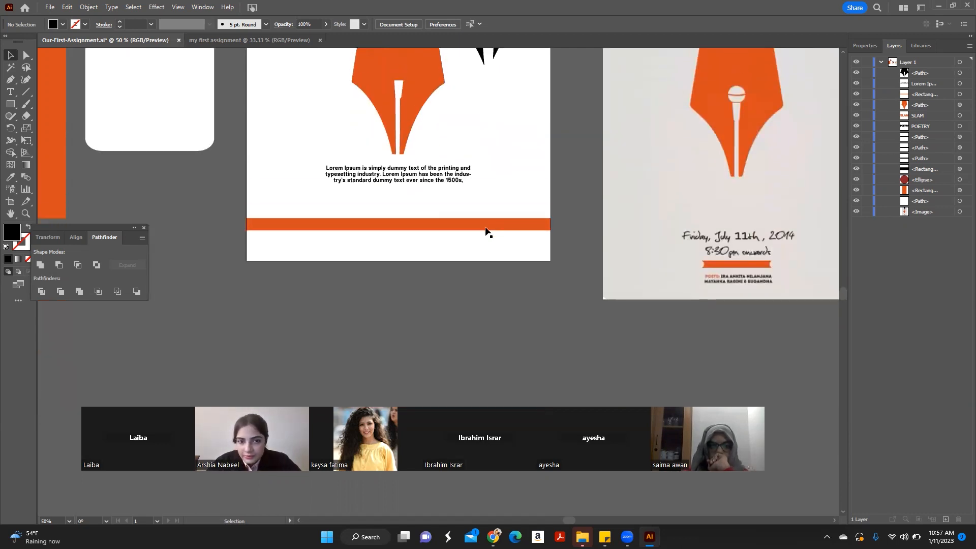
{"action": "left_click", "coordinate": [515, 226]}
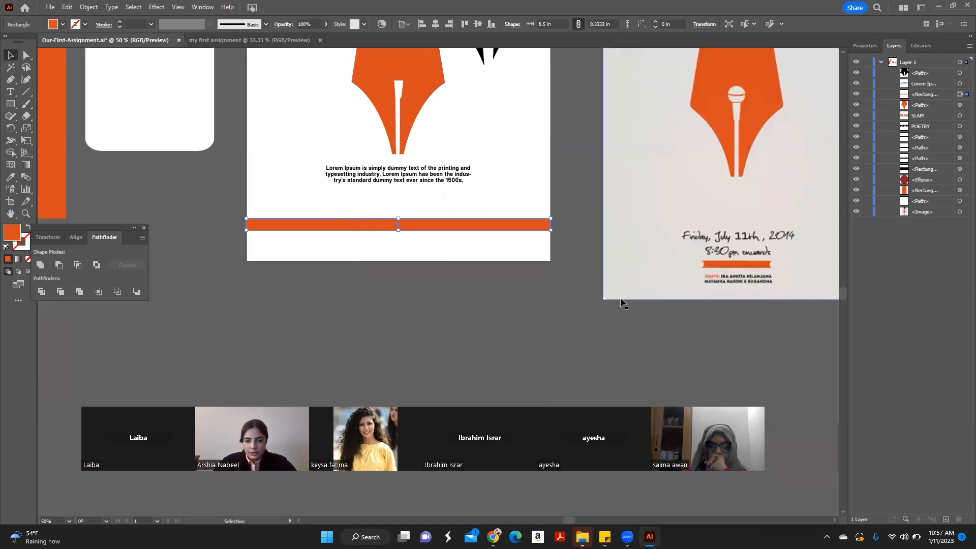
Step: Switch to Chrome and open the DaFont website (dafont.com) in a new tab
{"action": "key", "text": "alt+Tab"}
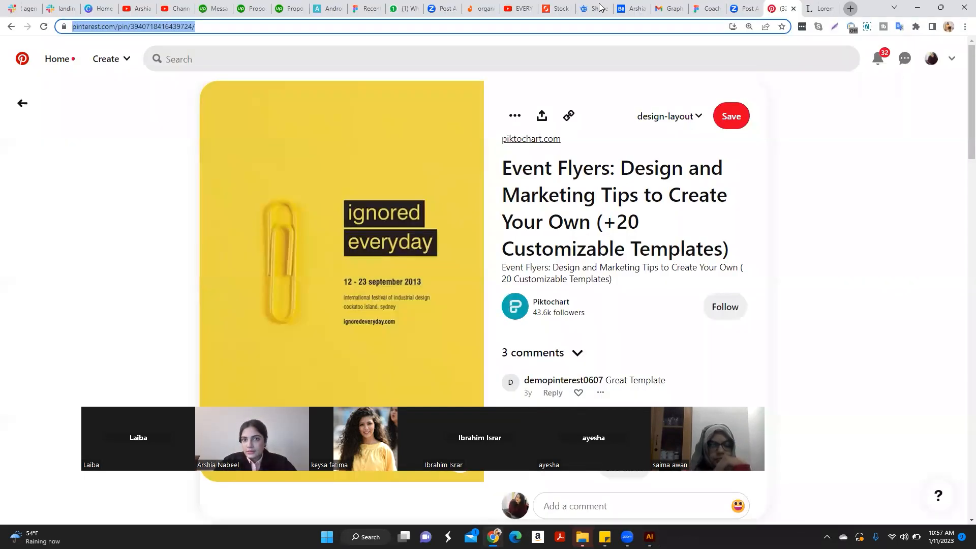
{"action": "key", "text": "ctrl+t"}
{"action": "left_click", "coordinate": [604, 27]}
{"action": "type", "text": "daf"}
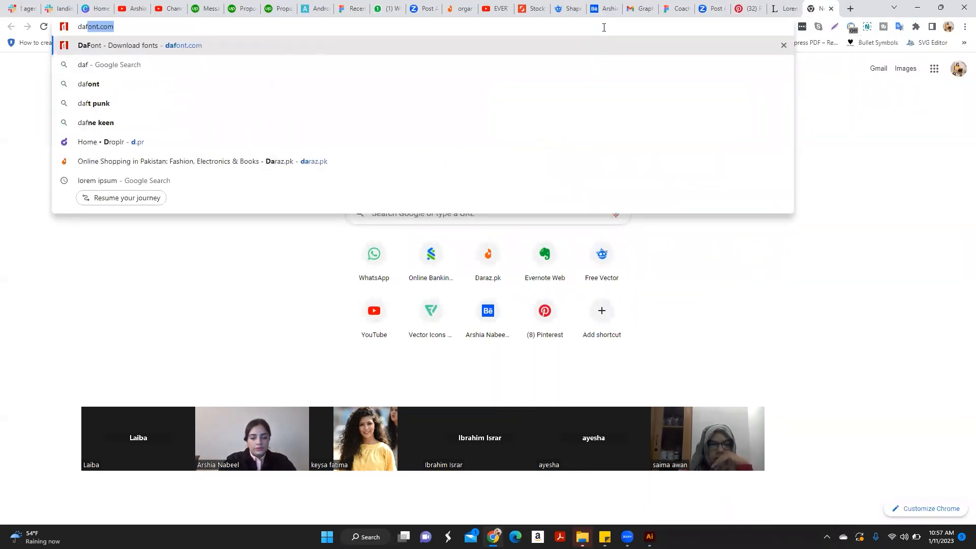
{"action": "type", "text": "ont"}
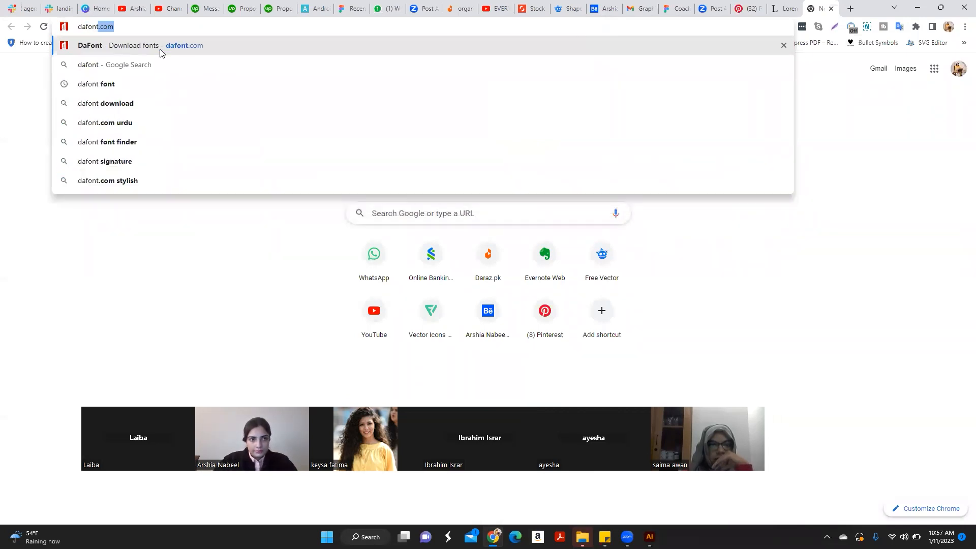
{"action": "left_click", "coordinate": [162, 53]}
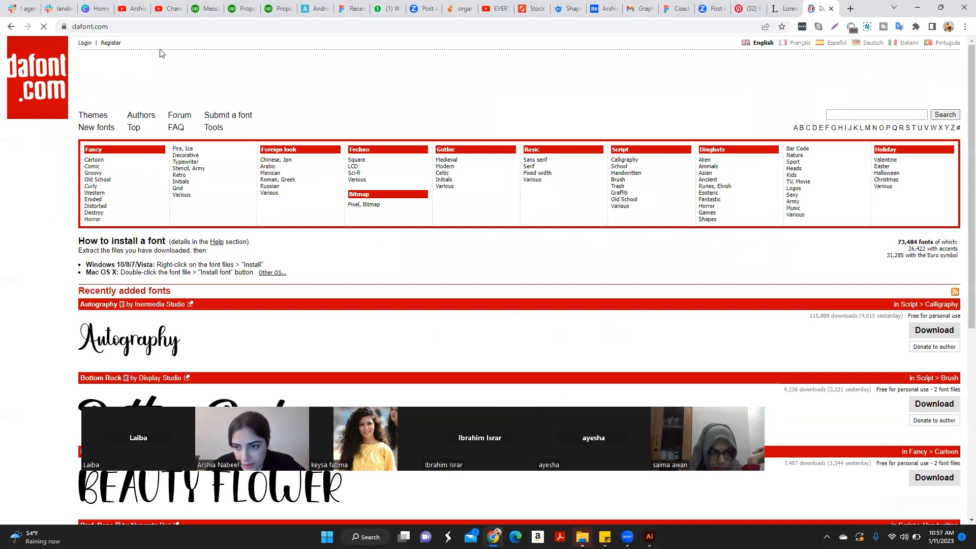
Step: Look over DaFont's home page, its Basic Sans serif fonts and its Basic Serif fonts
{"action": "scroll", "coordinate": [210, 234], "scroll_direction": "down", "scroll_amount": 6}
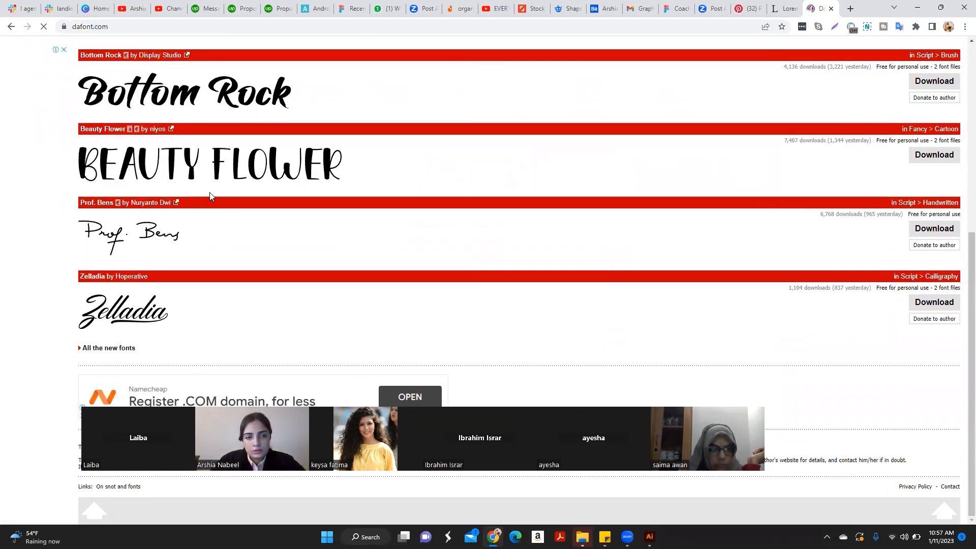
{"action": "scroll", "coordinate": [210, 194], "scroll_direction": "up", "scroll_amount": 7}
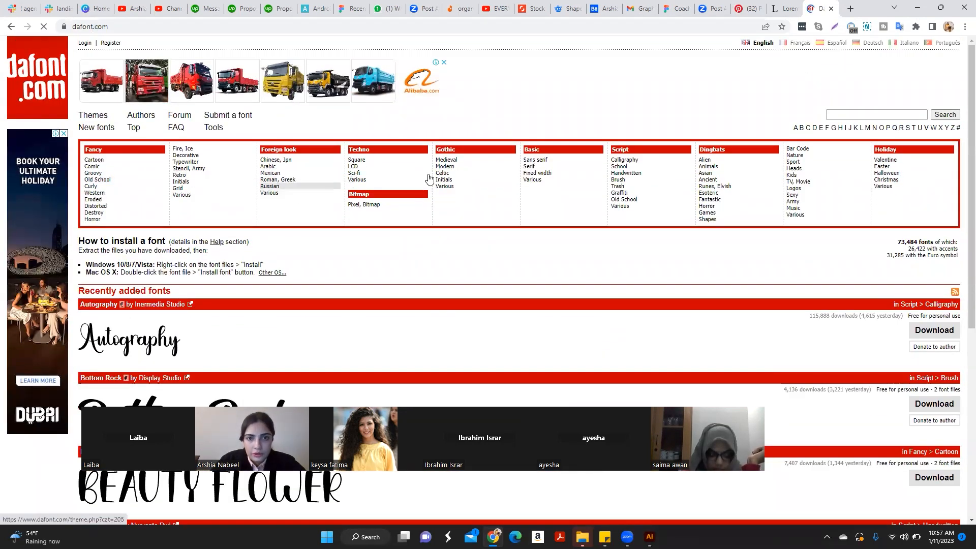
{"action": "left_click", "coordinate": [533, 170]}
{"action": "scroll", "coordinate": [466, 175], "scroll_direction": "down", "scroll_amount": 4}
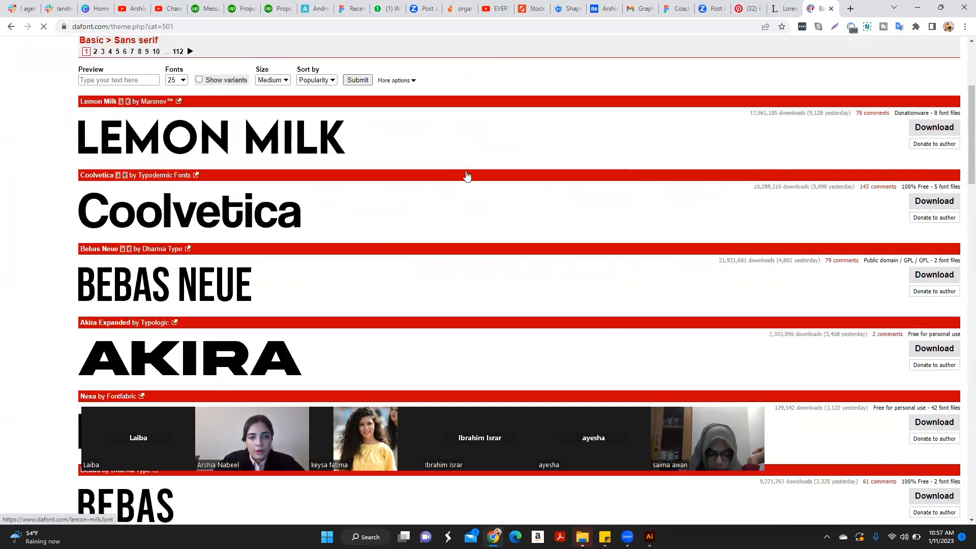
{"action": "scroll", "coordinate": [546, 138], "scroll_direction": "up", "scroll_amount": 4}
{"action": "left_click", "coordinate": [529, 166]}
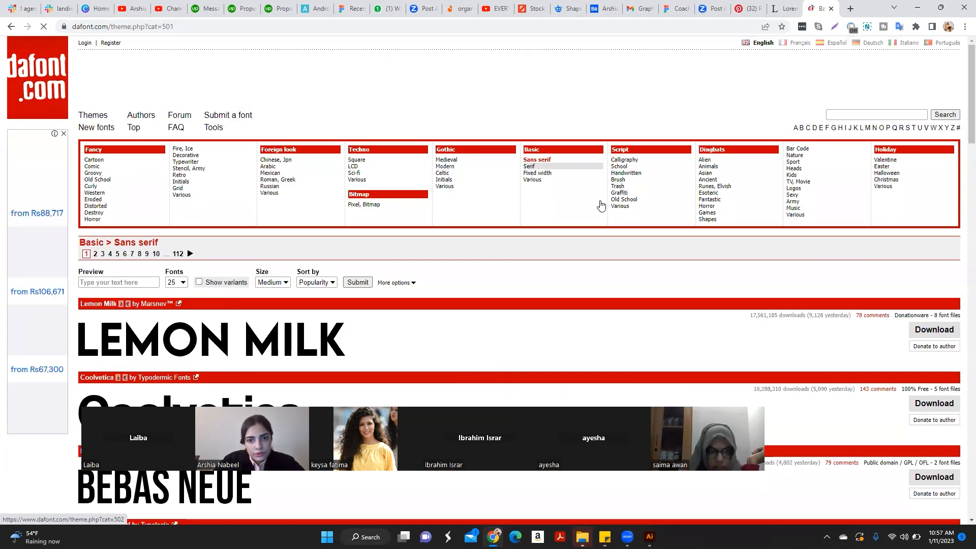
{"action": "scroll", "coordinate": [608, 194], "scroll_direction": "down", "scroll_amount": 4}
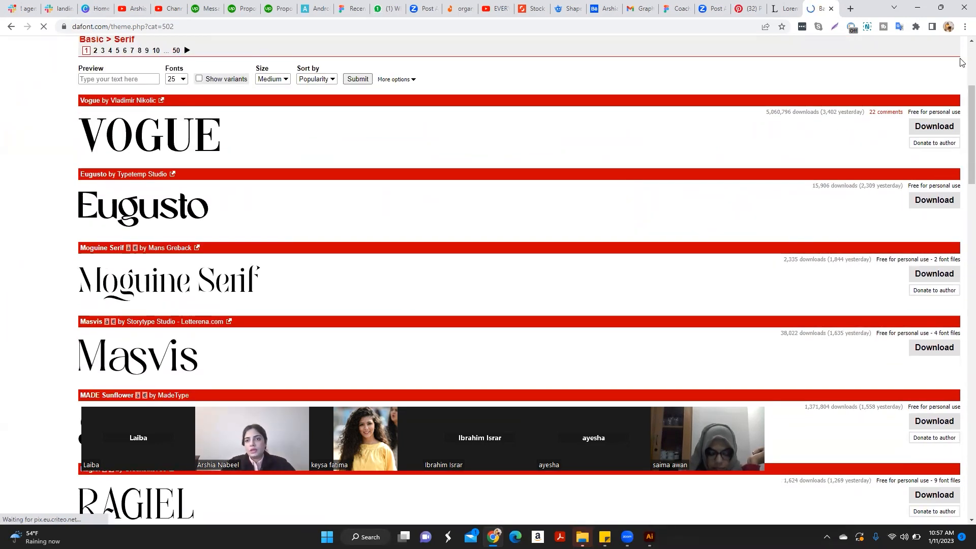
Step: Open the Google Fonts website (fonts.google.com) in another new browser tab
{"action": "left_click", "coordinate": [851, 9]}
{"action": "left_click", "coordinate": [740, 26]}
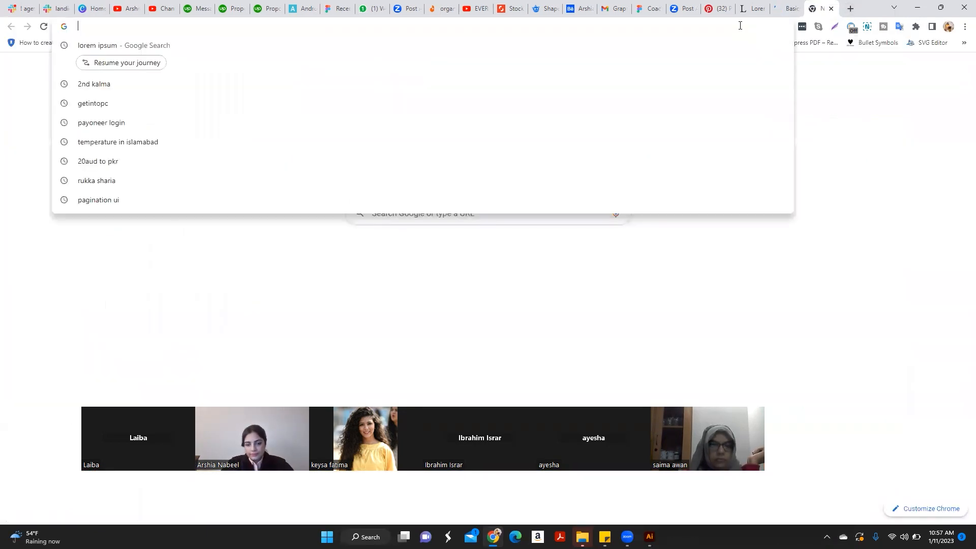
{"action": "type", "text": "google fon"}
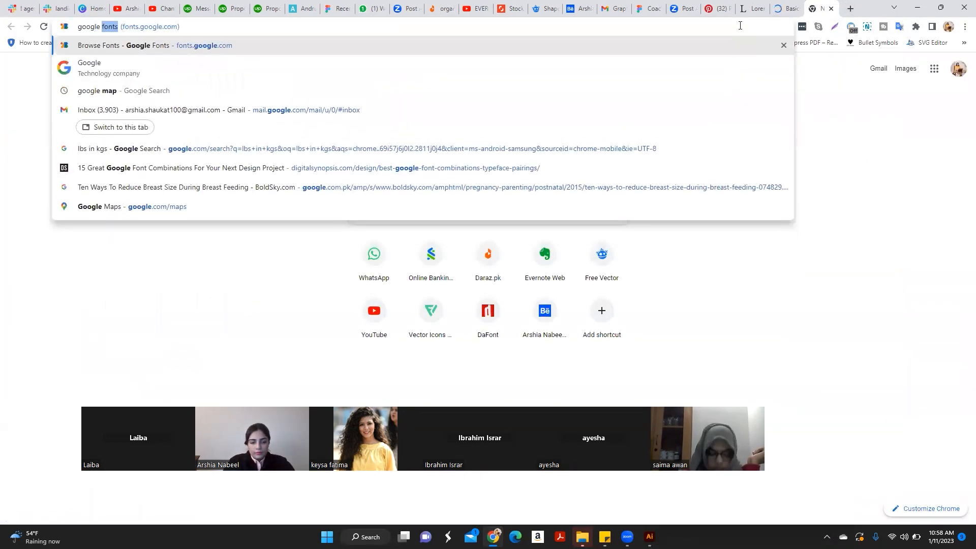
{"action": "type", "text": "ts"}
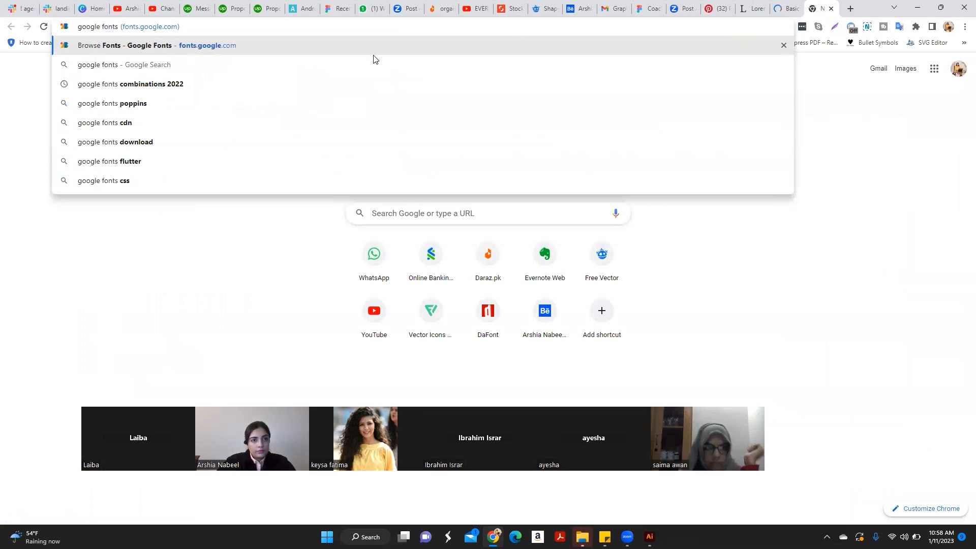
{"action": "left_click", "coordinate": [144, 47]}
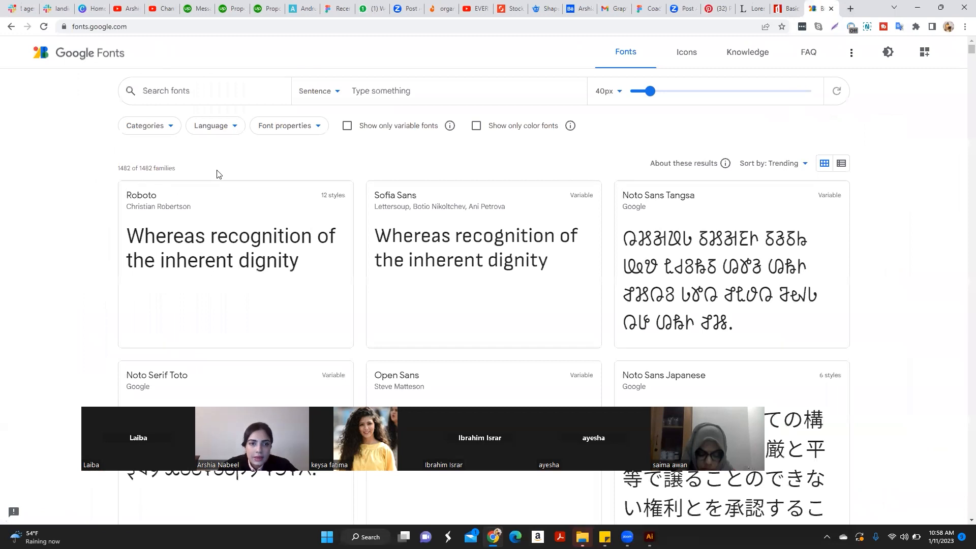
Step: Examine the font category filters and browse the listed font families on Google Fonts
{"action": "scroll", "coordinate": [218, 172], "scroll_direction": "down", "scroll_amount": 3}
{"action": "scroll", "coordinate": [218, 172], "scroll_direction": "up", "scroll_amount": 3}
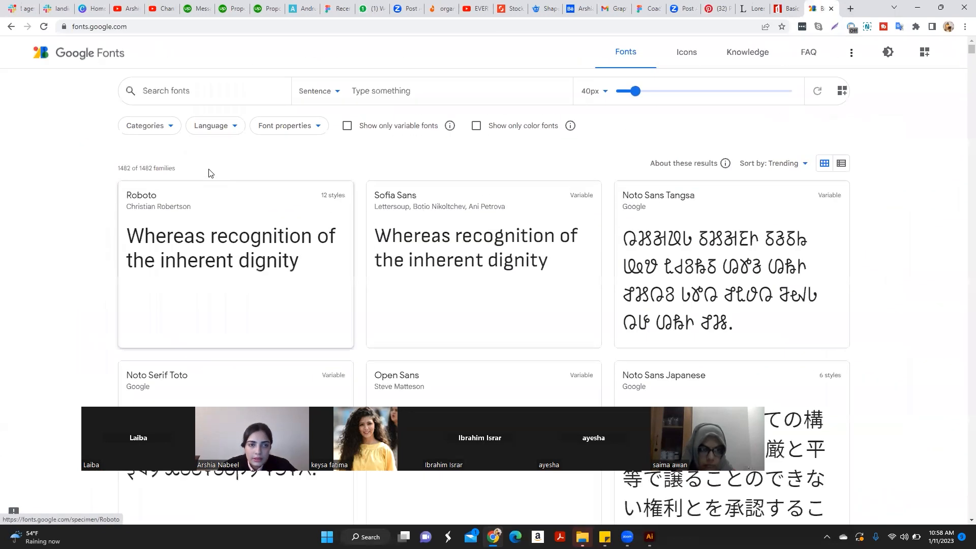
{"action": "left_click", "coordinate": [172, 128]}
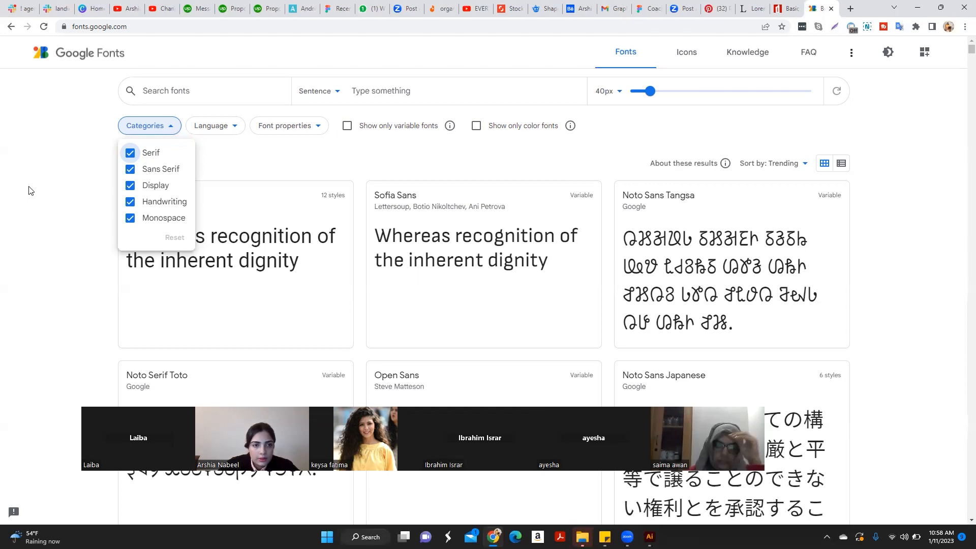
{"action": "left_click", "coordinate": [62, 183]}
{"action": "scroll", "coordinate": [127, 212], "scroll_direction": "down", "scroll_amount": 4}
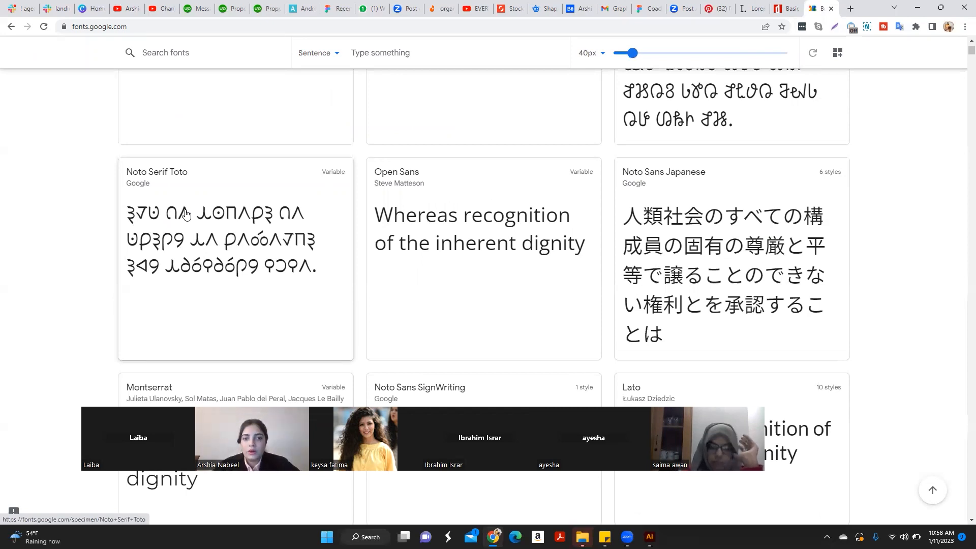
{"action": "left_click", "coordinate": [185, 215]}
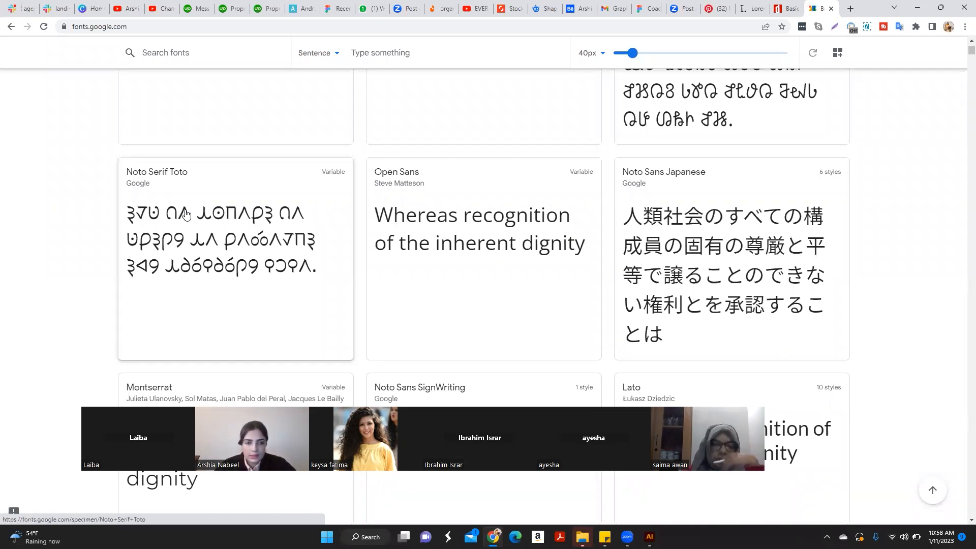
{"action": "scroll", "coordinate": [186, 215], "scroll_direction": "down", "scroll_amount": 3}
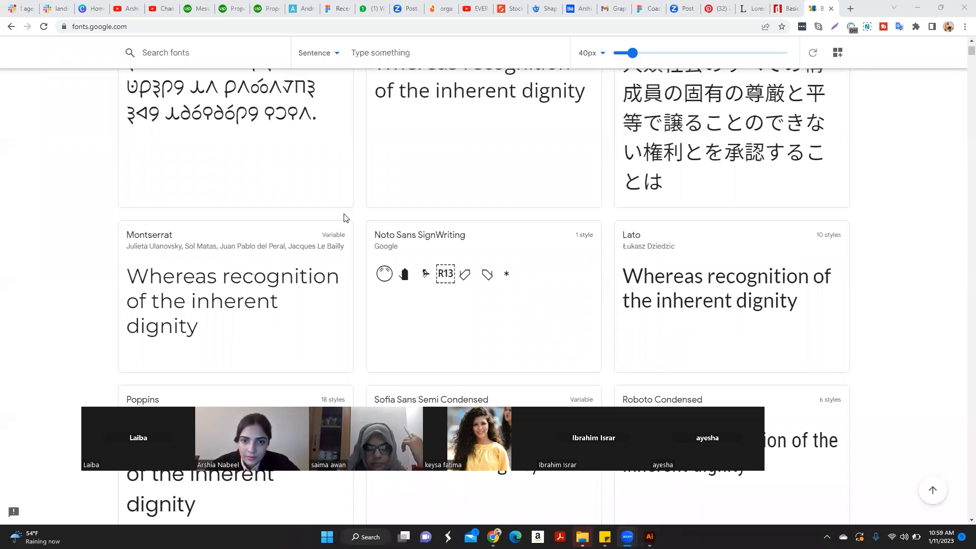
Step: Return to the Pinterest pin and save its yellow "ignored everyday" paperclip poster as a JPEG image on the Desktop
{"action": "left_click", "coordinate": [712, 9]}
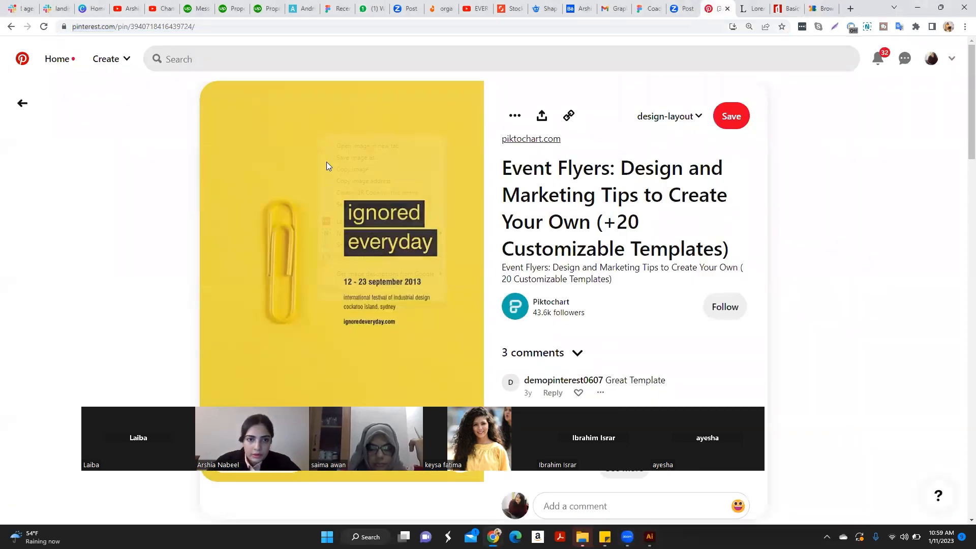
{"action": "right_click", "coordinate": [318, 136]}
{"action": "left_click", "coordinate": [357, 157]}
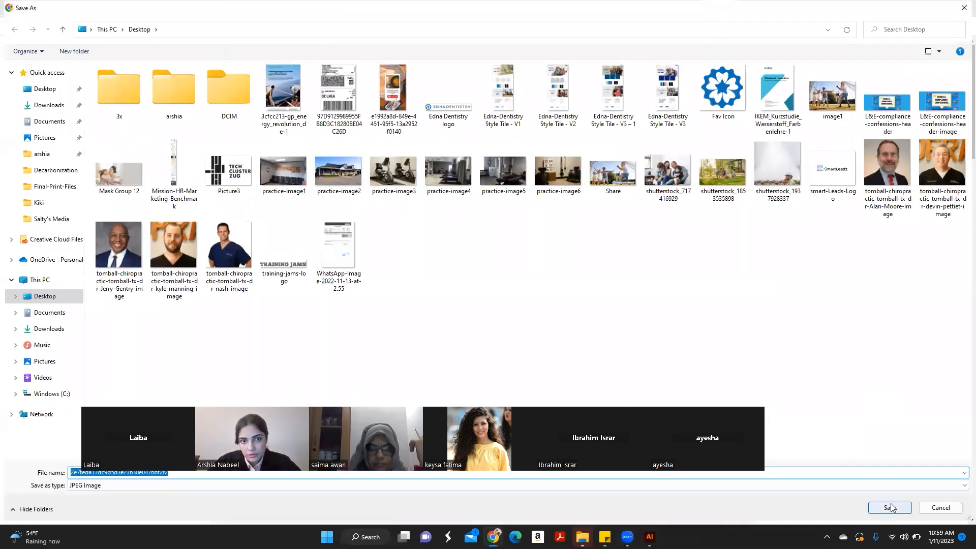
{"action": "left_click", "coordinate": [891, 507]}
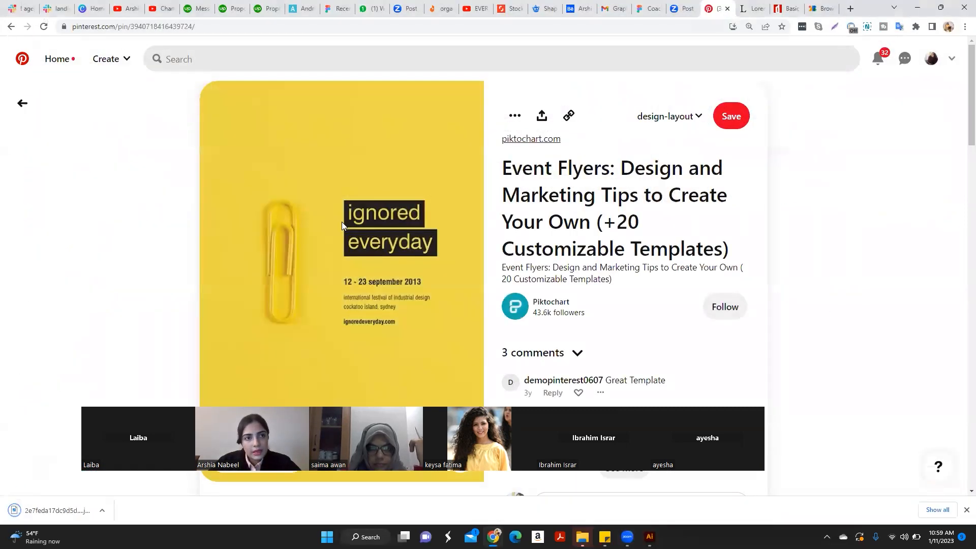